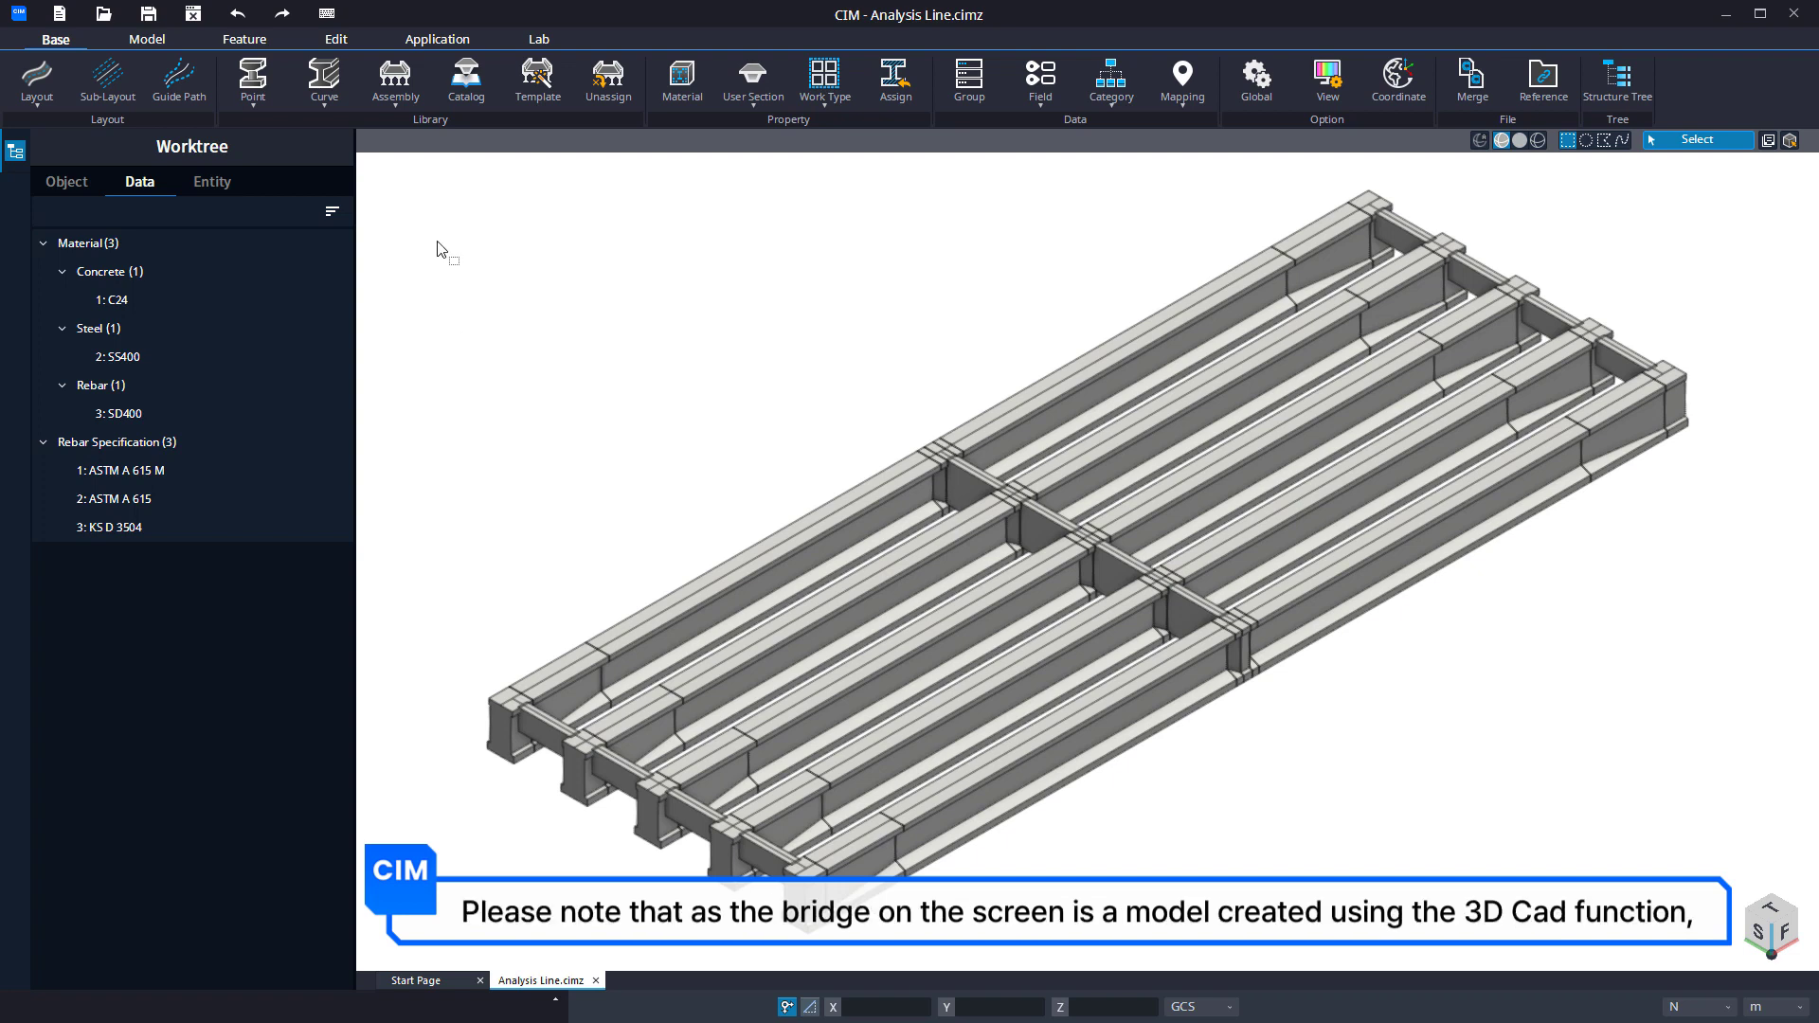
# View the bridge model in the Analysis Case mode, and return to modelling.
pyautogui.click(434, 40)
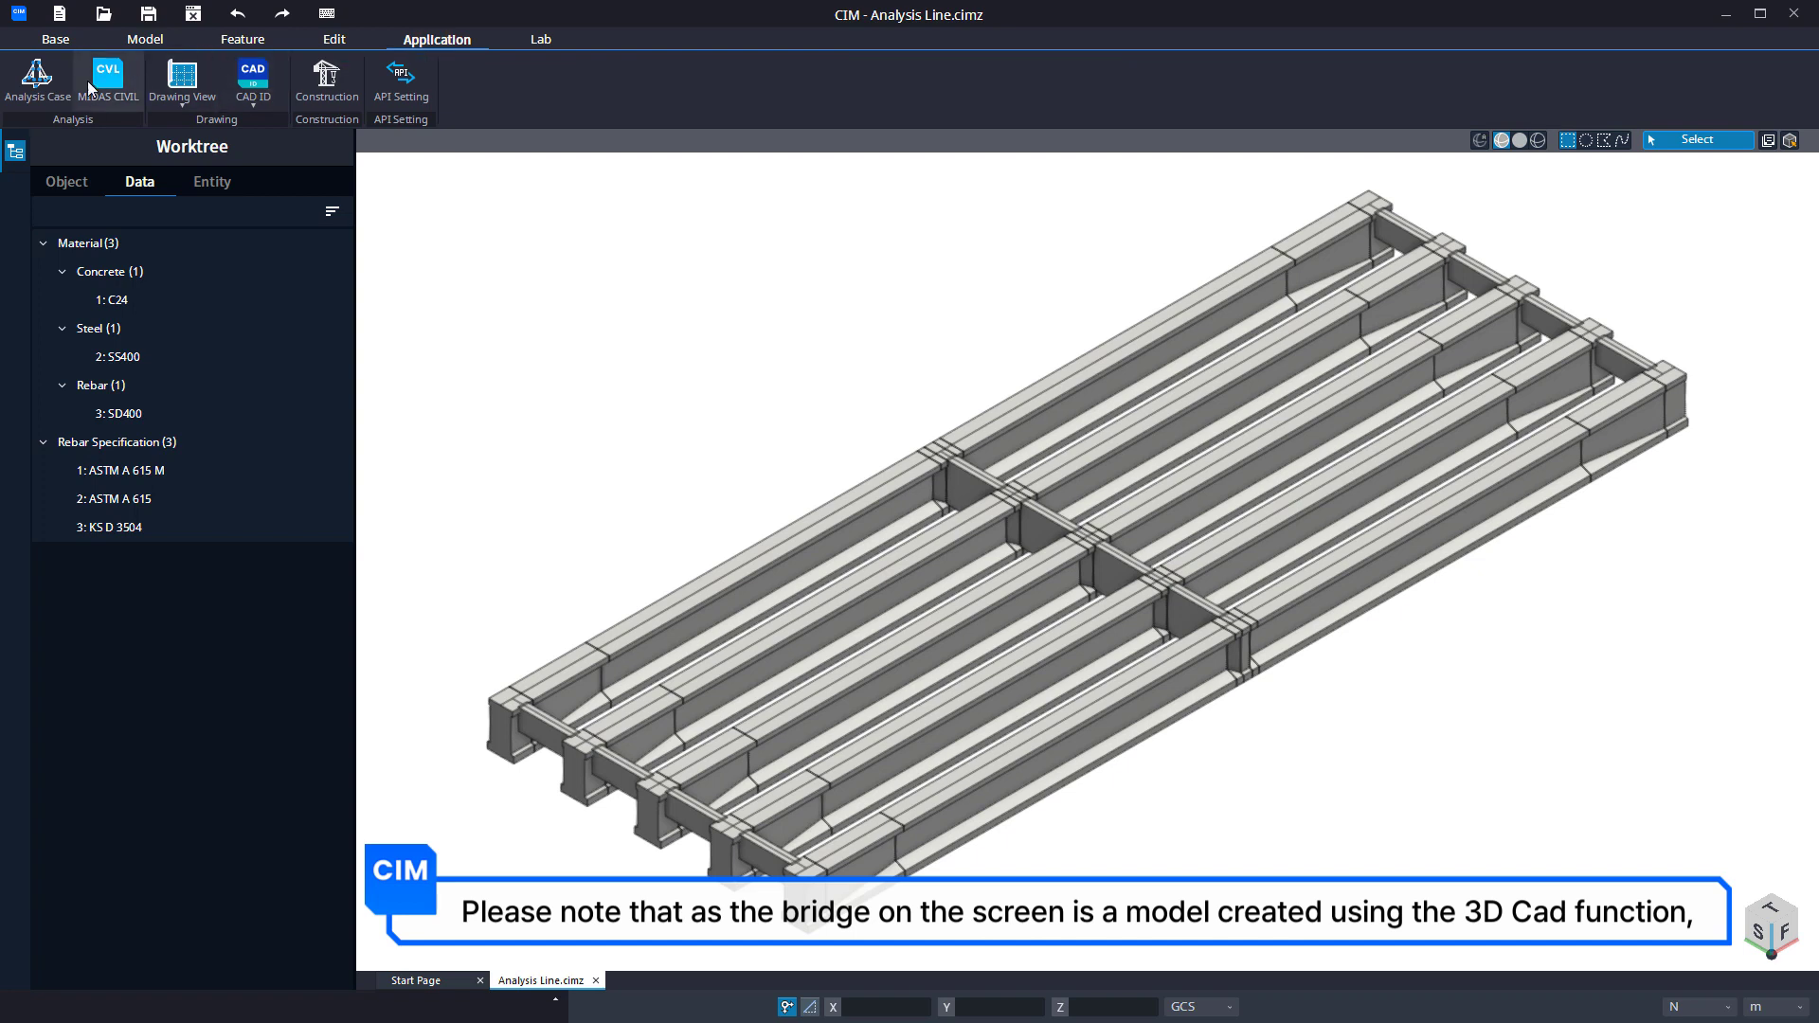
pyautogui.click(52, 82)
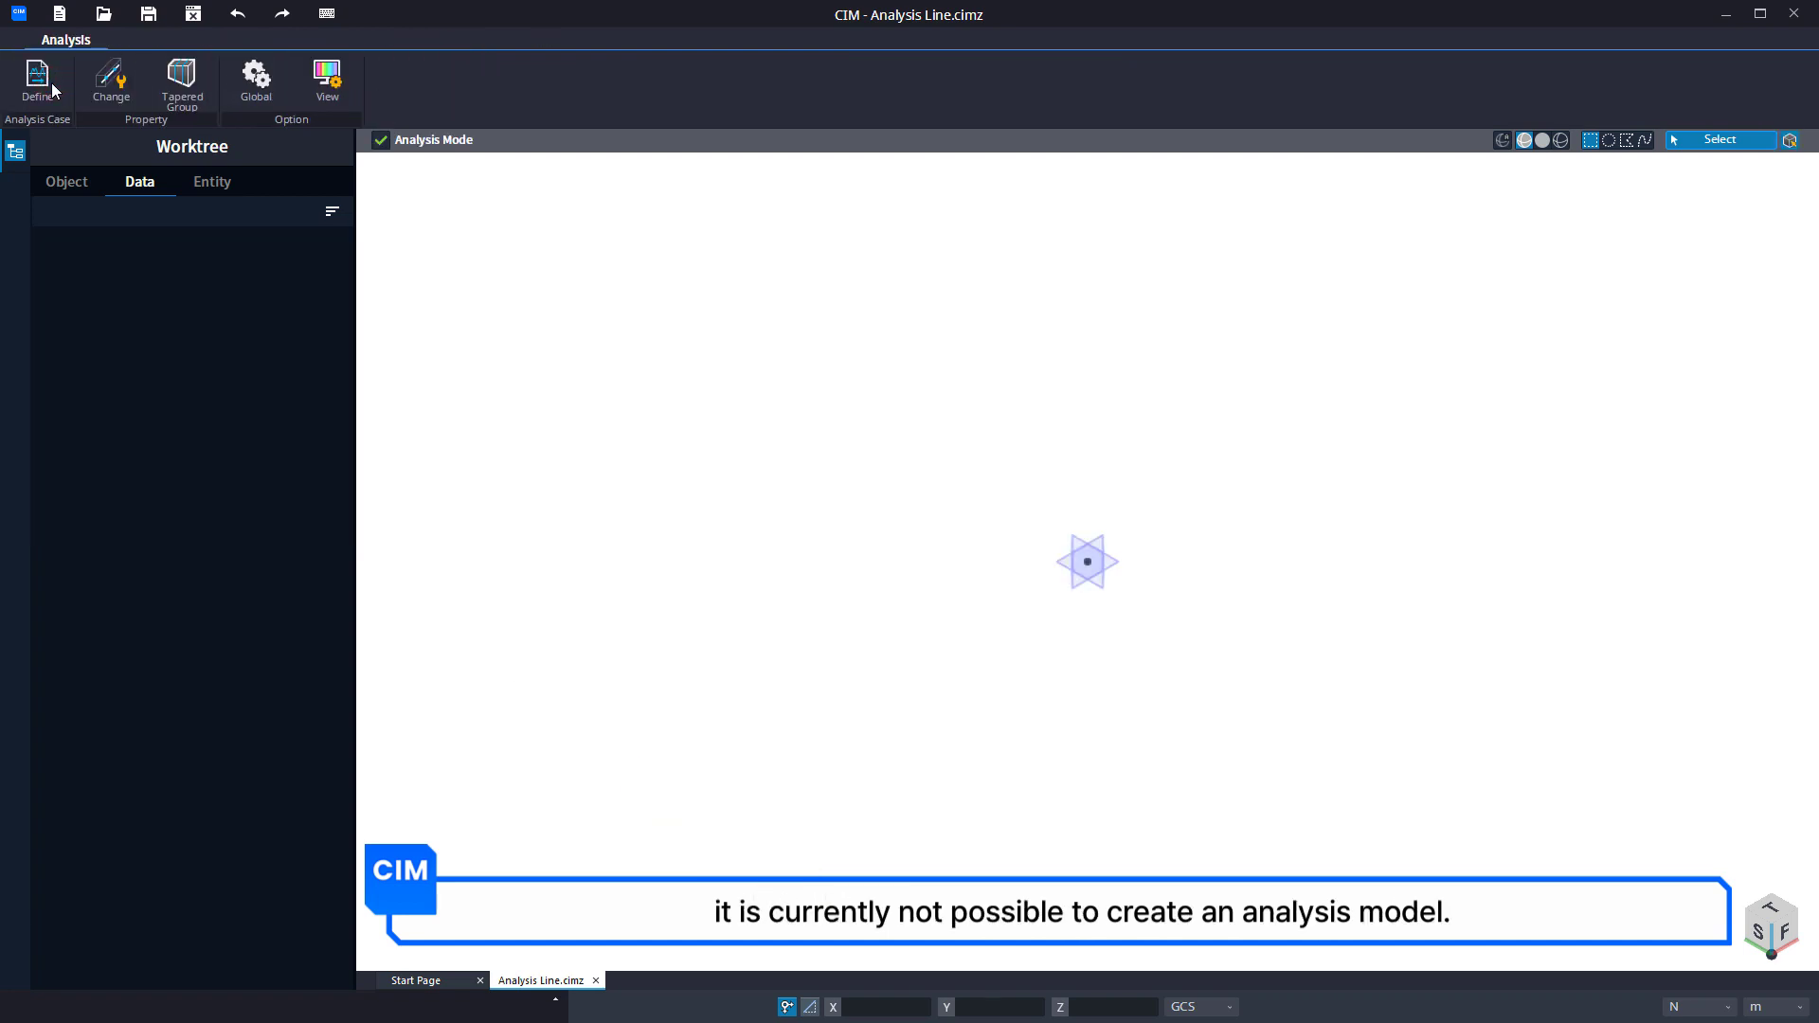
pyautogui.click(380, 141)
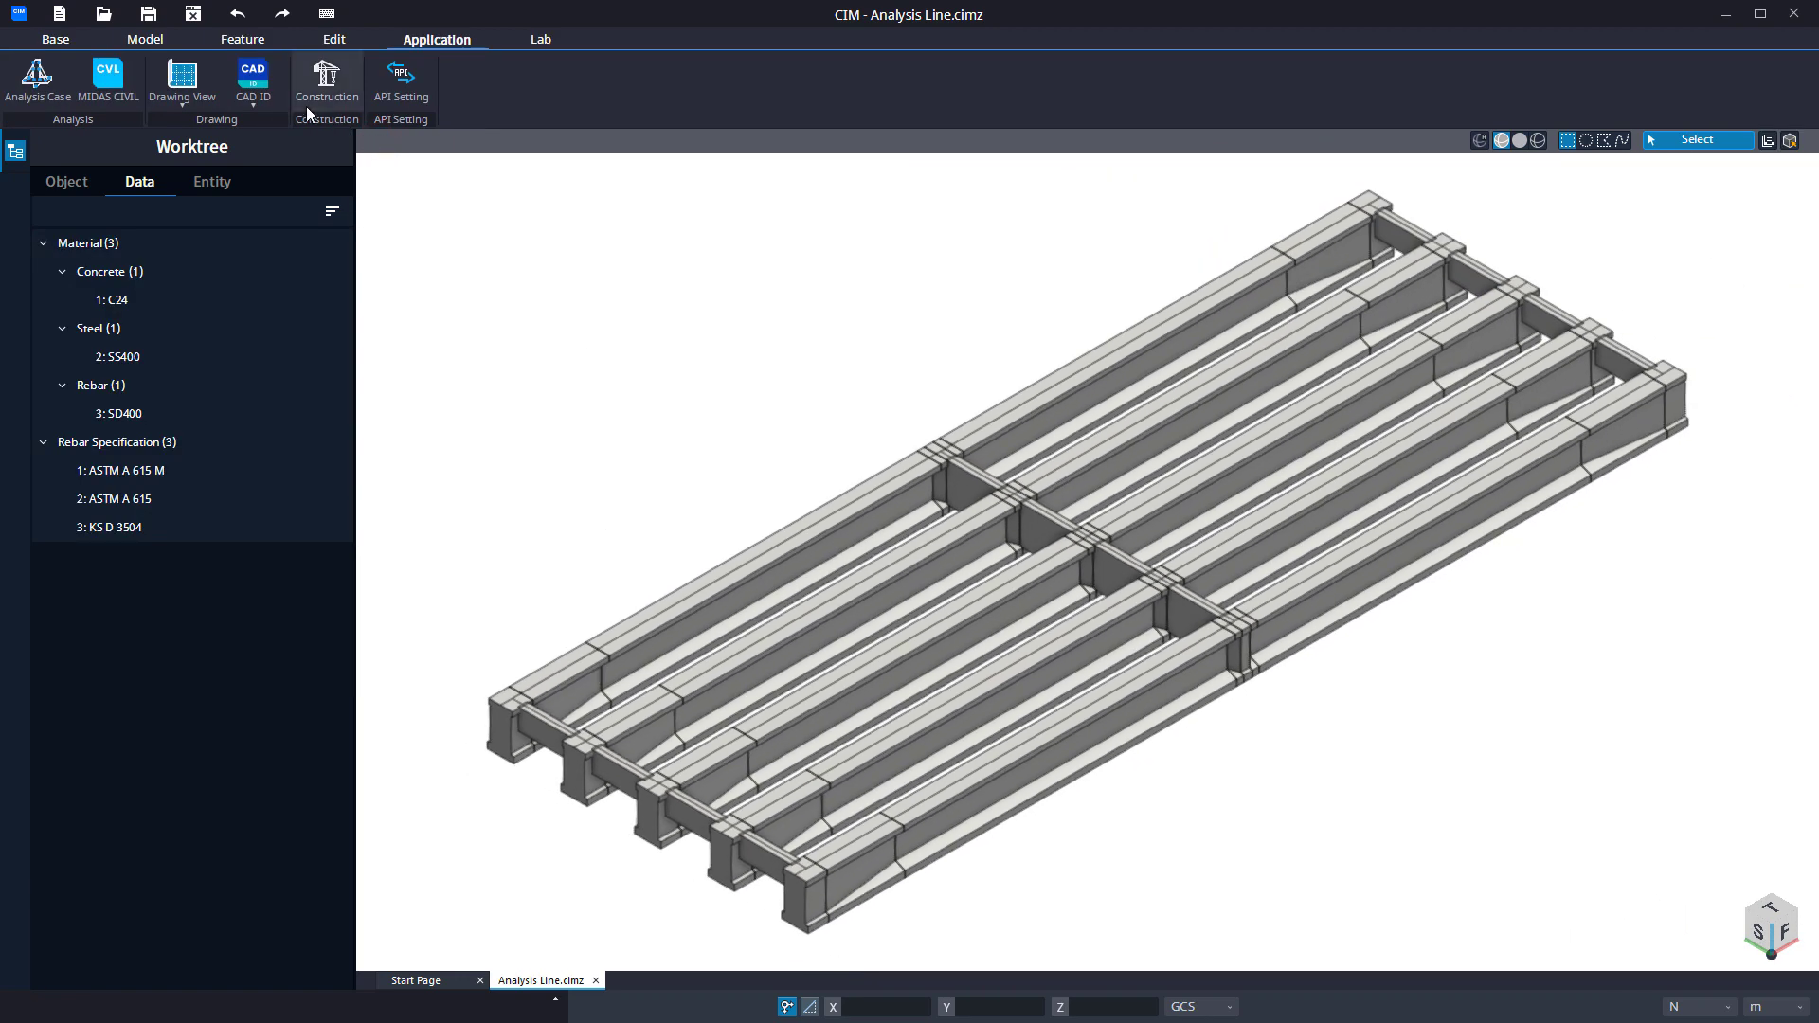
# Start a single-element Analysis Line with a Concrete target and take the nearest end cross beam as the property reference.
pyautogui.click(135, 41)
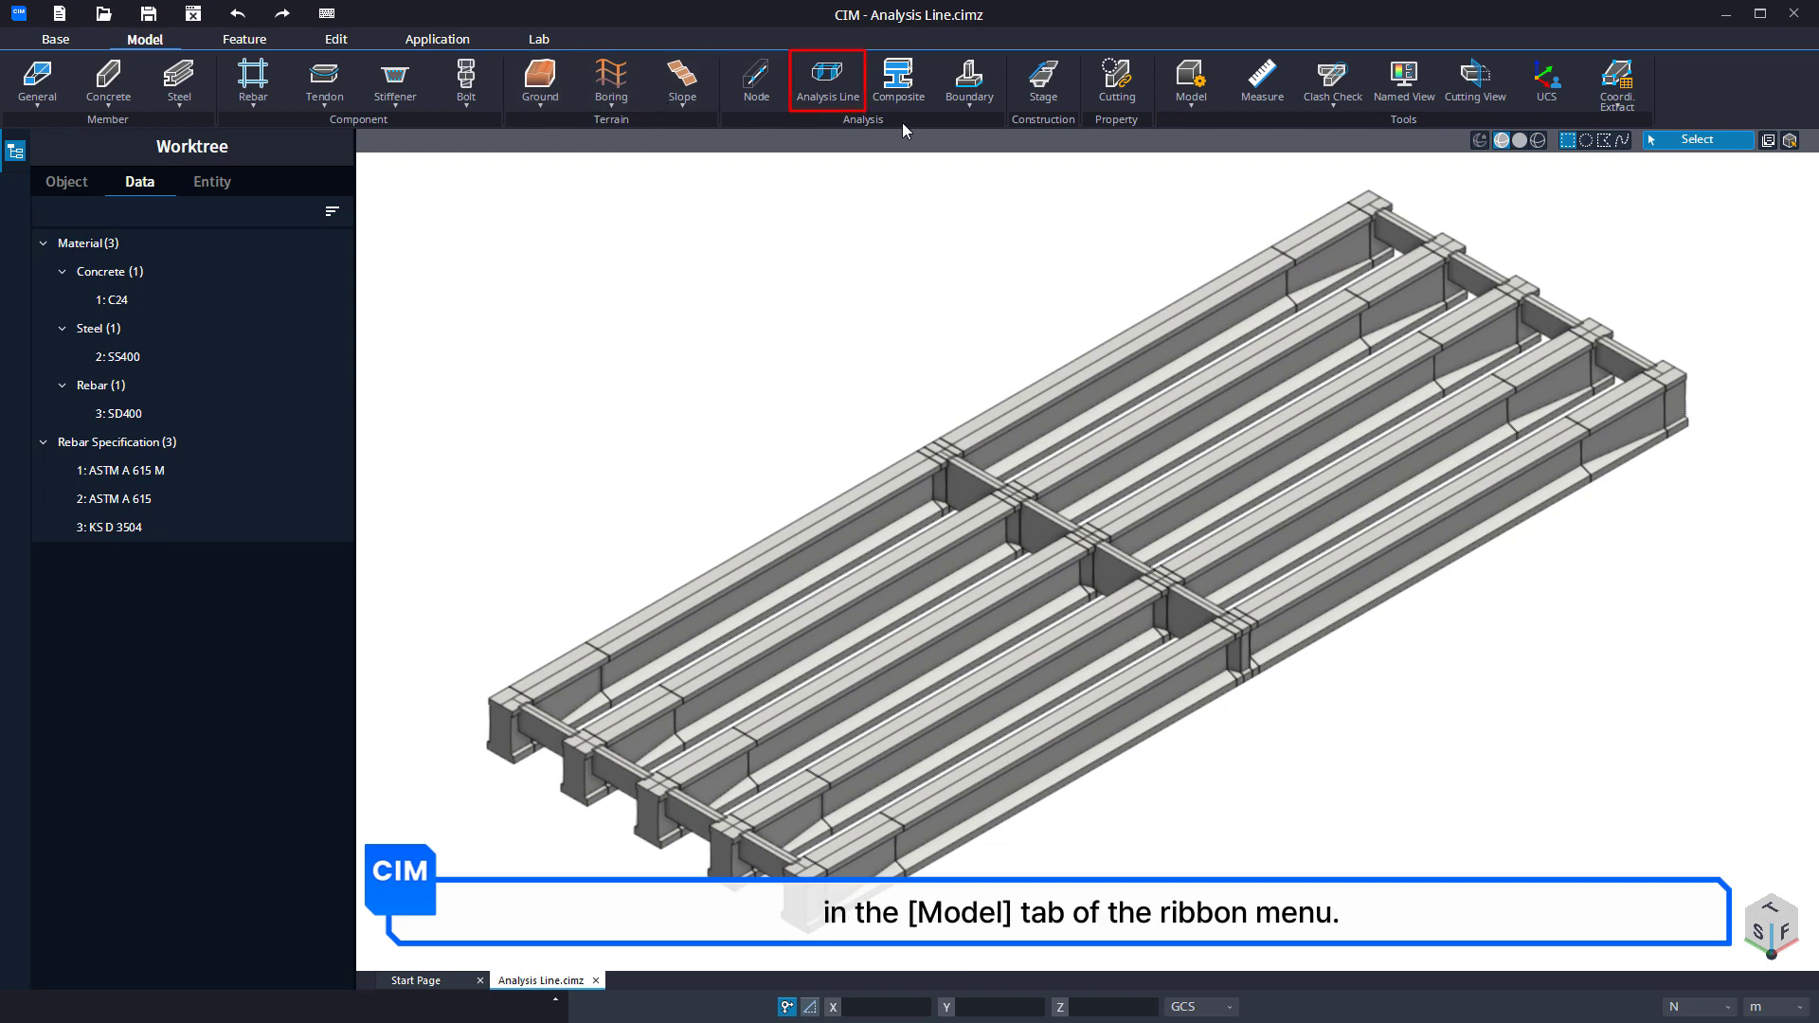
pyautogui.click(839, 100)
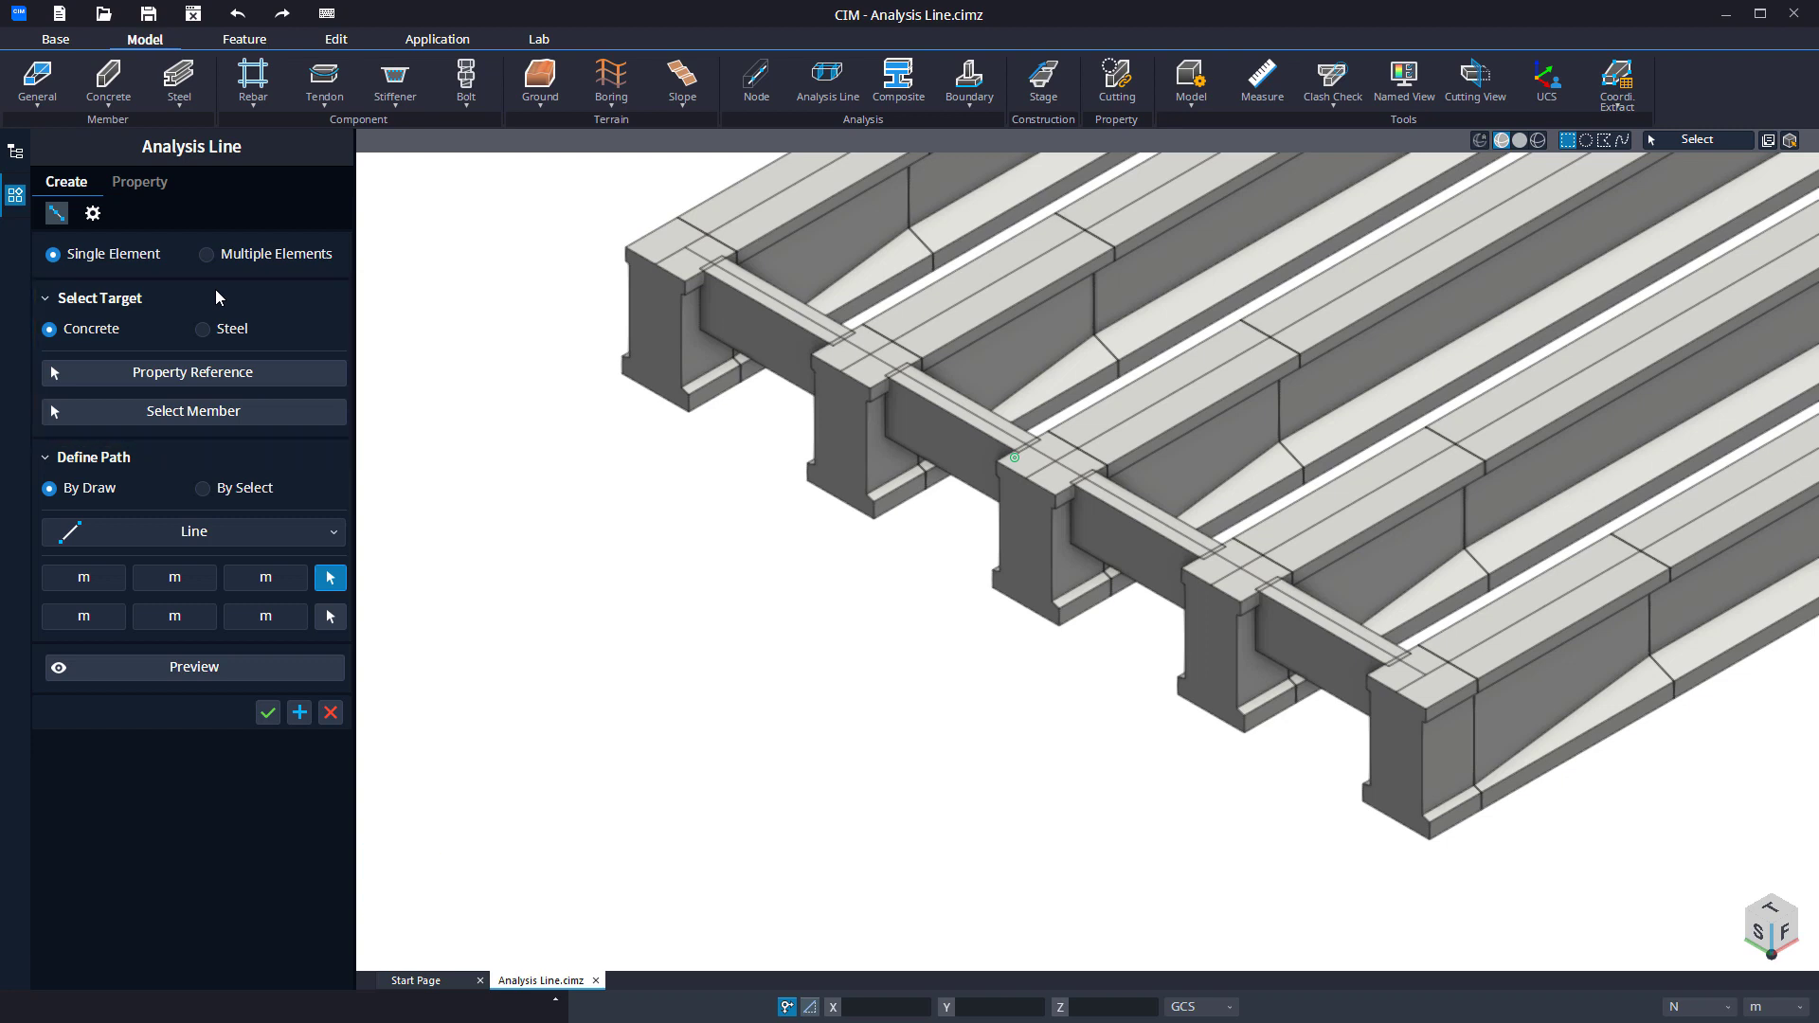
pyautogui.click(204, 330)
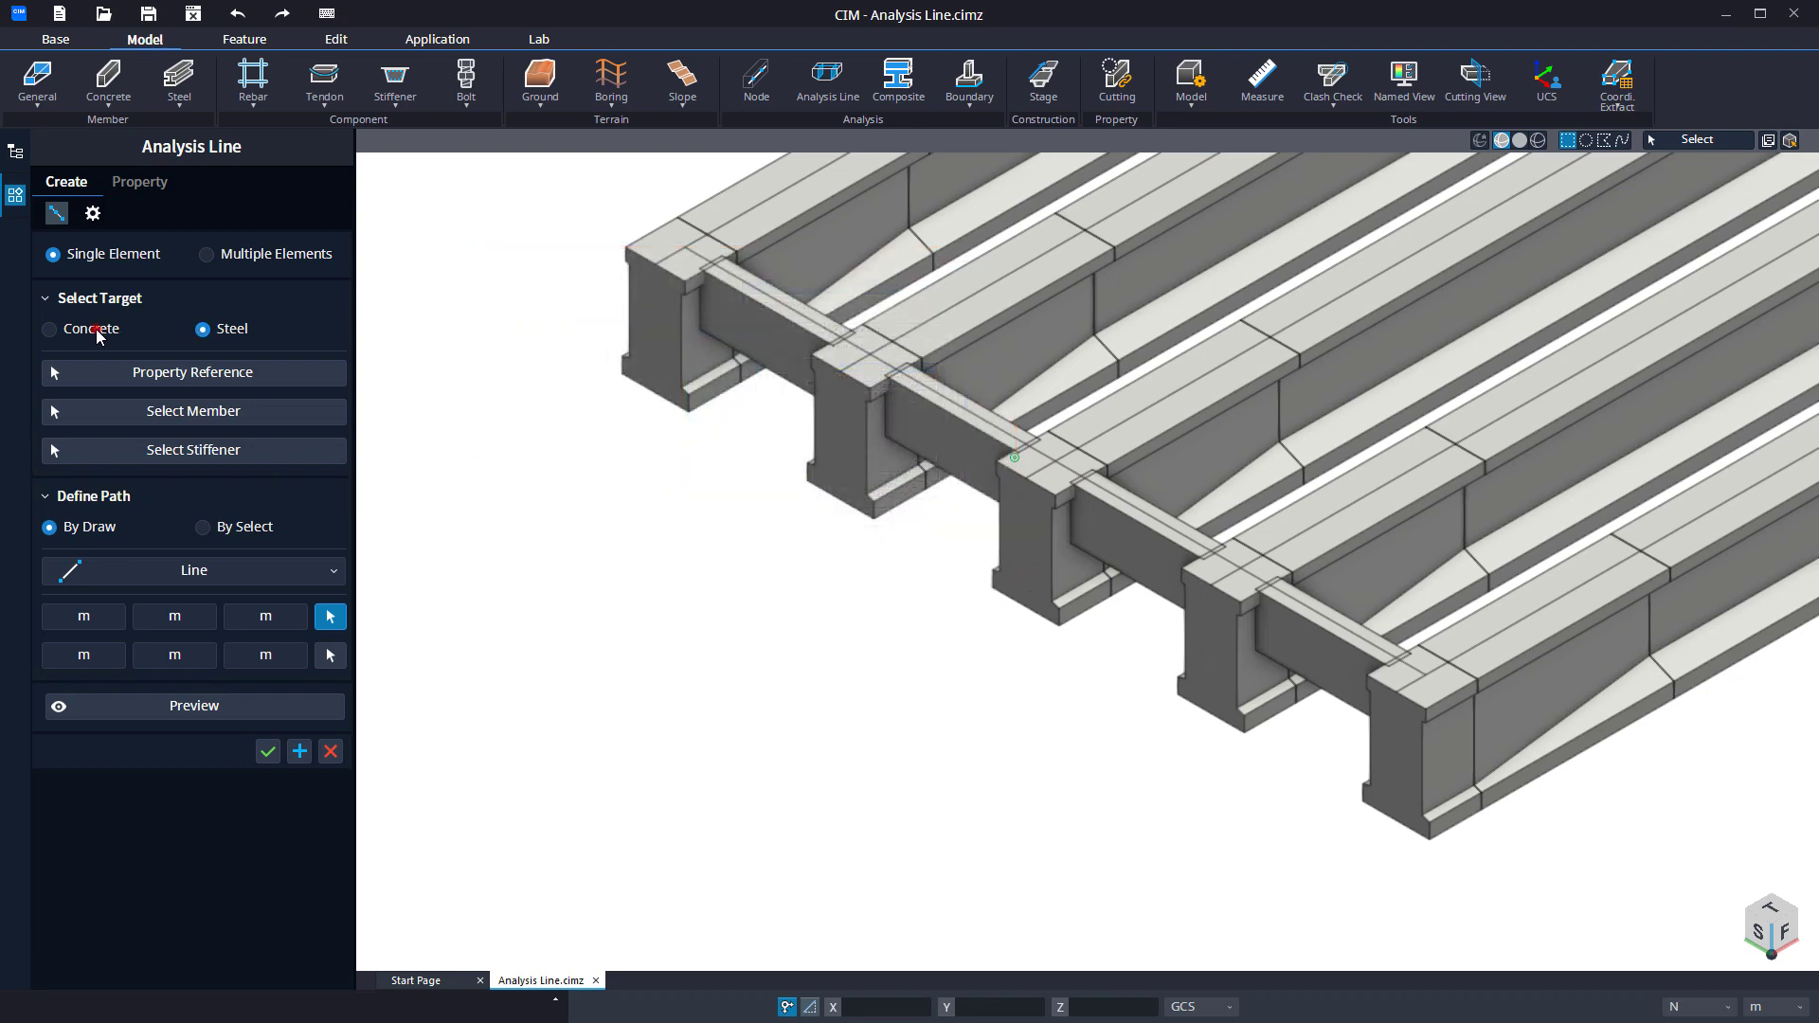
pyautogui.click(122, 334)
pyautogui.click(159, 374)
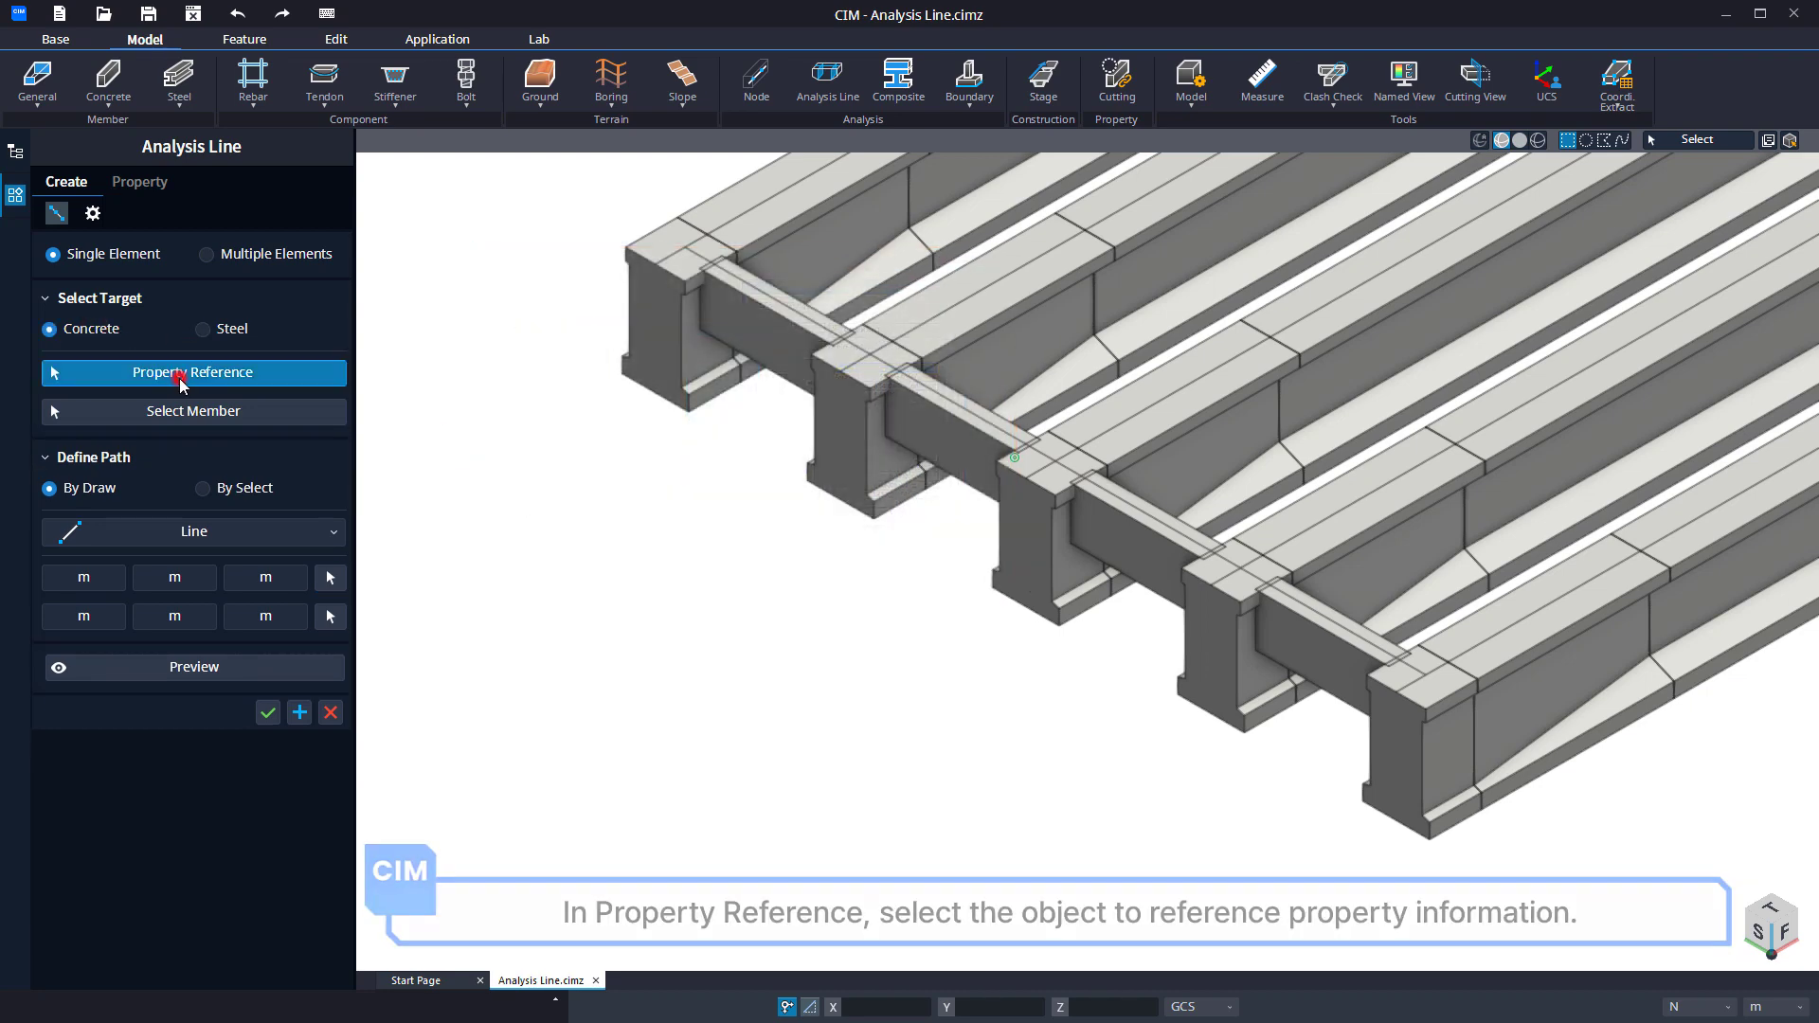
pyautogui.click(1306, 660)
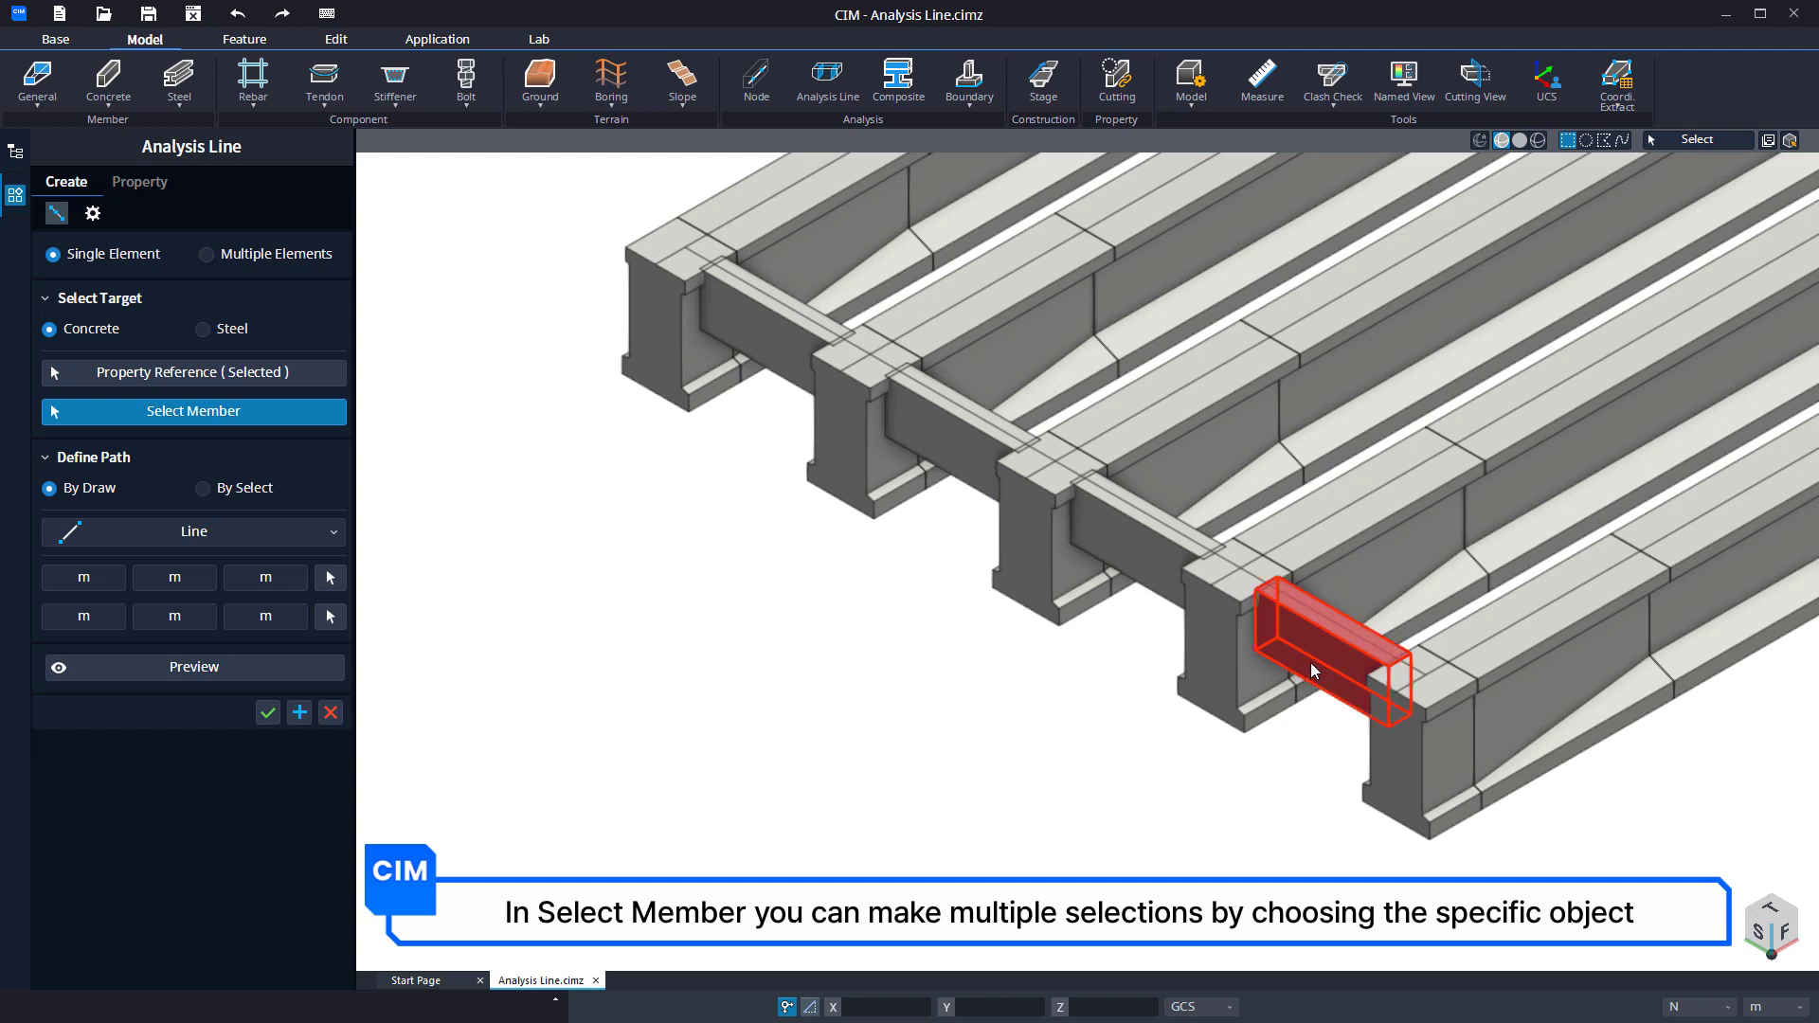
# Select the four end cross beams between the girders as the members to be sectioned.
pyautogui.click(1312, 666)
pyautogui.click(1142, 559)
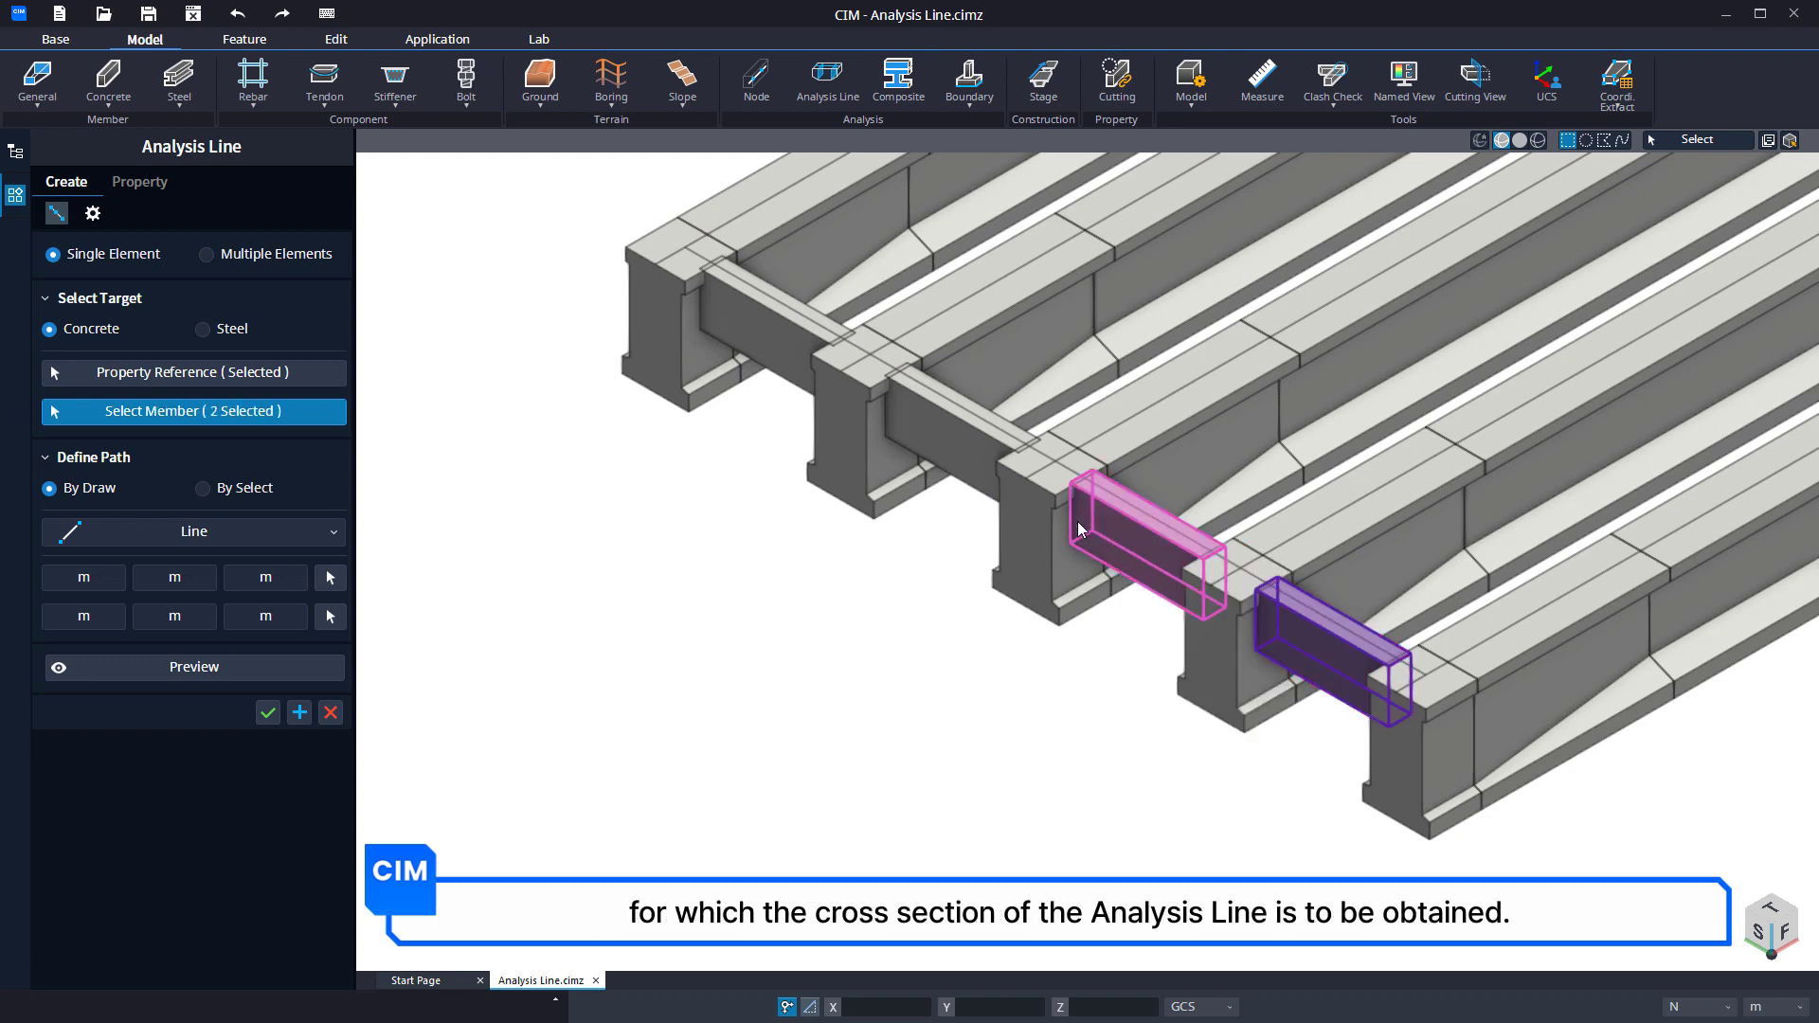
pyautogui.click(955, 452)
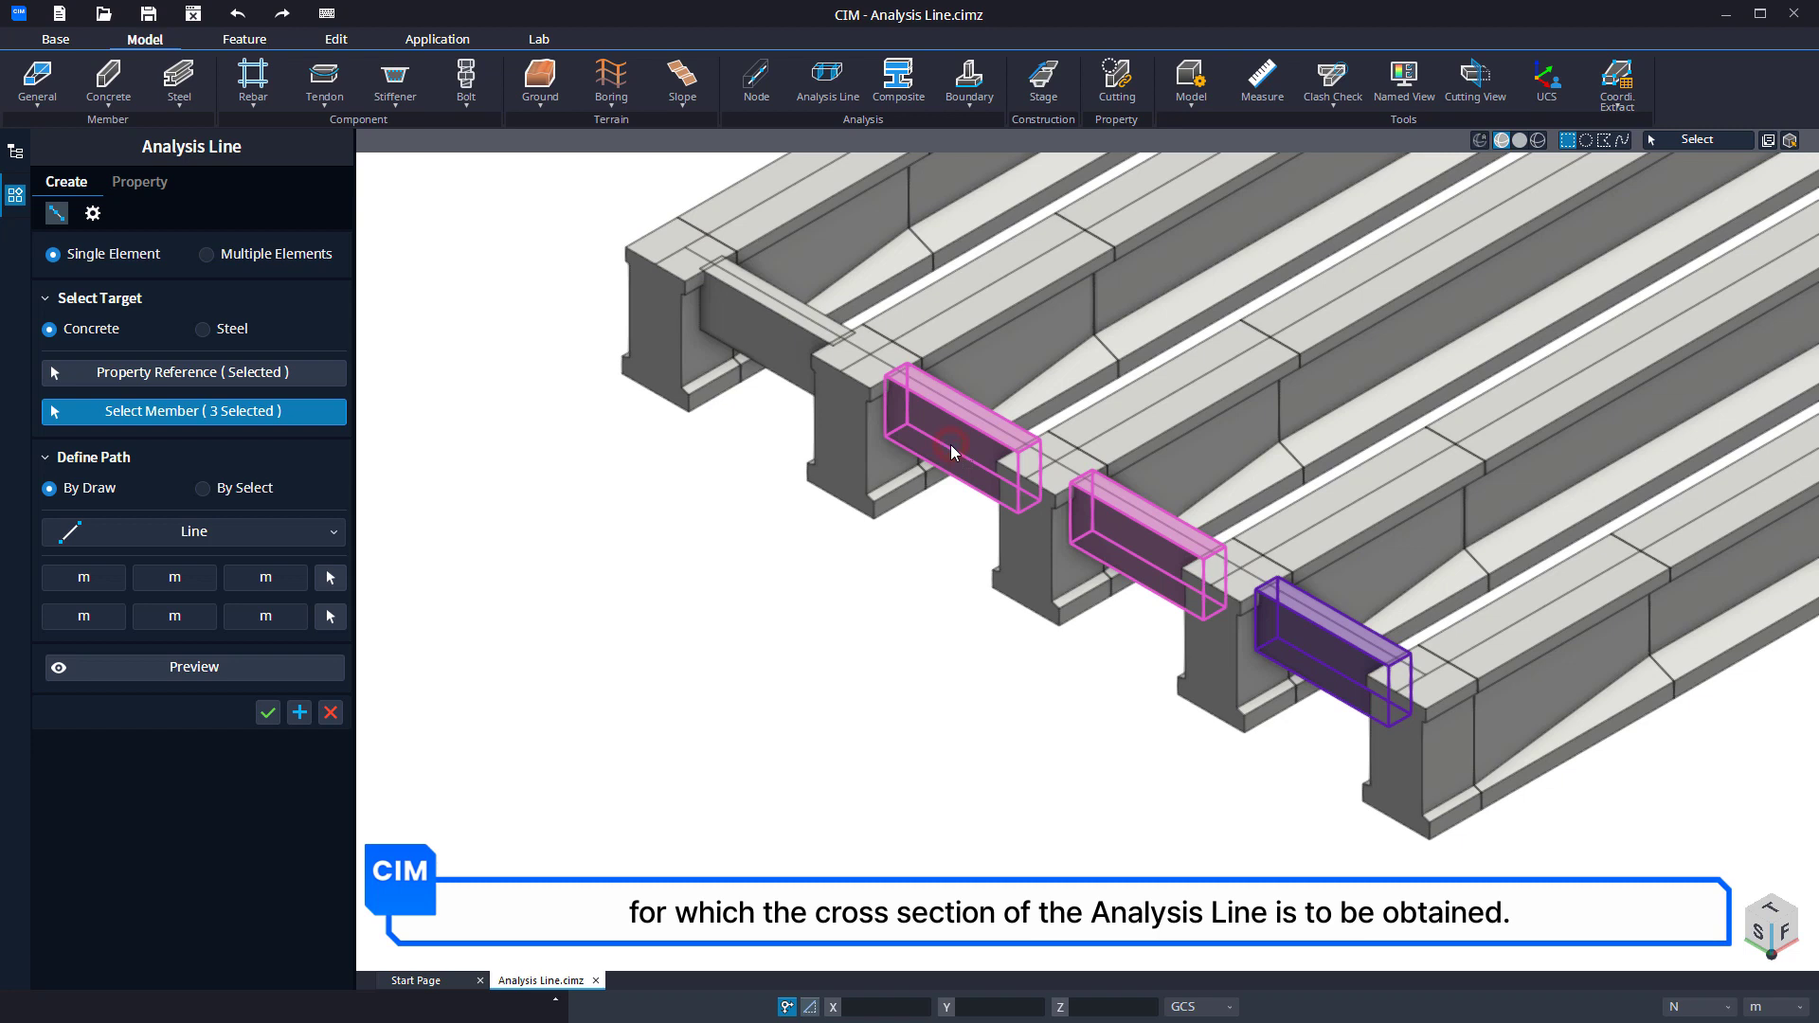
pyautogui.click(758, 342)
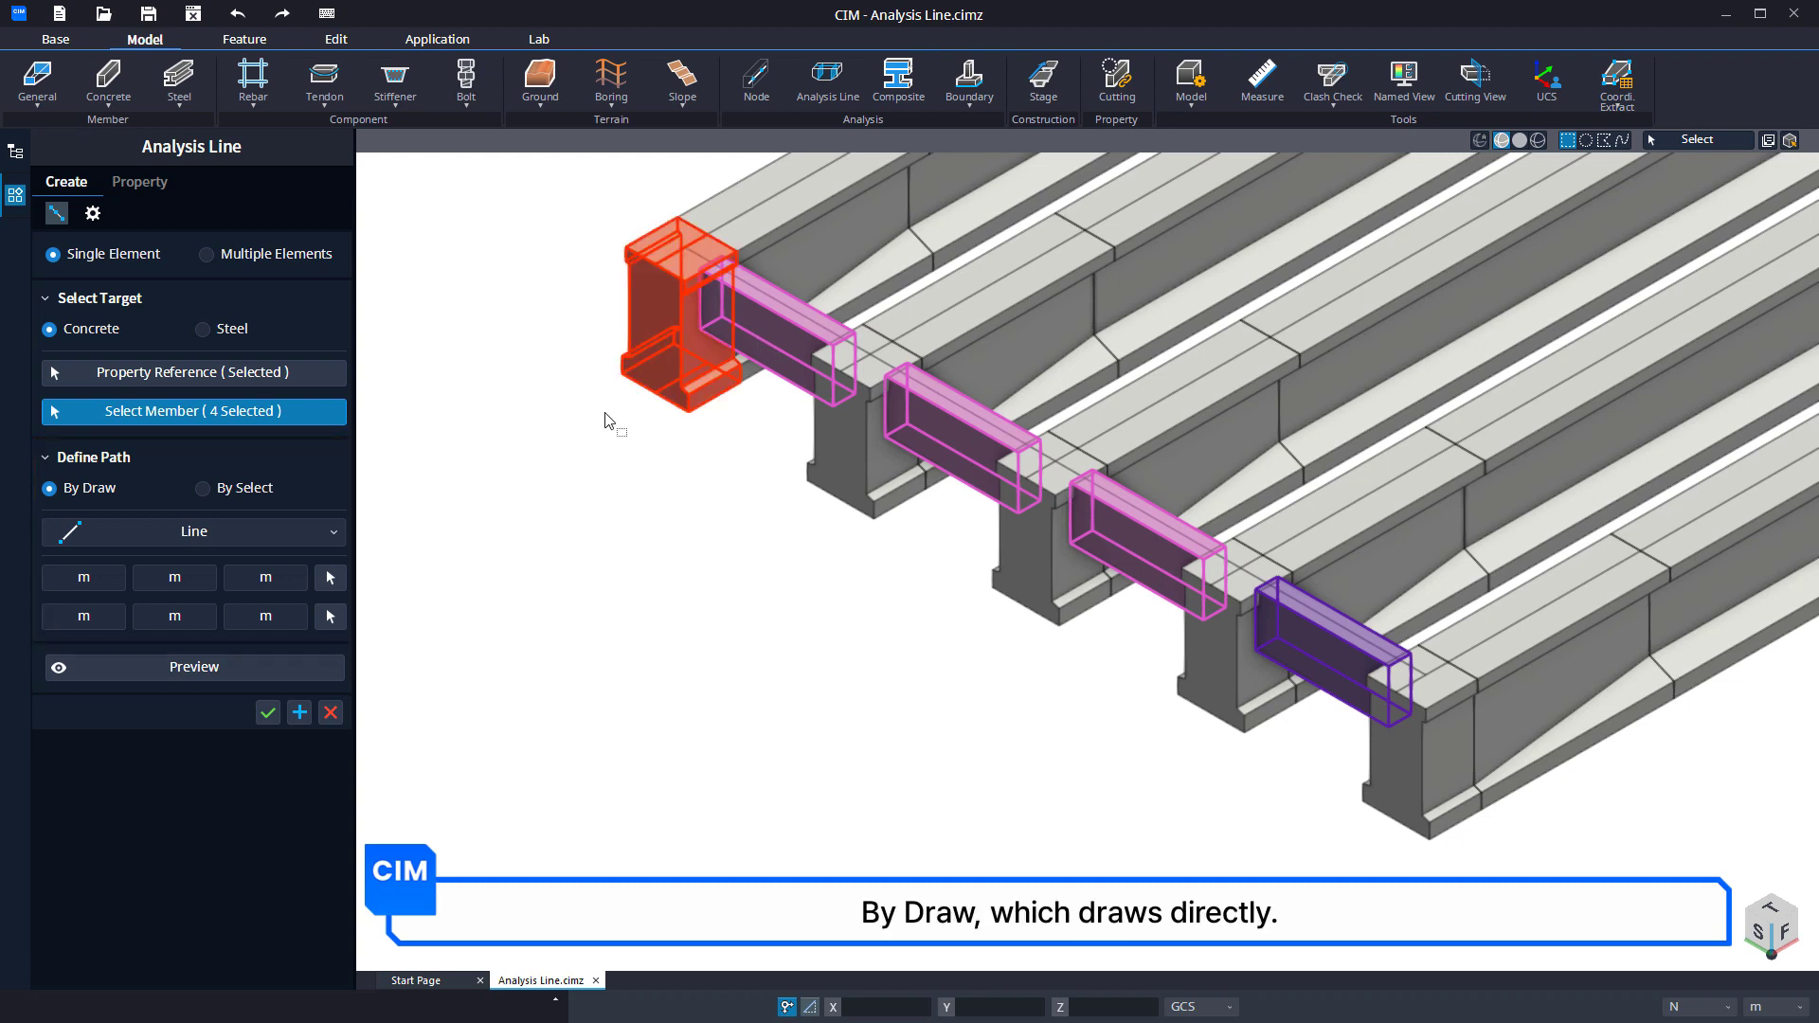
# Define the path By Select, using the four lines running along the tops of the end cross beams.
pyautogui.click(200, 489)
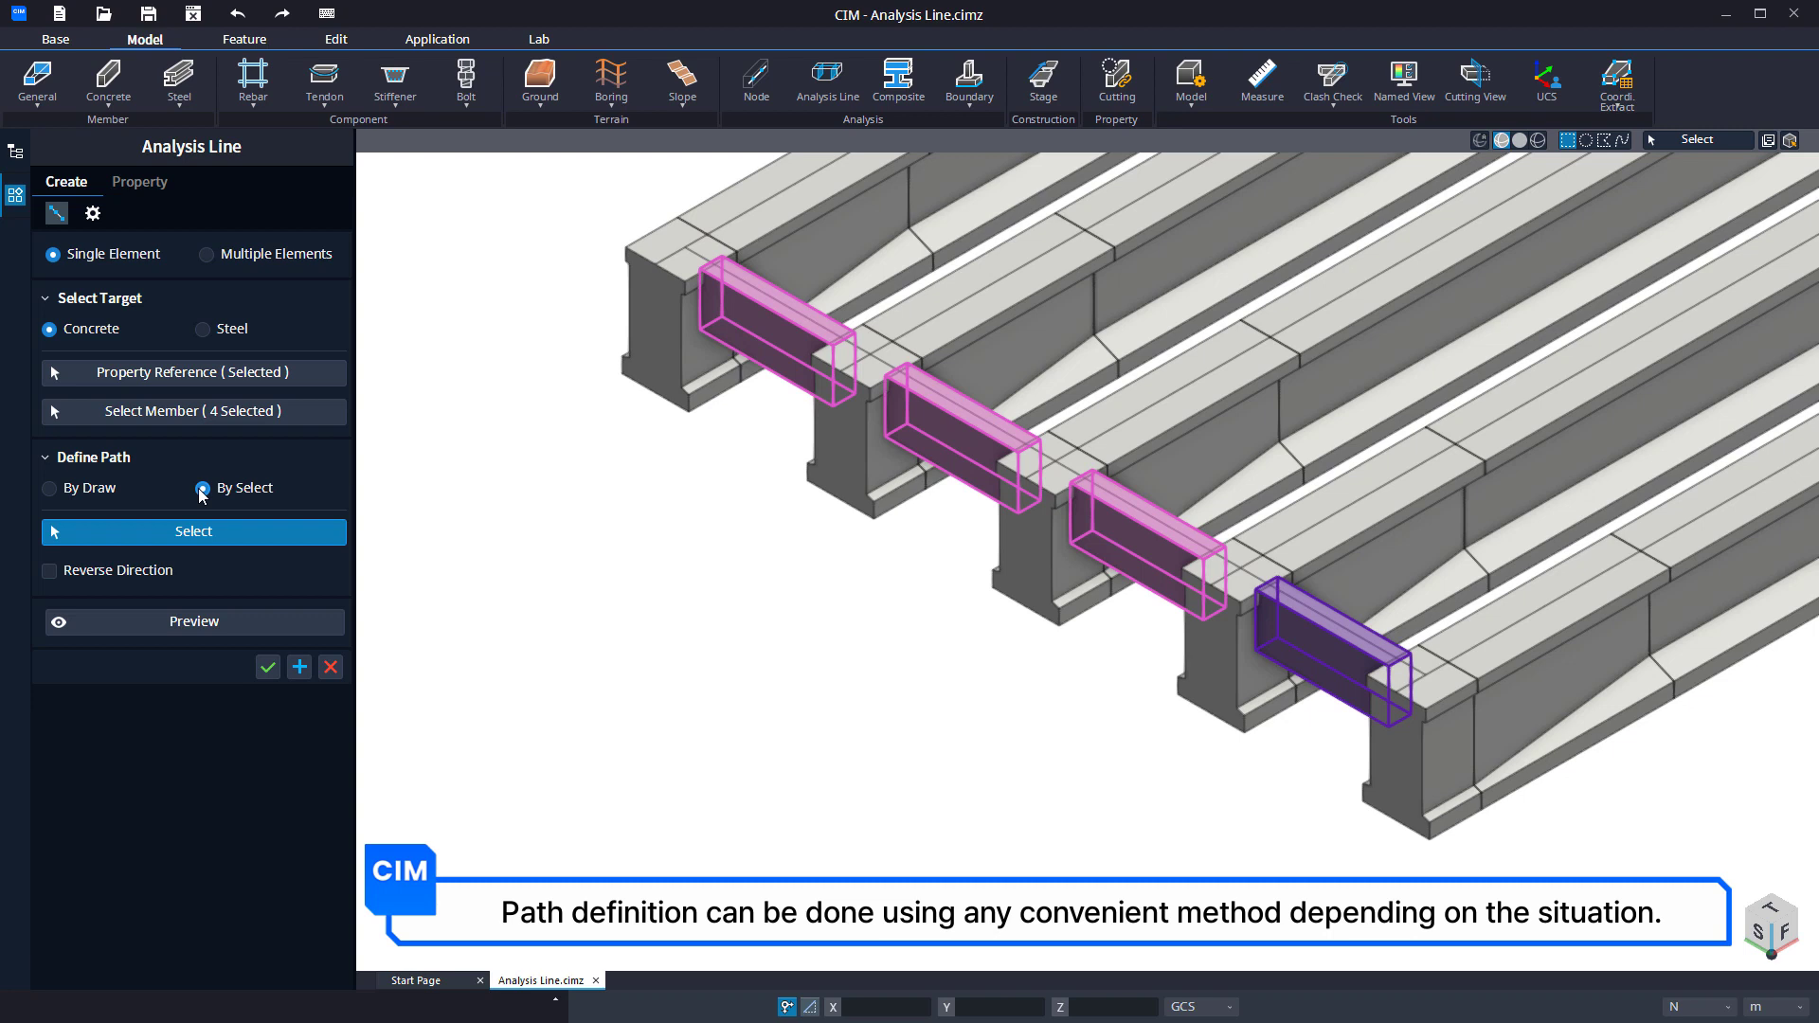
pyautogui.click(1315, 616)
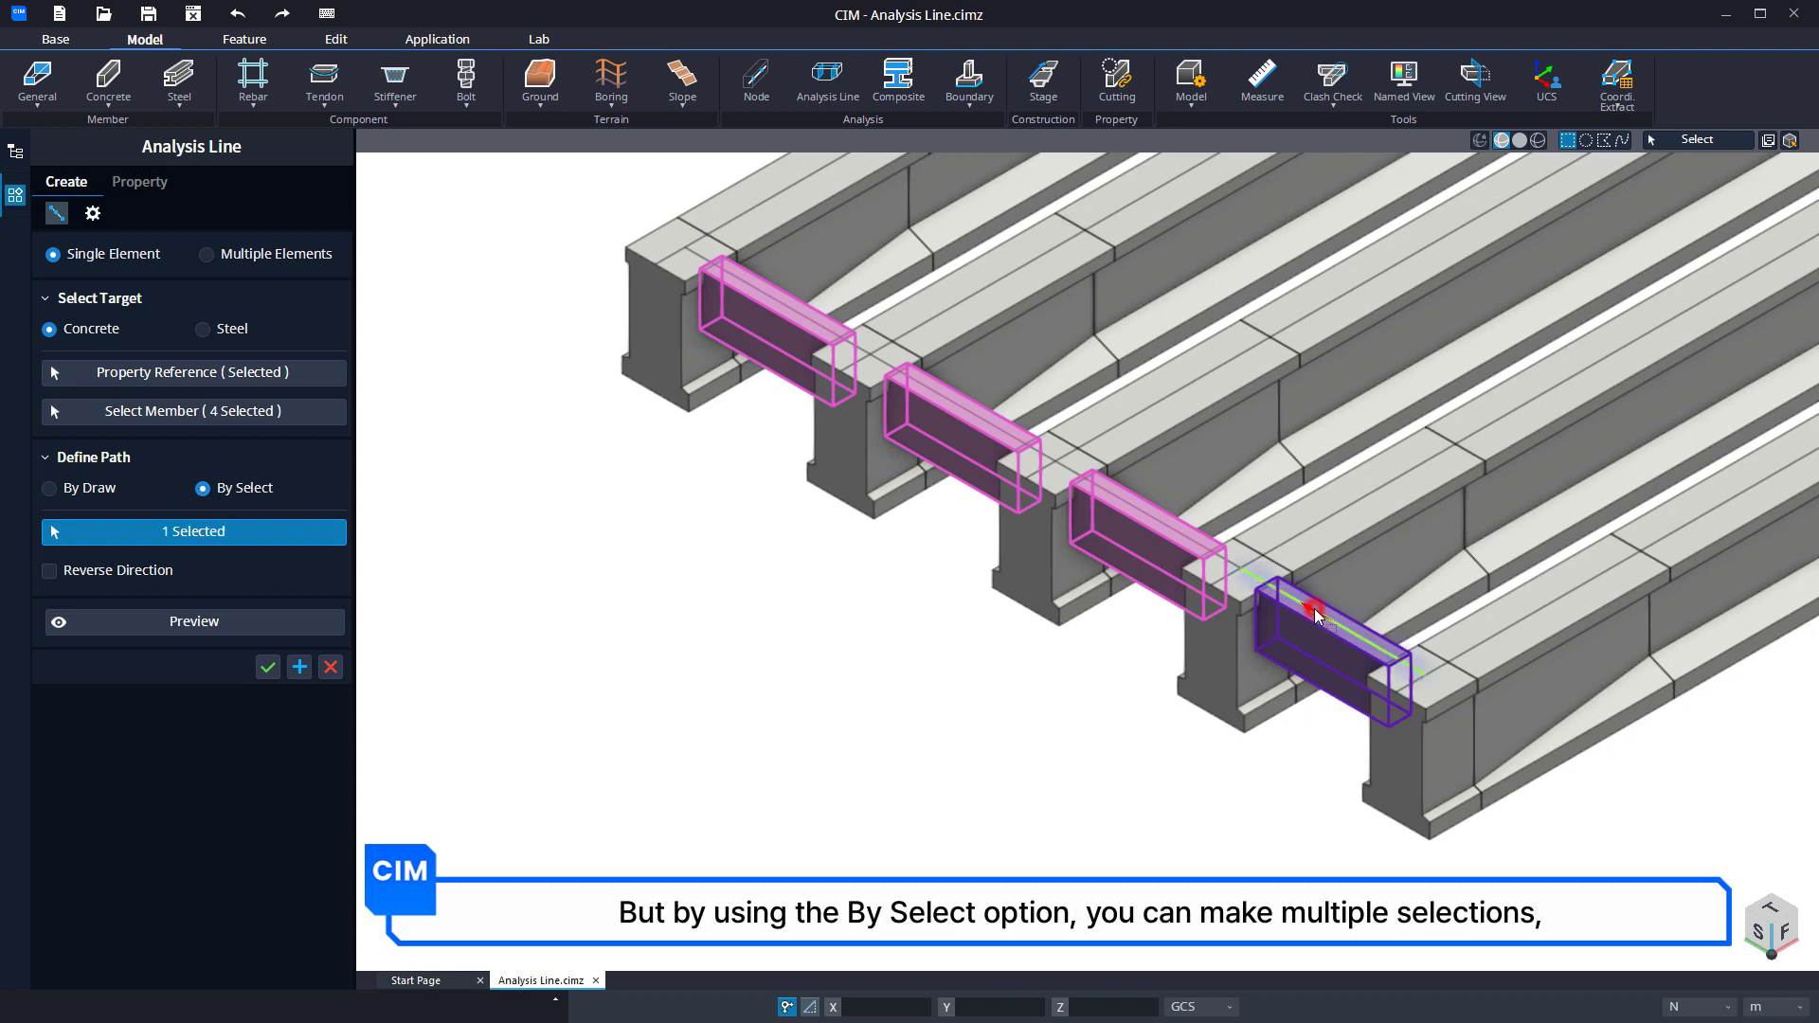
pyautogui.click(1230, 566)
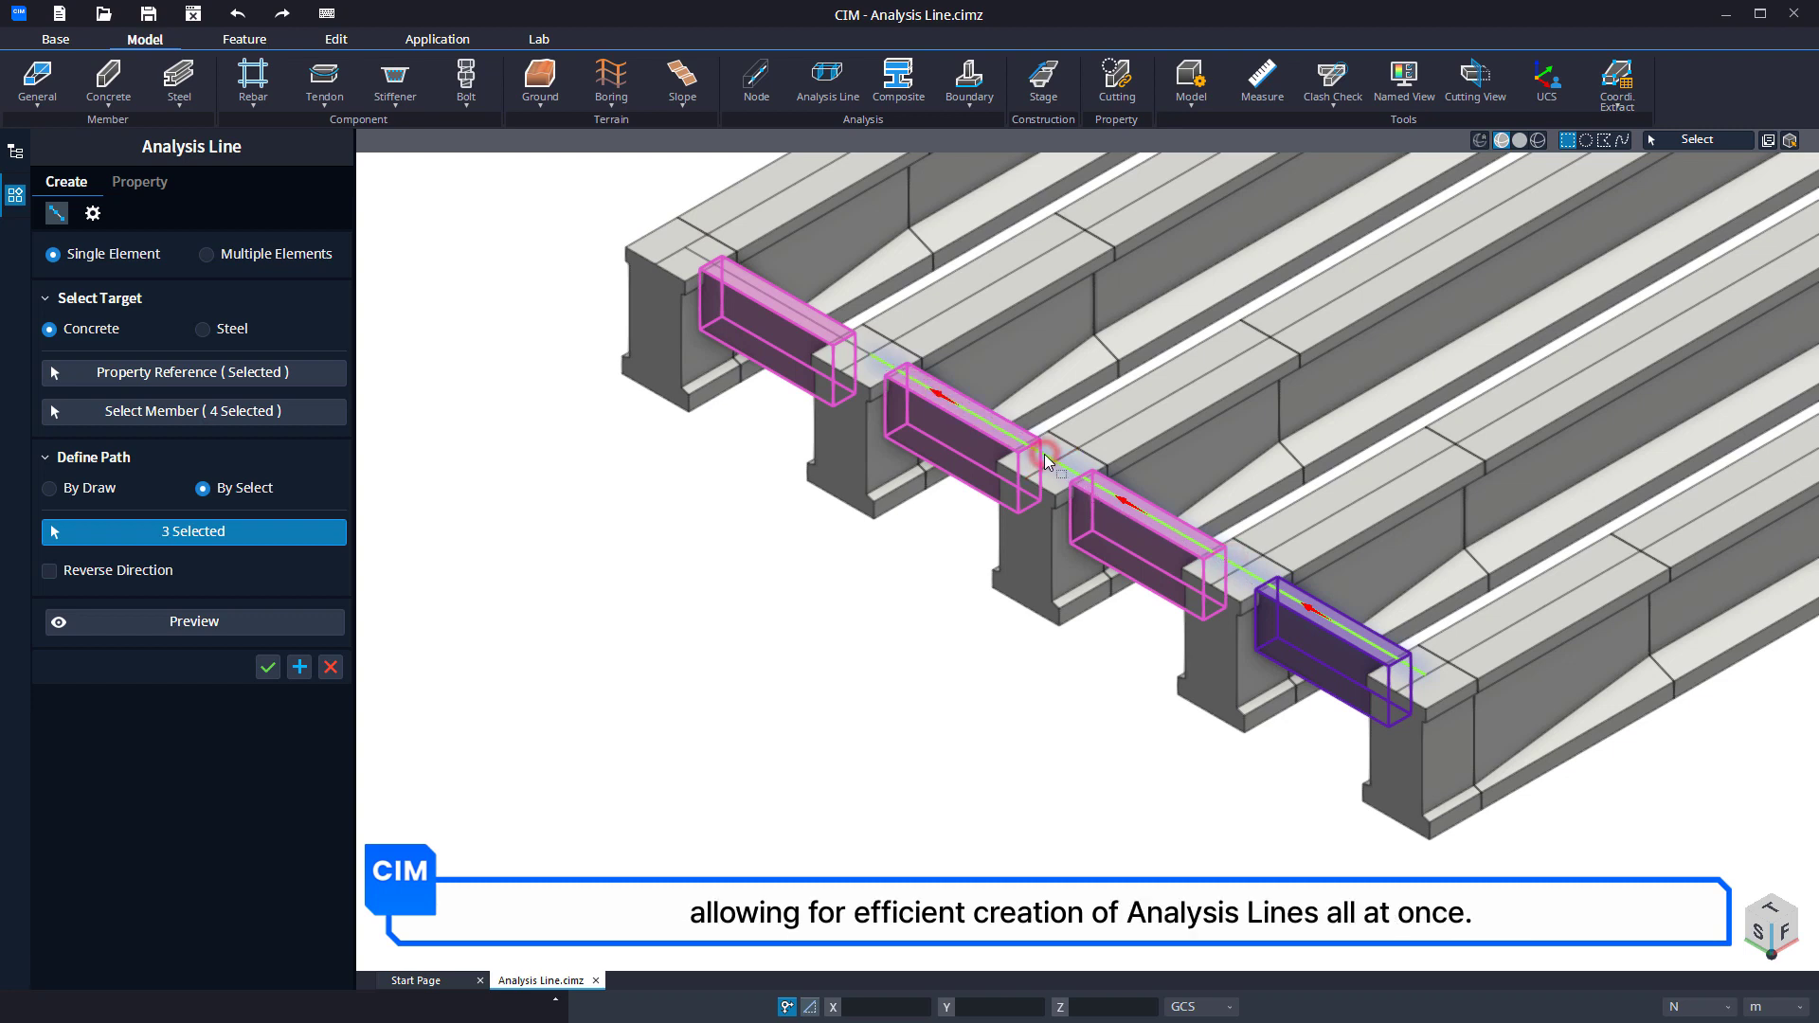
pyautogui.click(937, 394)
pyautogui.click(861, 353)
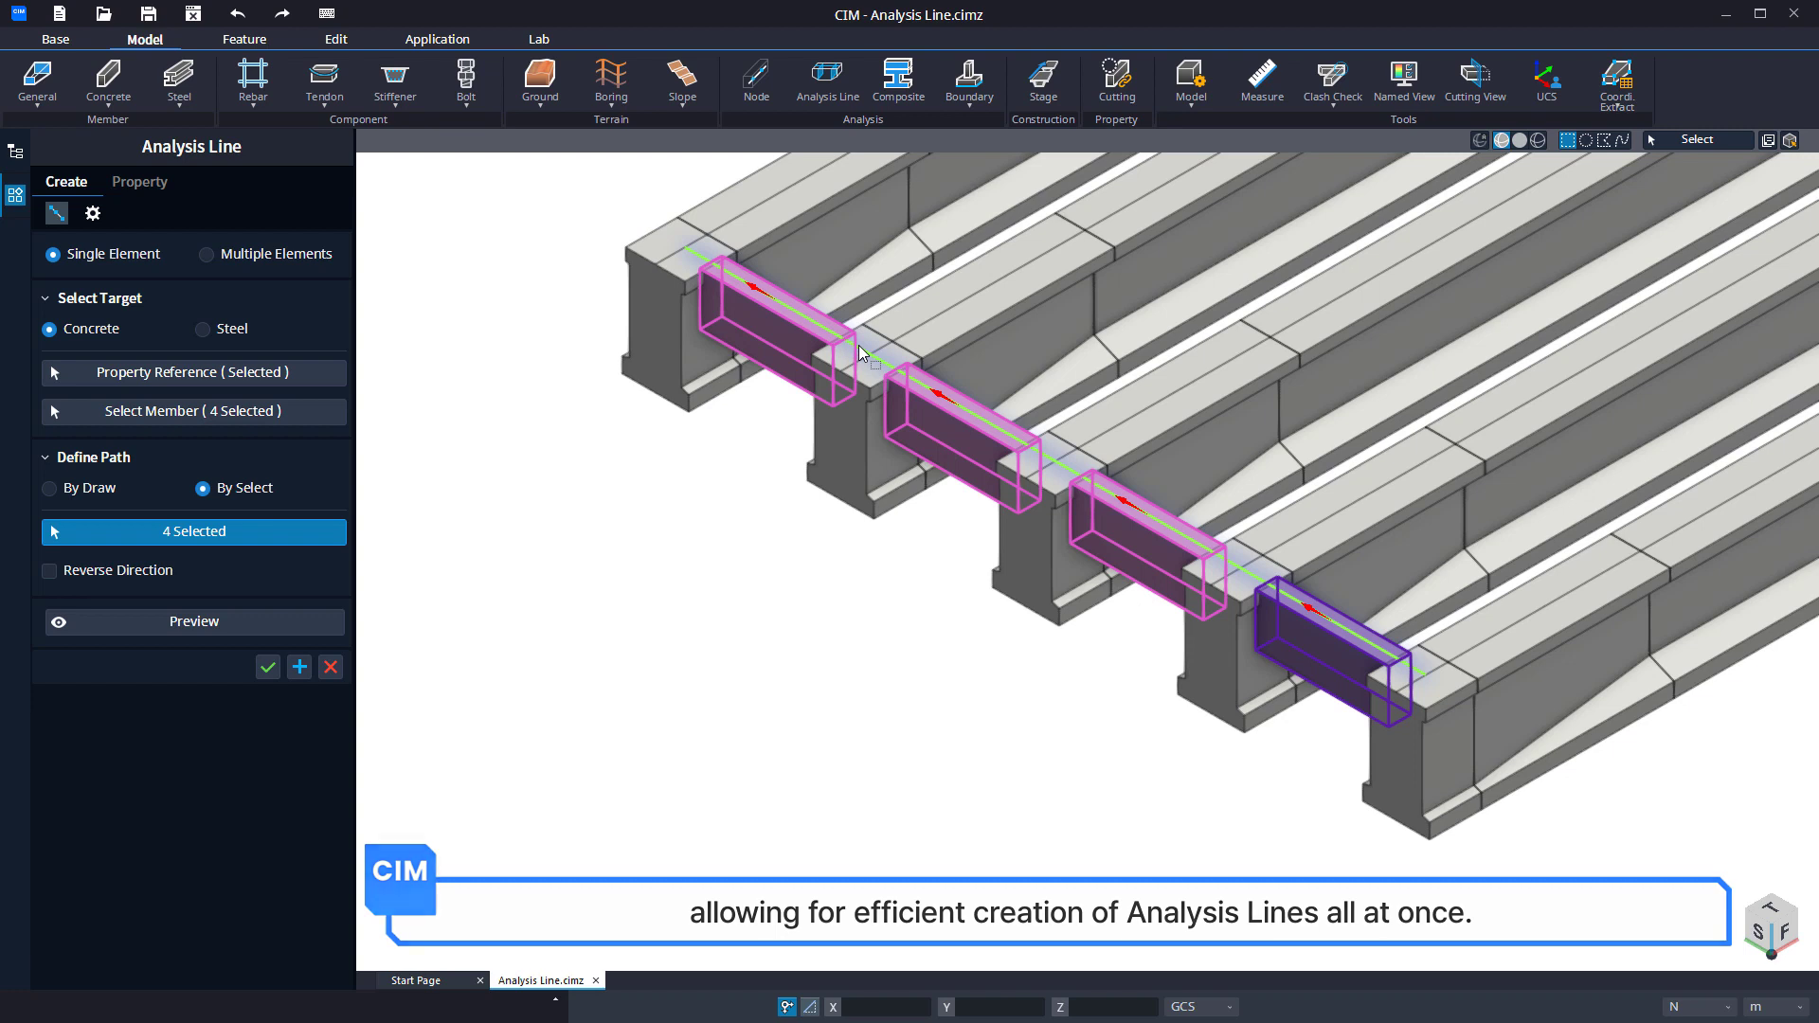
# Set the Sectioning Offset to 0.5 m, preview the result and create the analysis lines for the end cross beams.
pyautogui.click(93, 214)
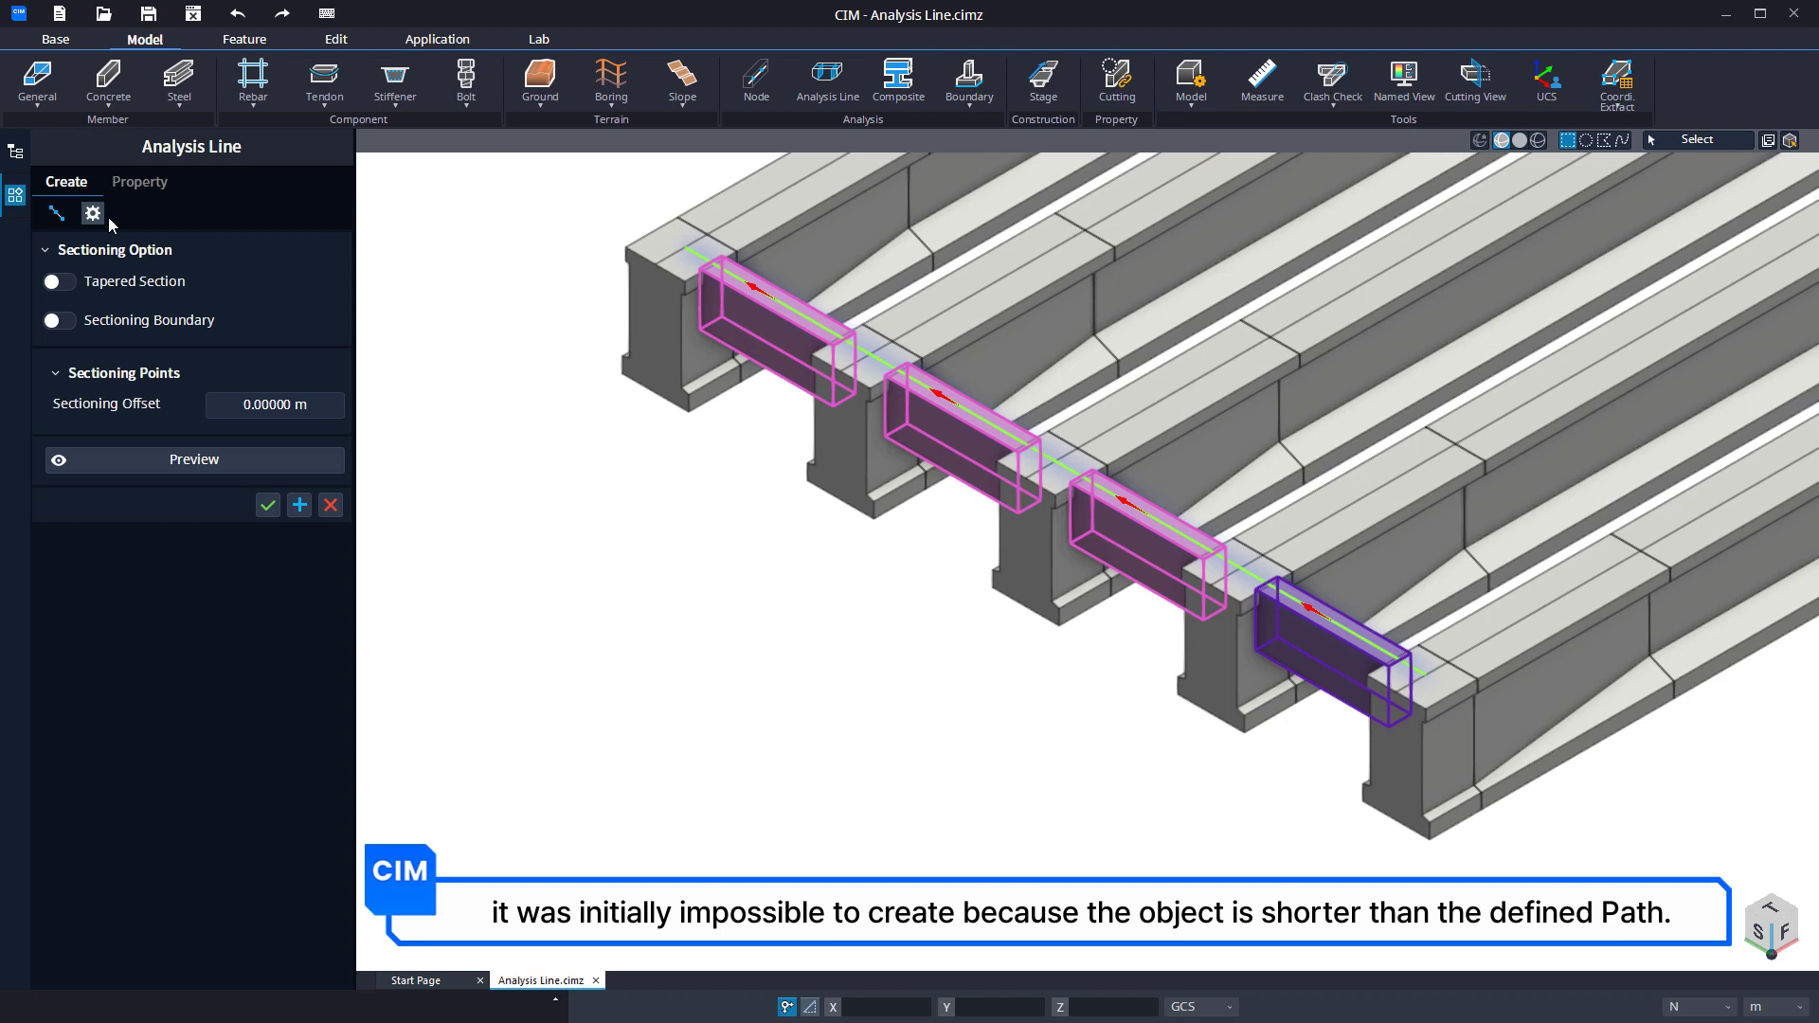
pyautogui.click(202, 461)
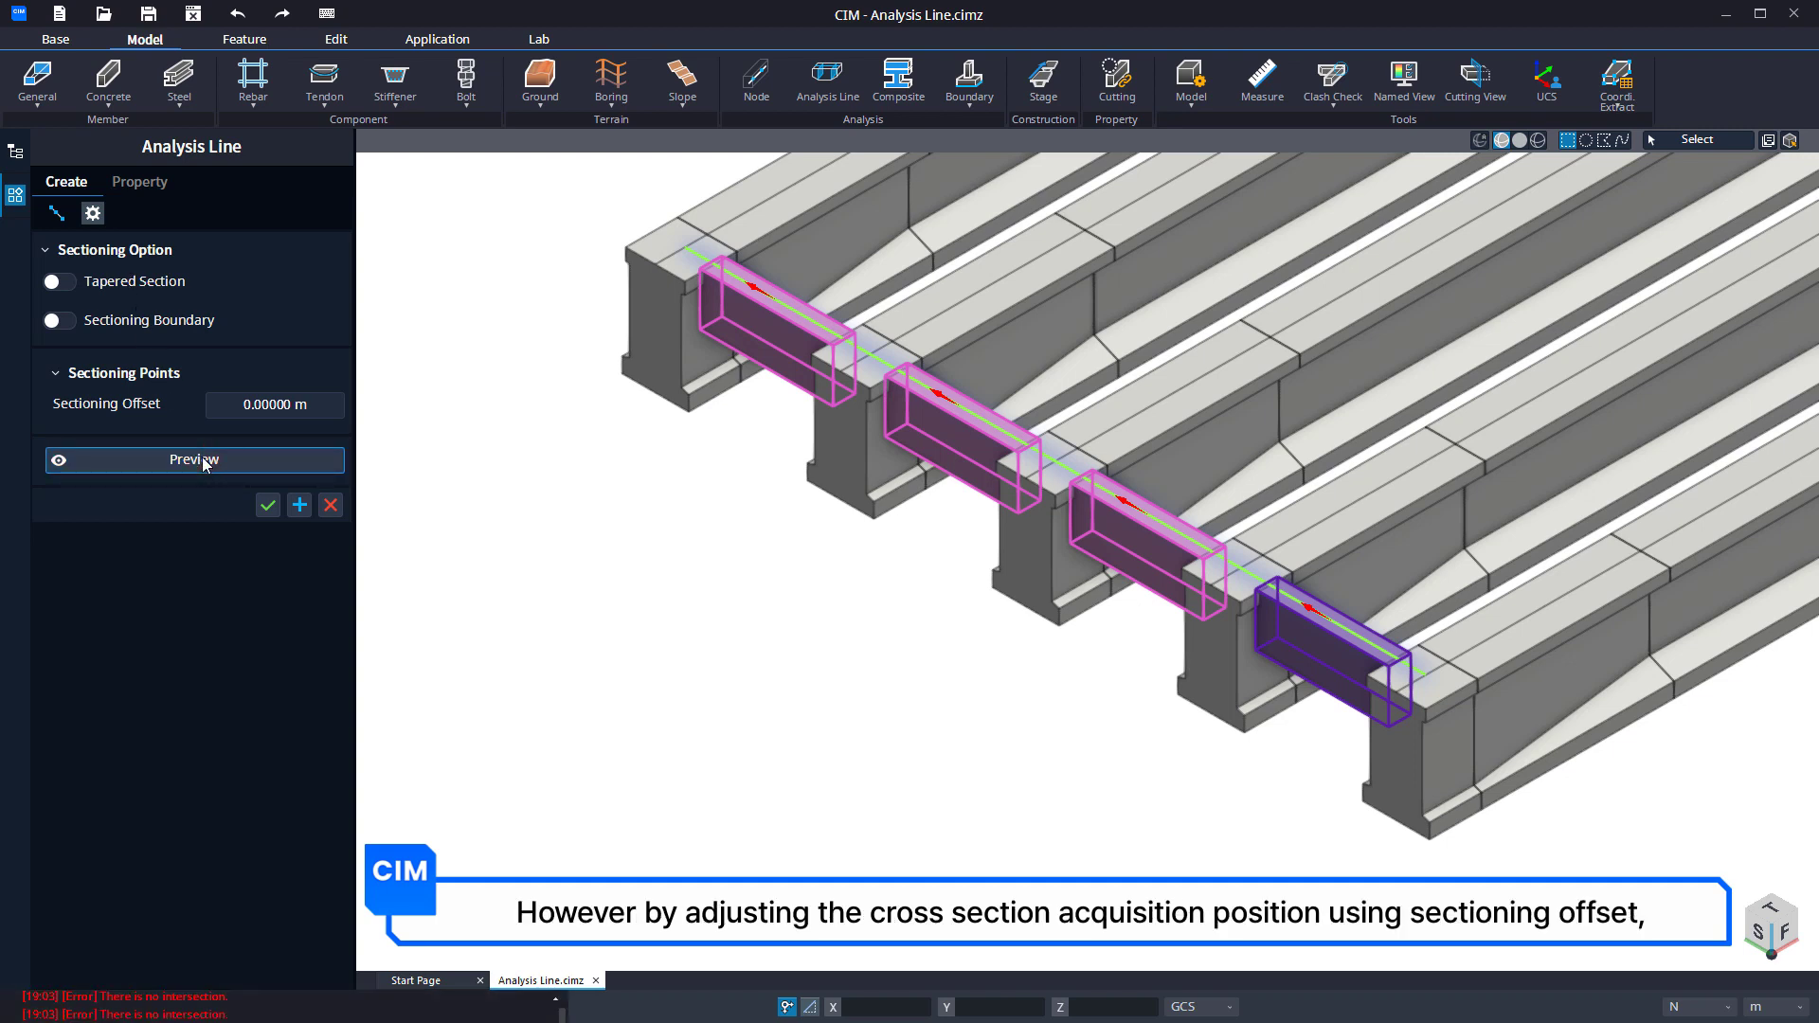
pyautogui.click(267, 406)
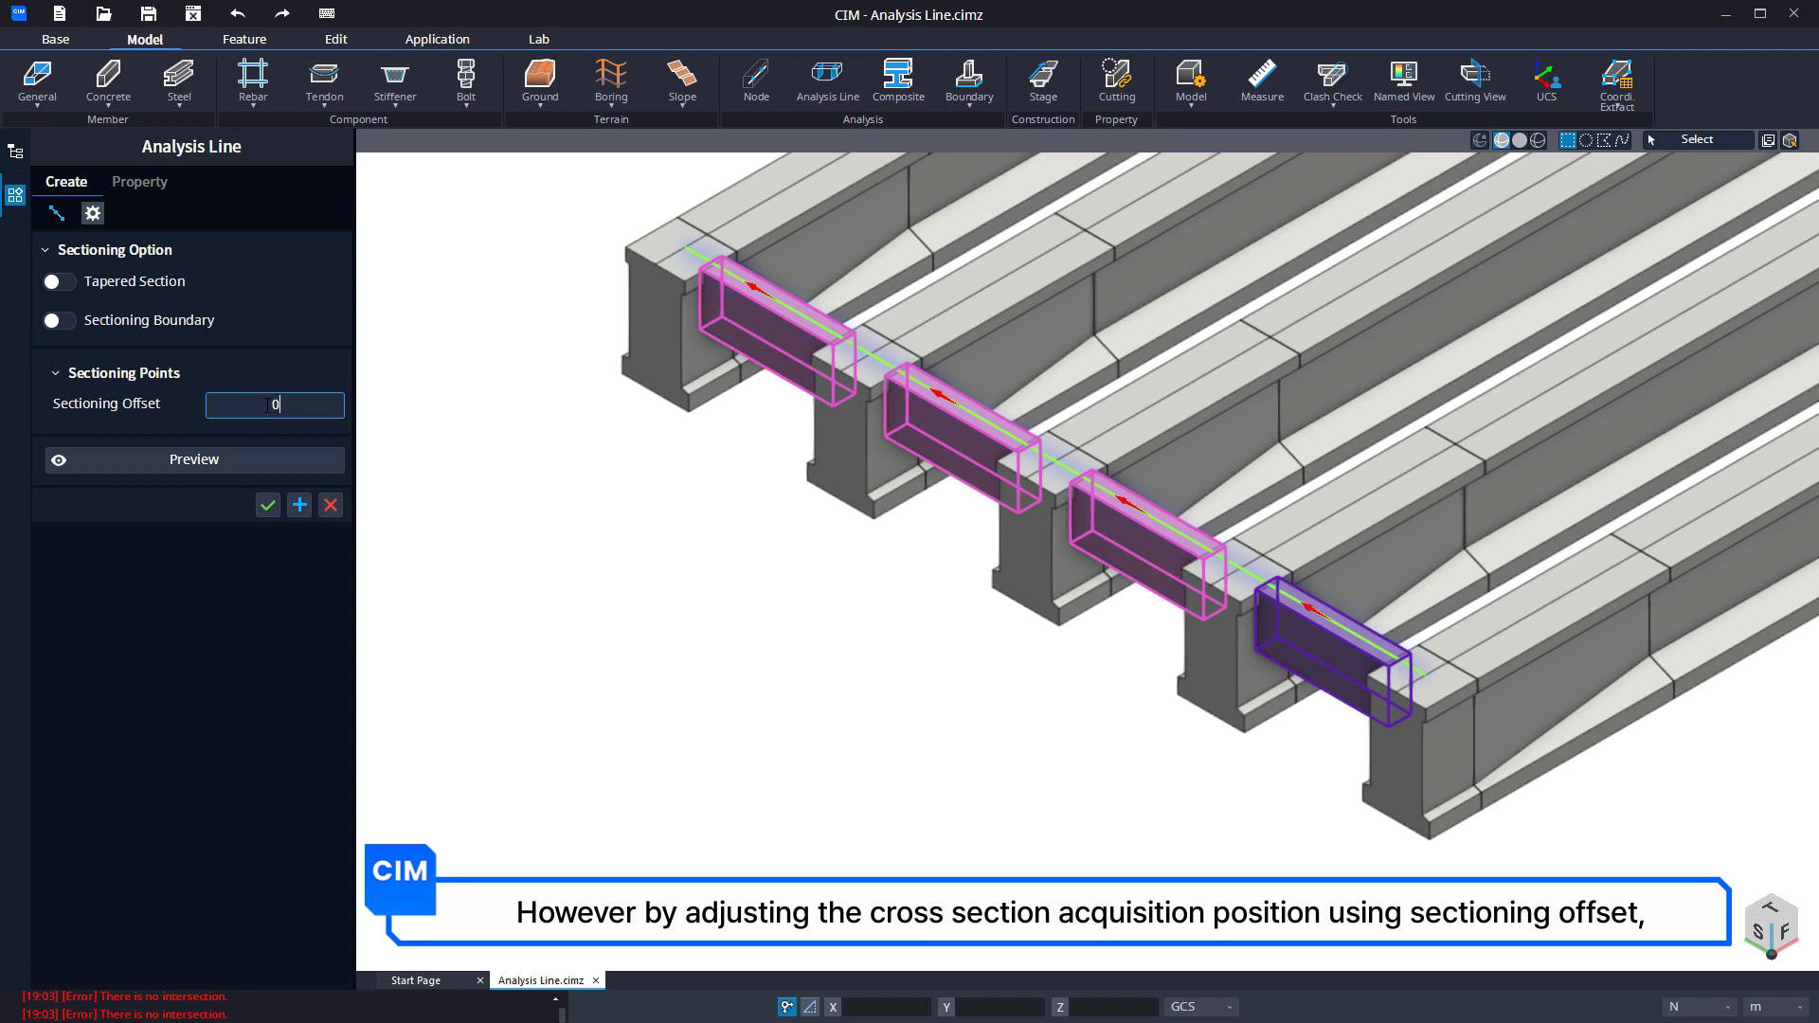
pyautogui.write('.5')
pyautogui.press('Return')
pyautogui.click(255, 460)
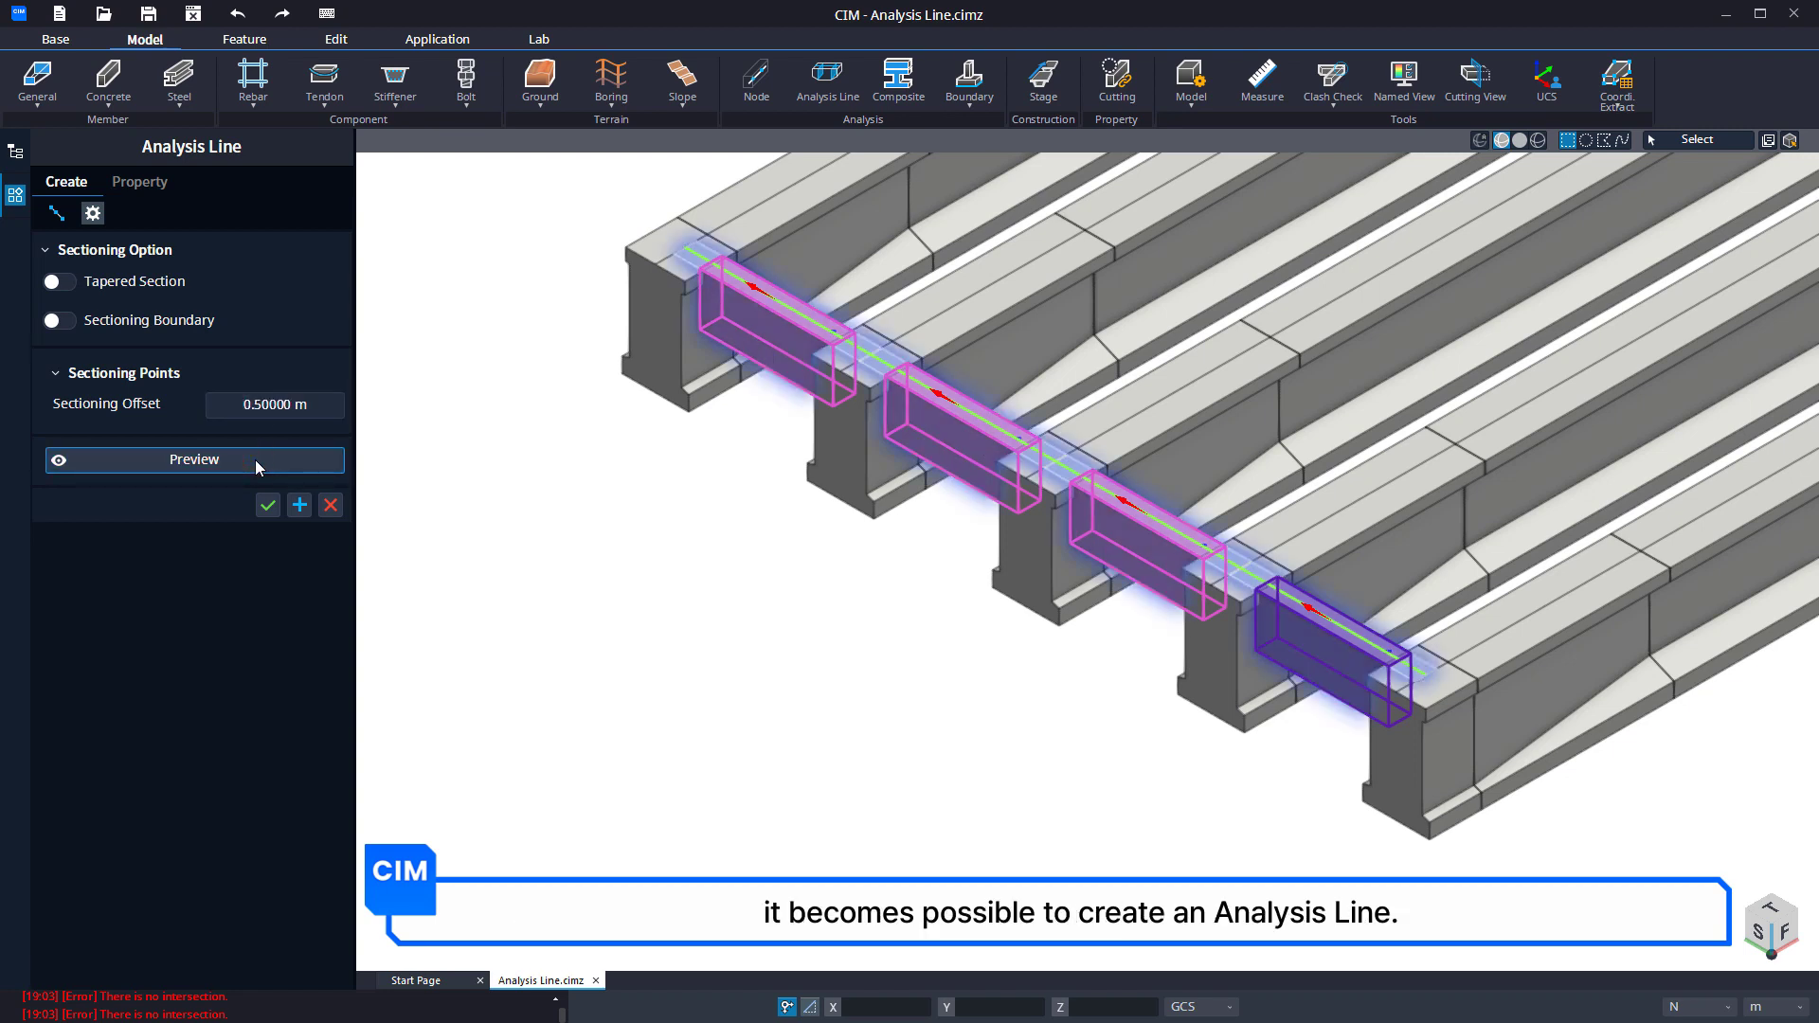
pyautogui.click(268, 505)
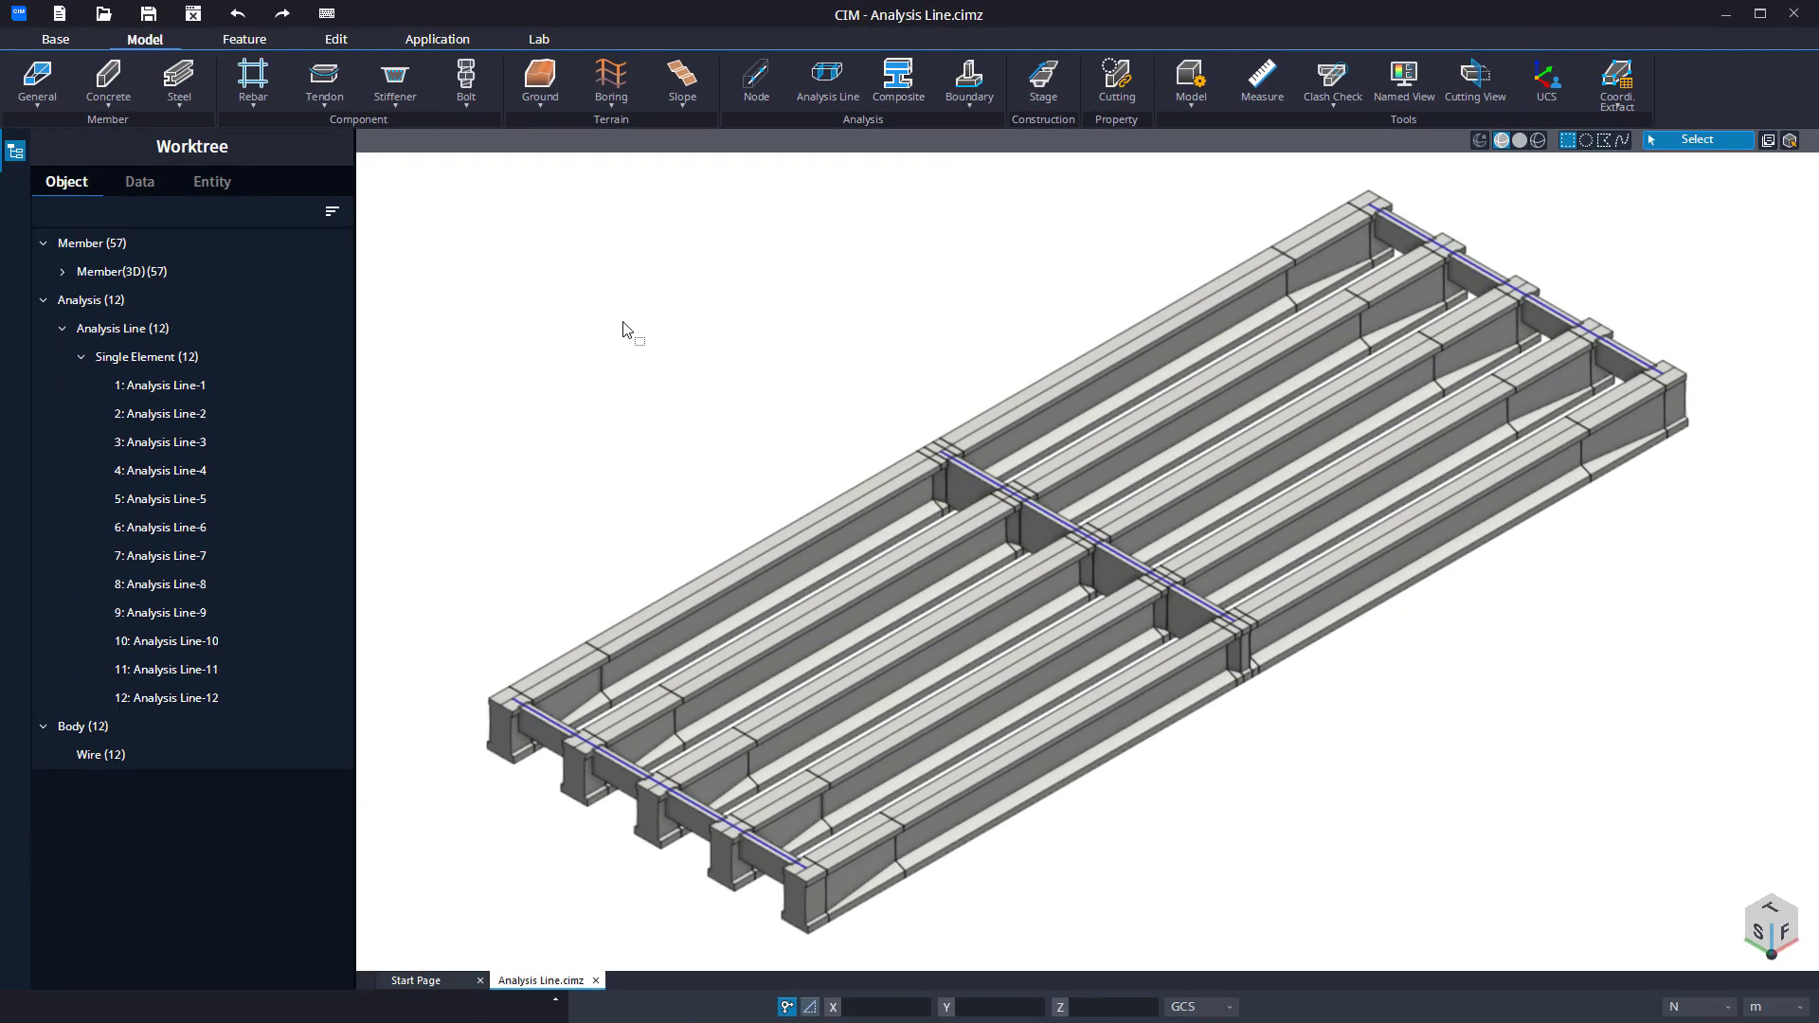
# Open the Analysis Case mode to review the model with its cross beam analysis lines.
pyautogui.click(443, 38)
pyautogui.click(38, 84)
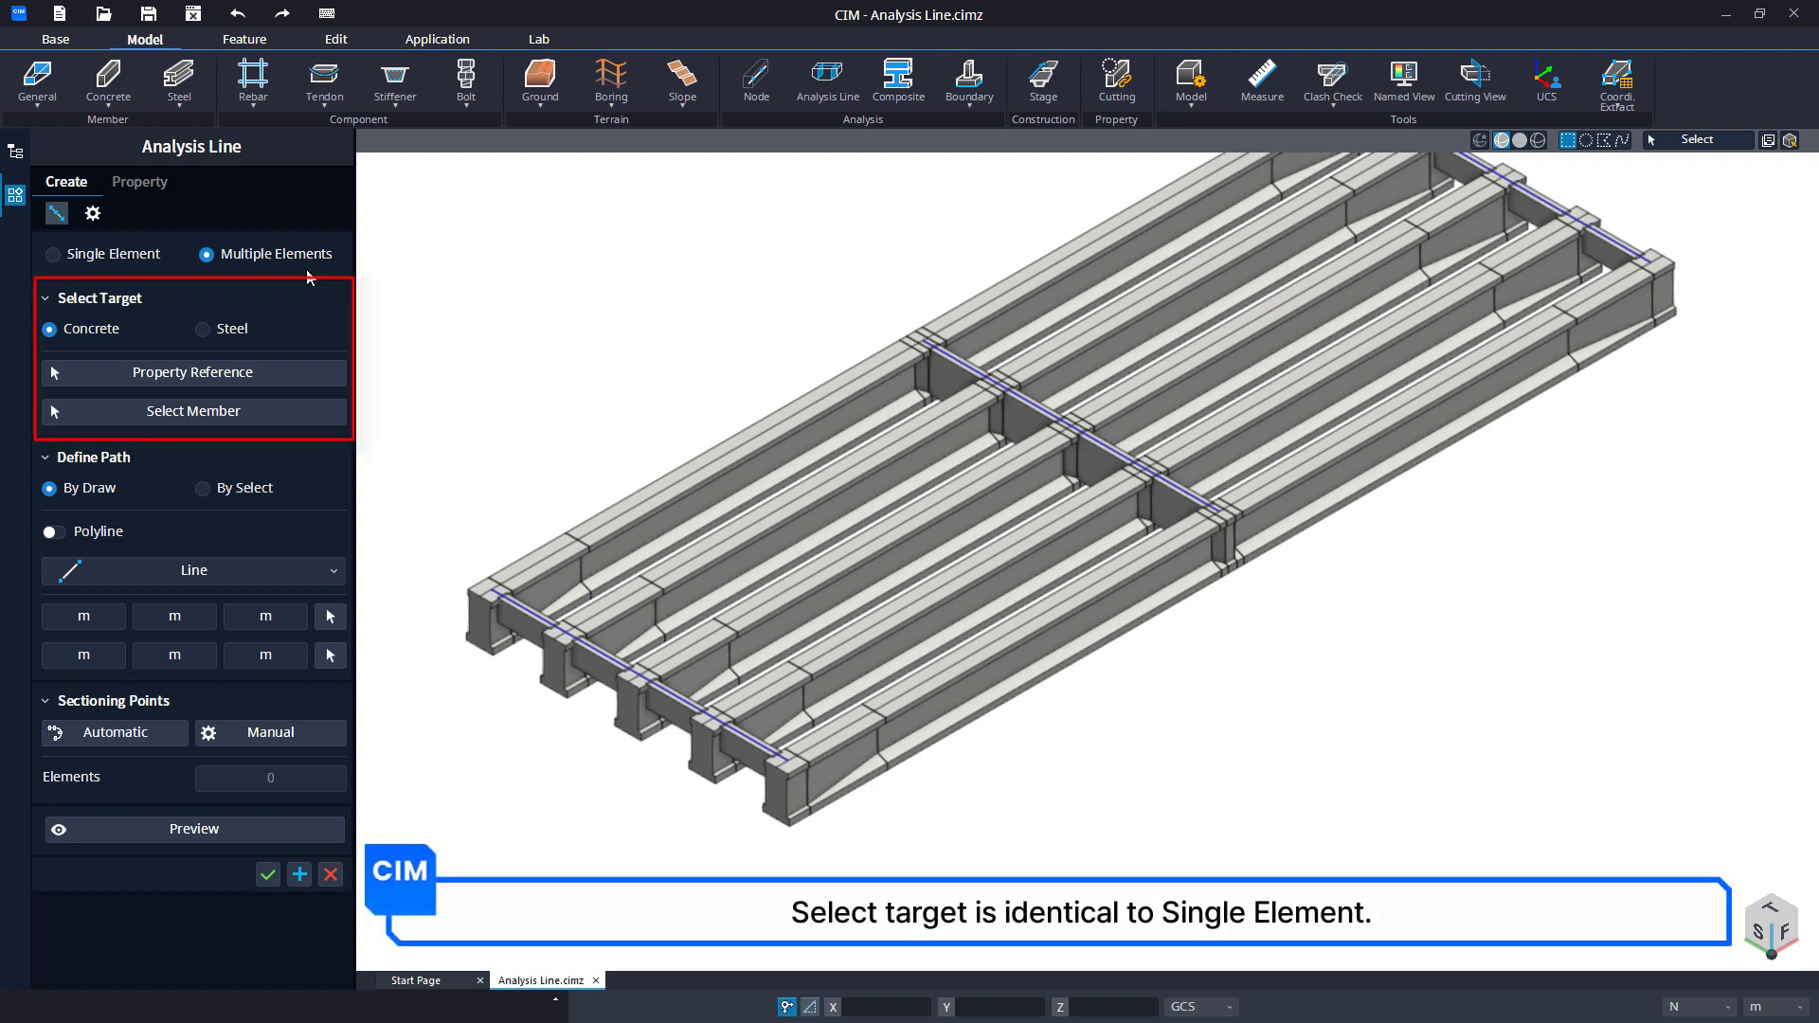
# For a Multiple Elements line, use the outer girder's end segment as property reference and select all nine segments of that girder as members.
pyautogui.click(307, 372)
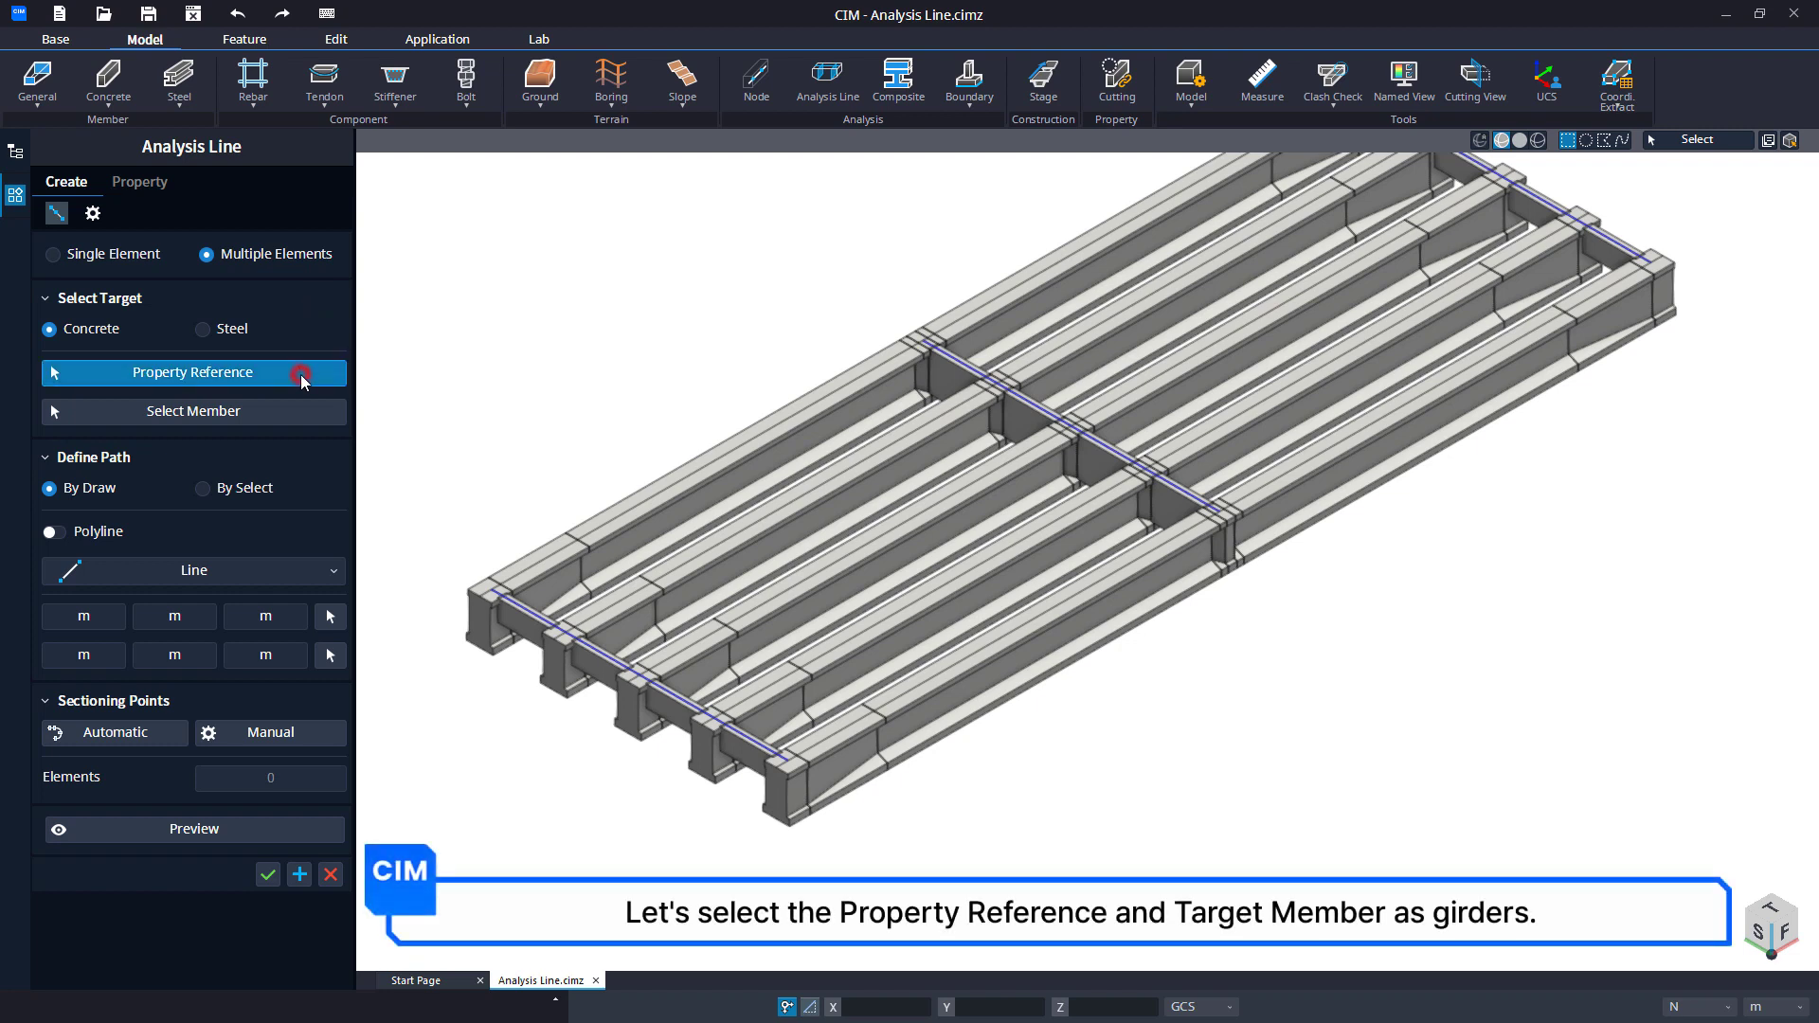
pyautogui.click(807, 798)
pyautogui.click(851, 801)
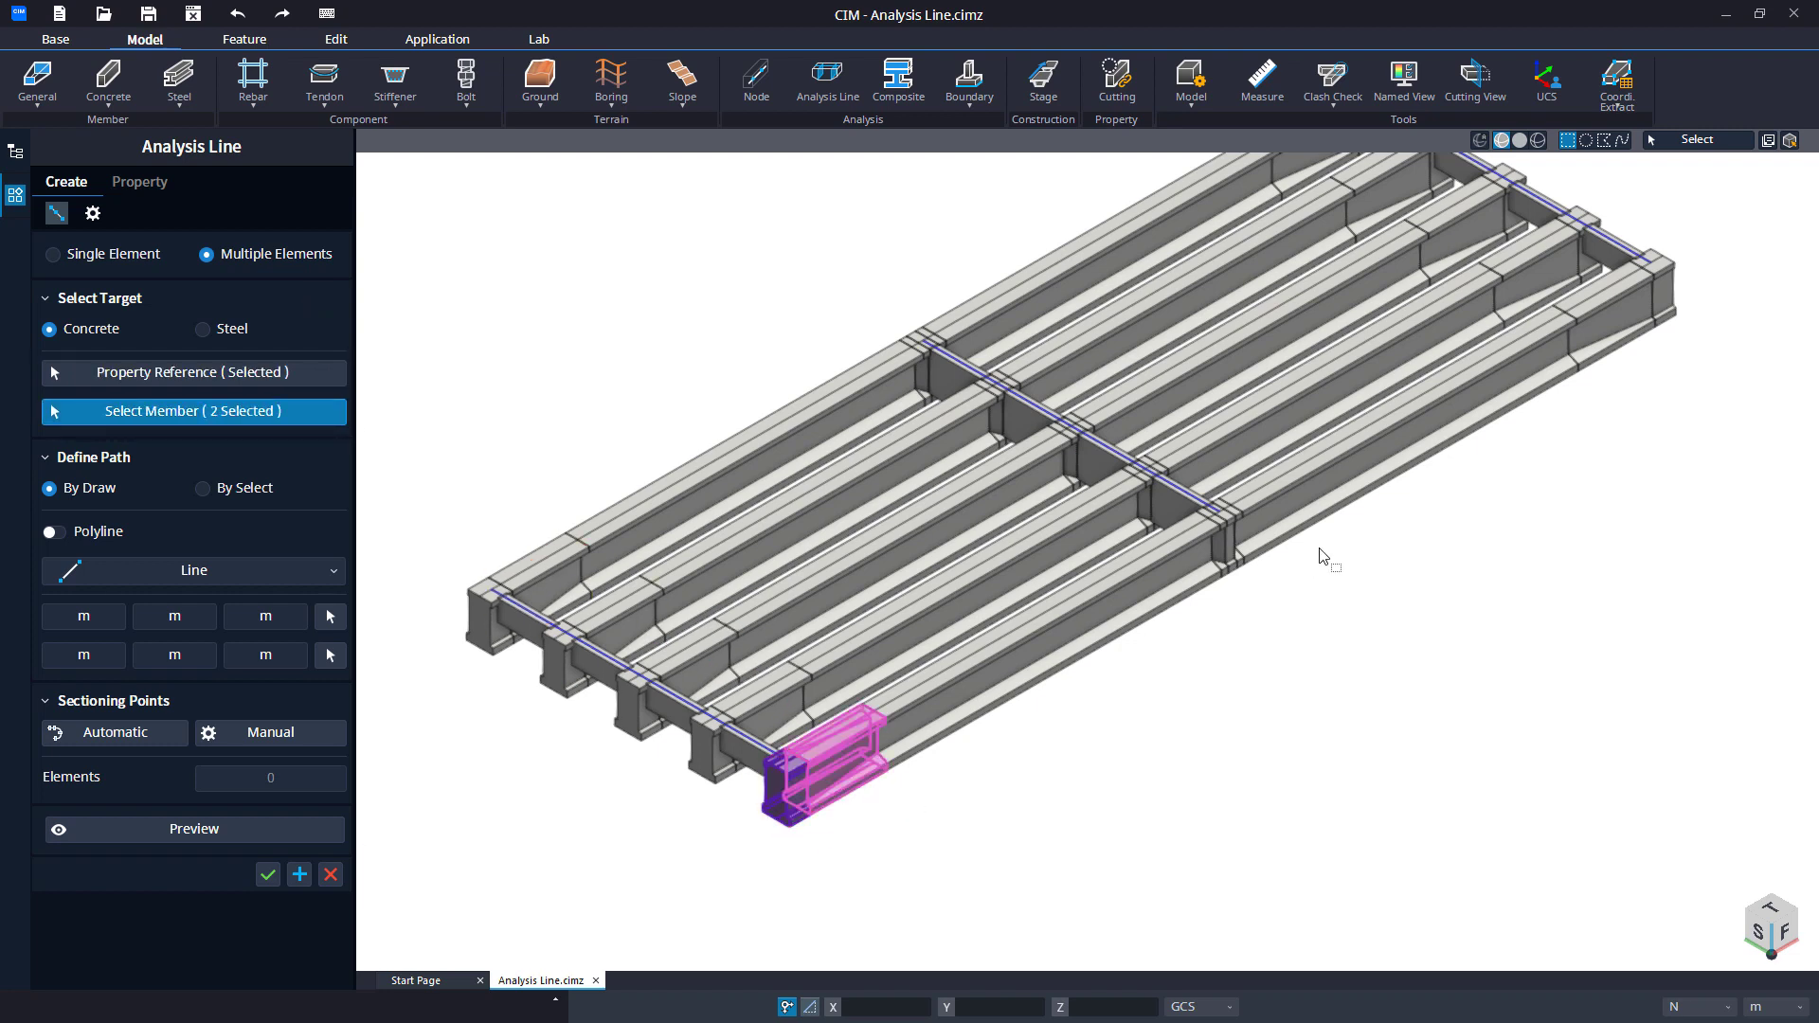
pyautogui.click(1220, 593)
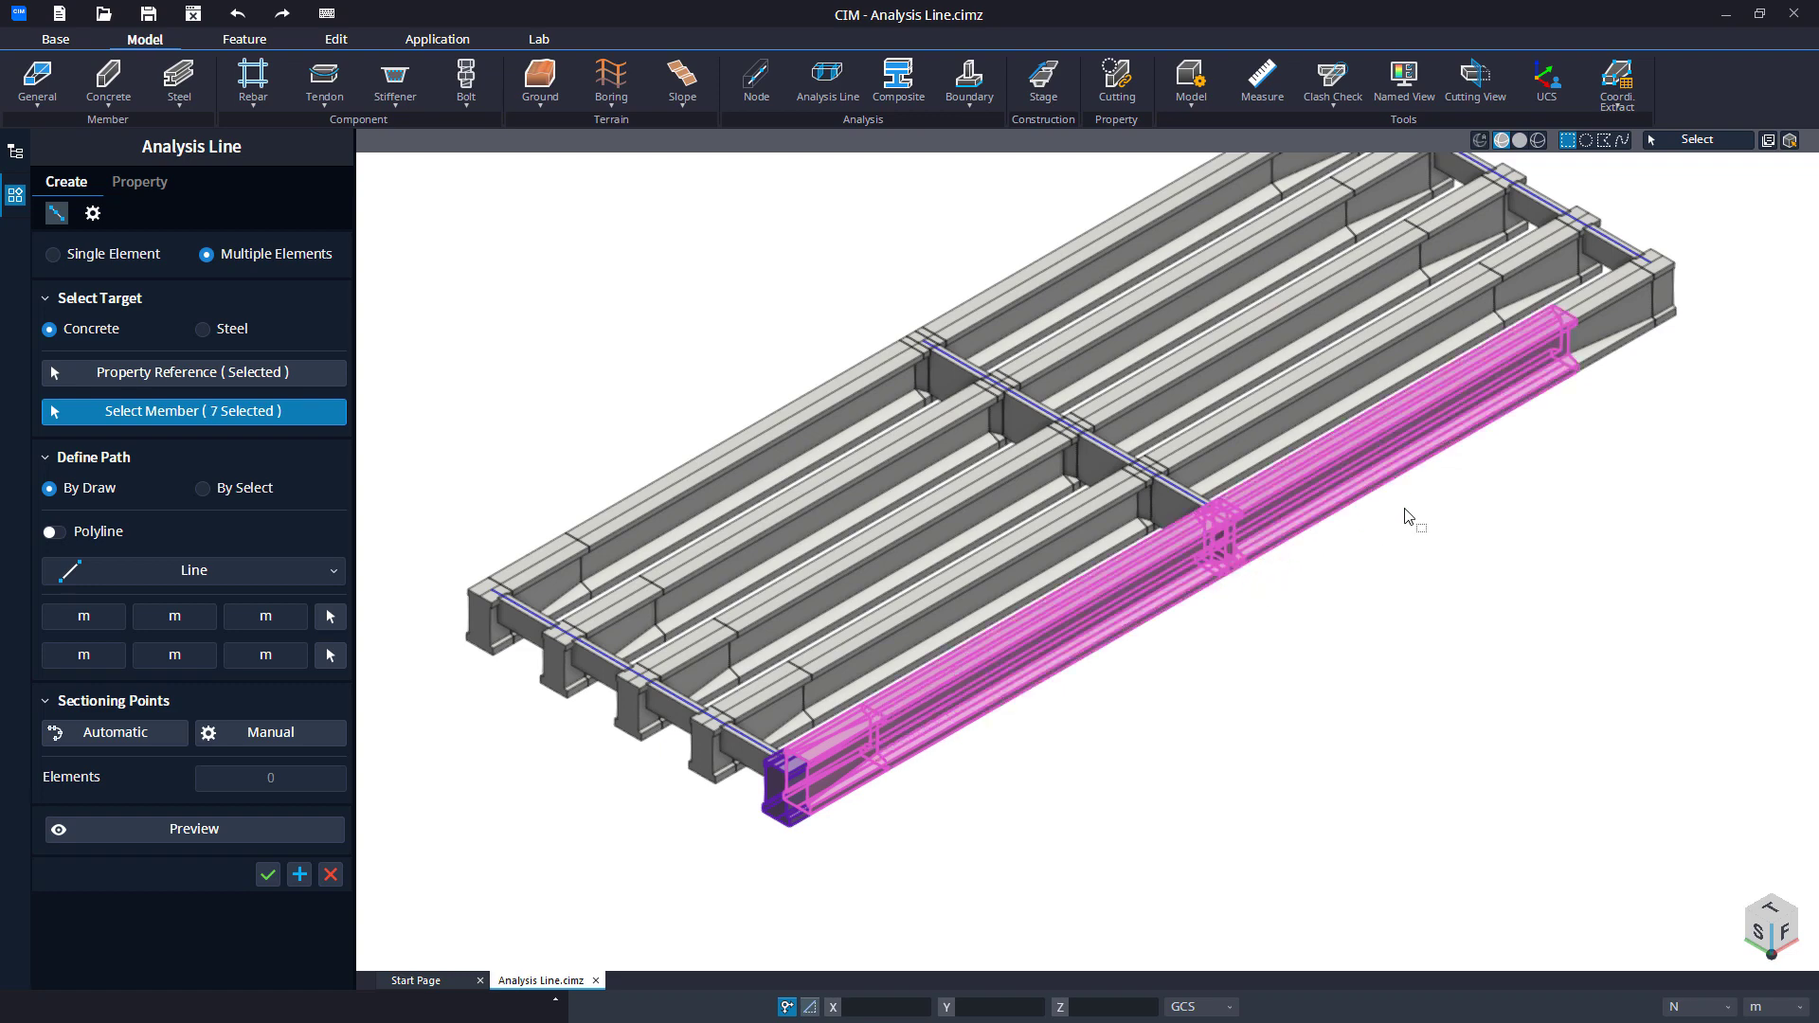
pyautogui.click(1651, 333)
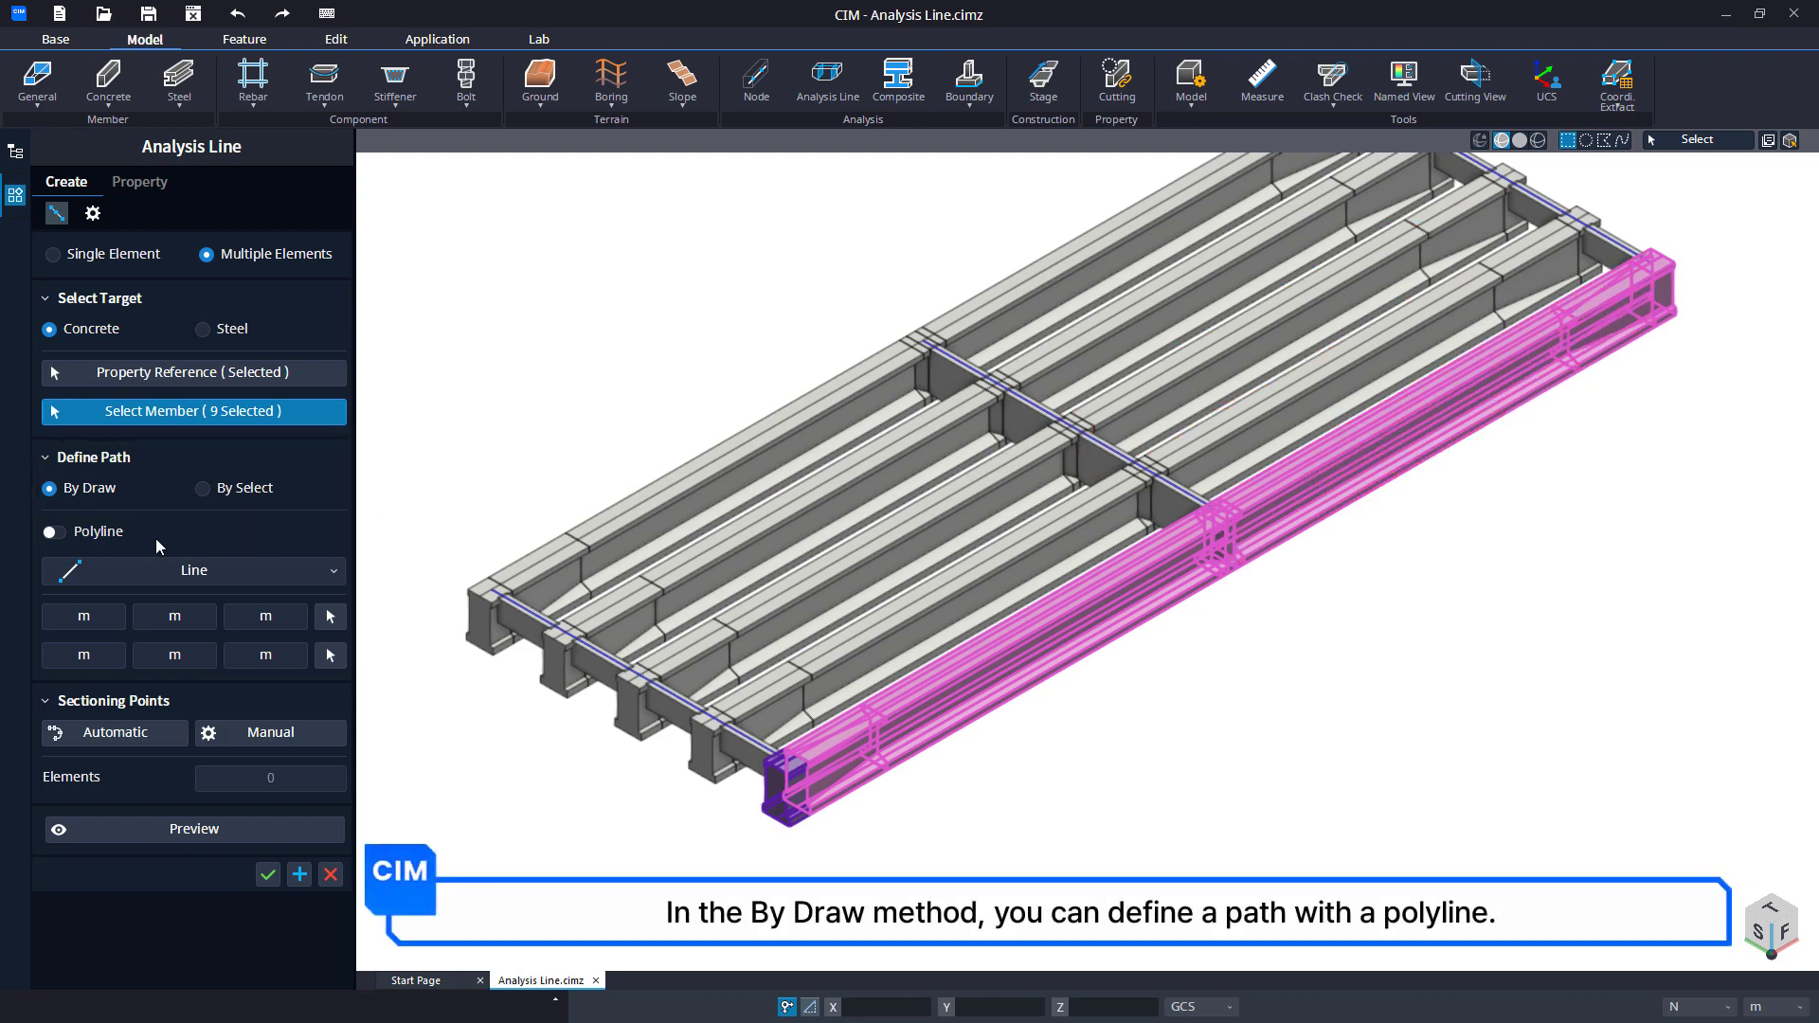
# Define the path By Select with Edge Auto-Tracking, picking the top centre edge at the outer girder's end.
pyautogui.click(57, 532)
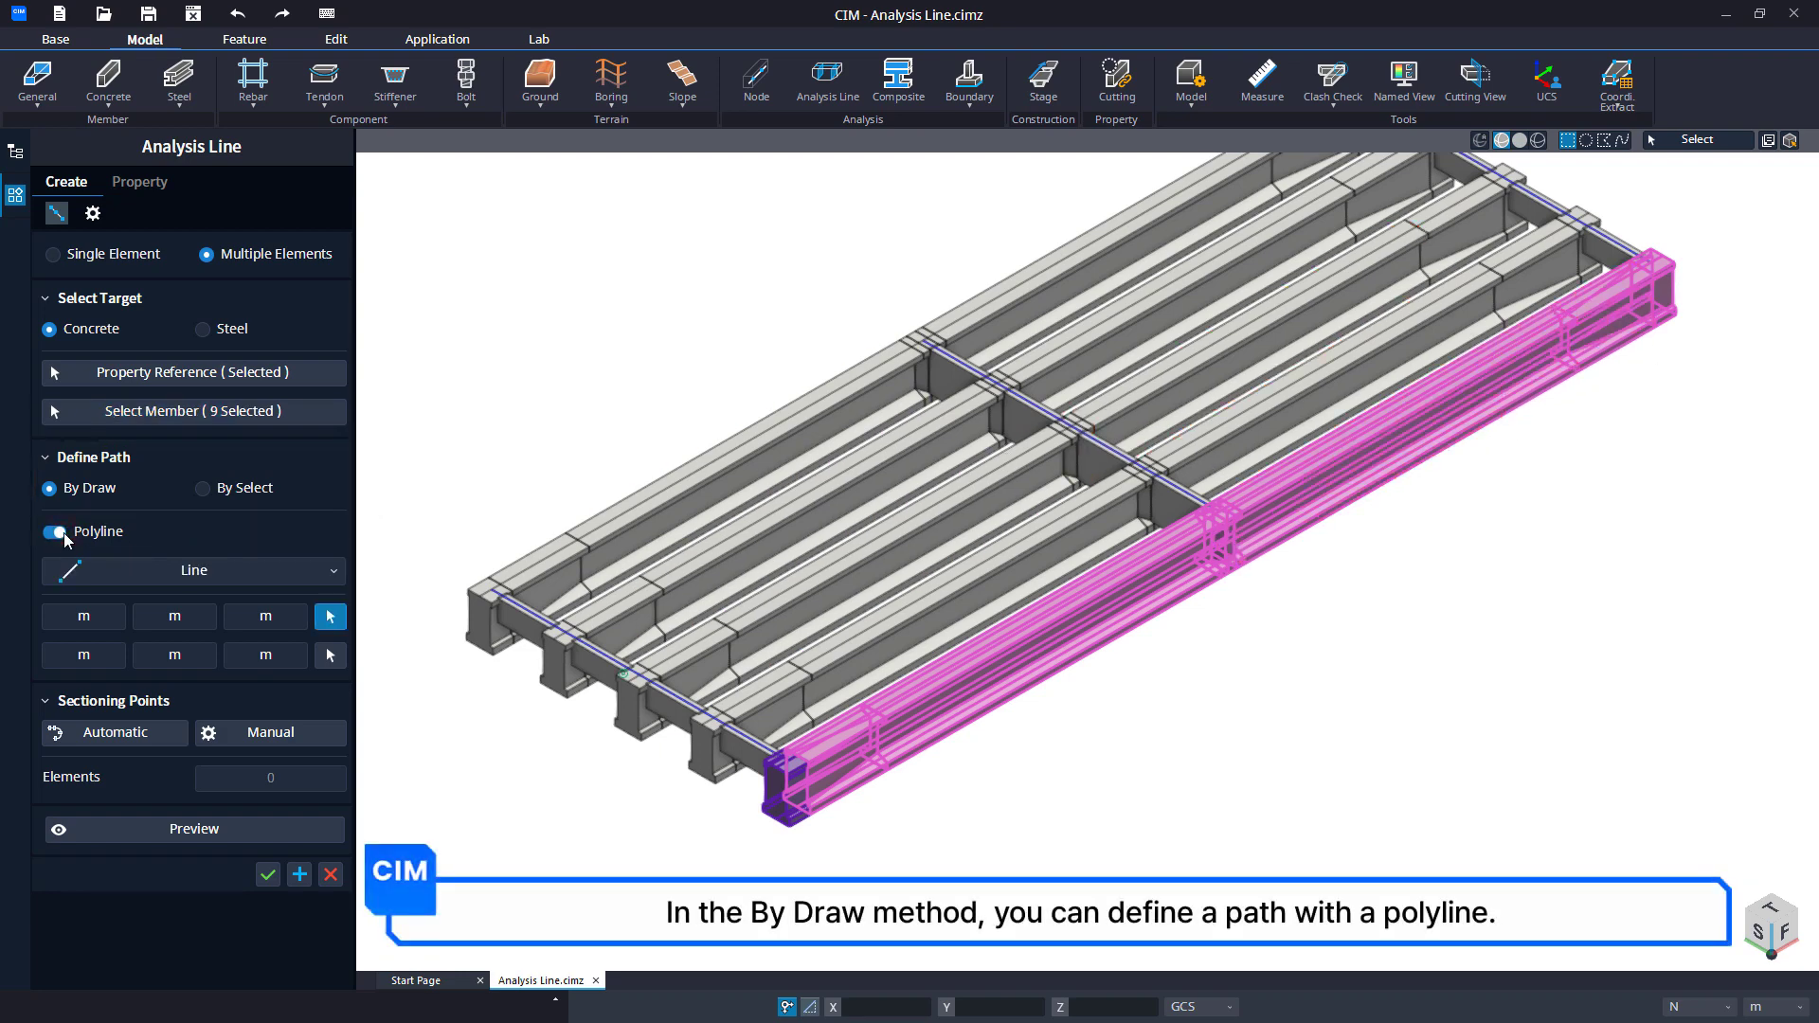
pyautogui.click(204, 488)
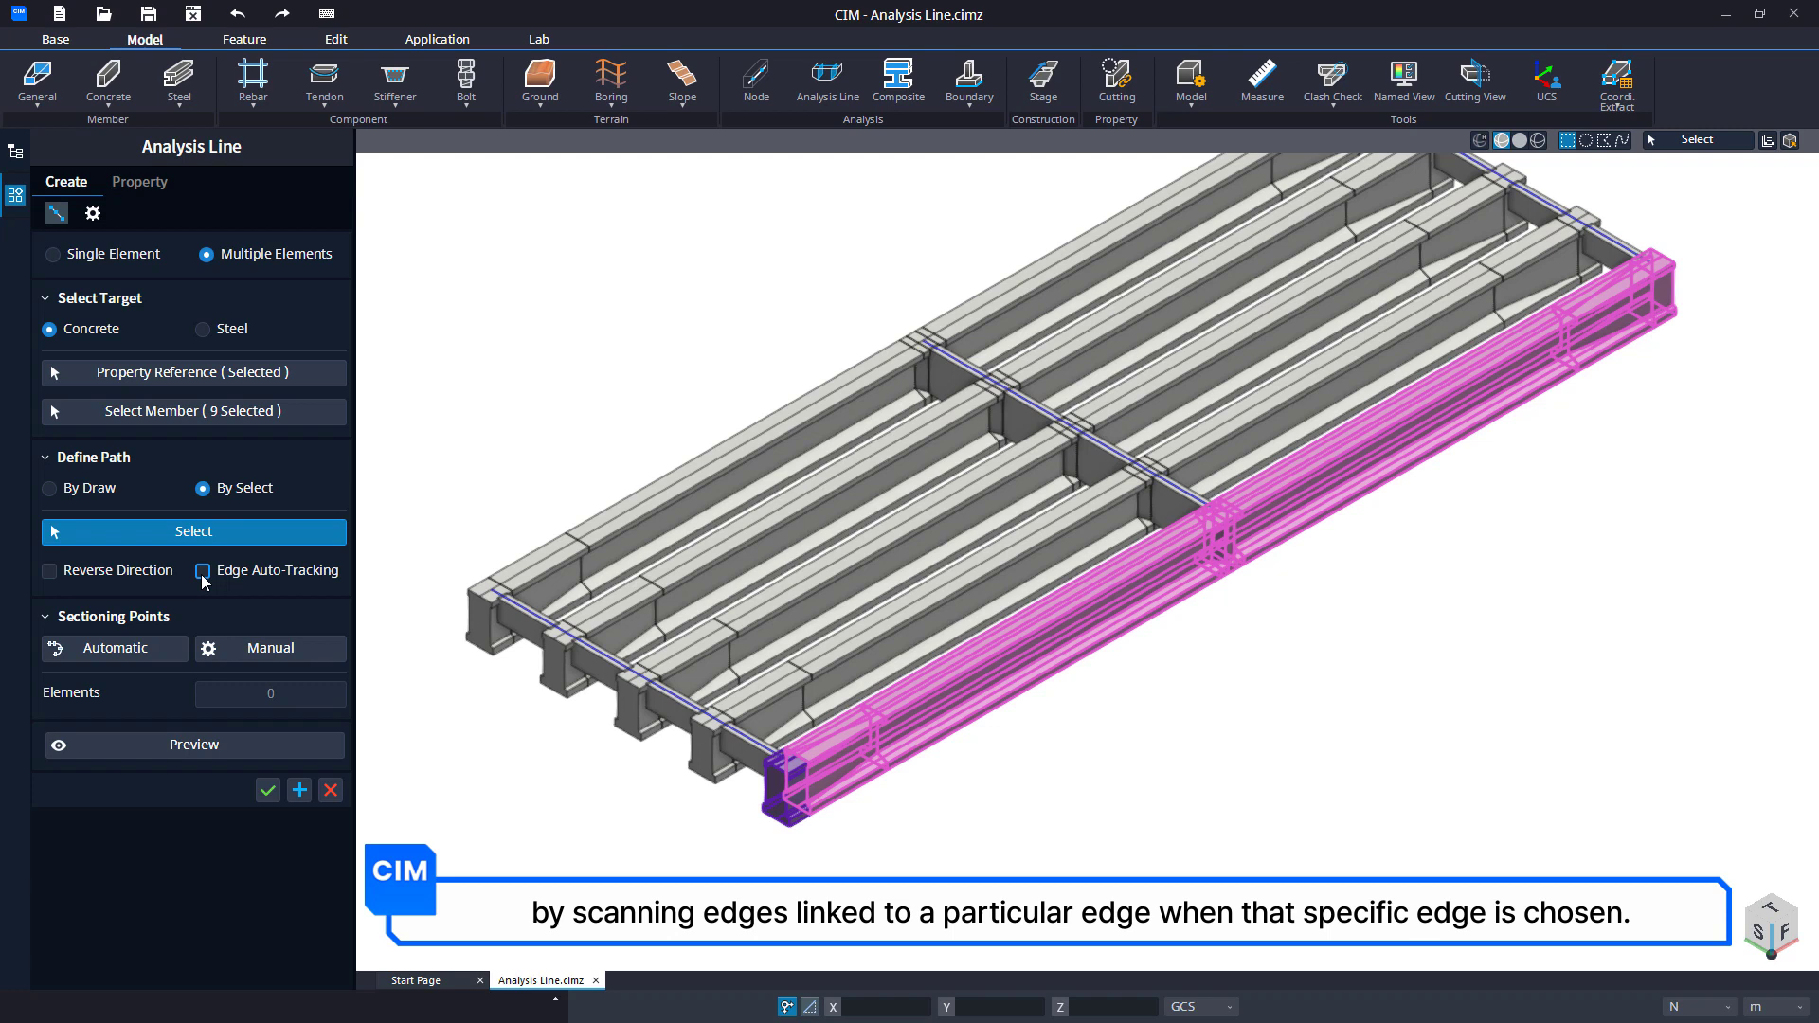
pyautogui.scroll(3, 819, 837)
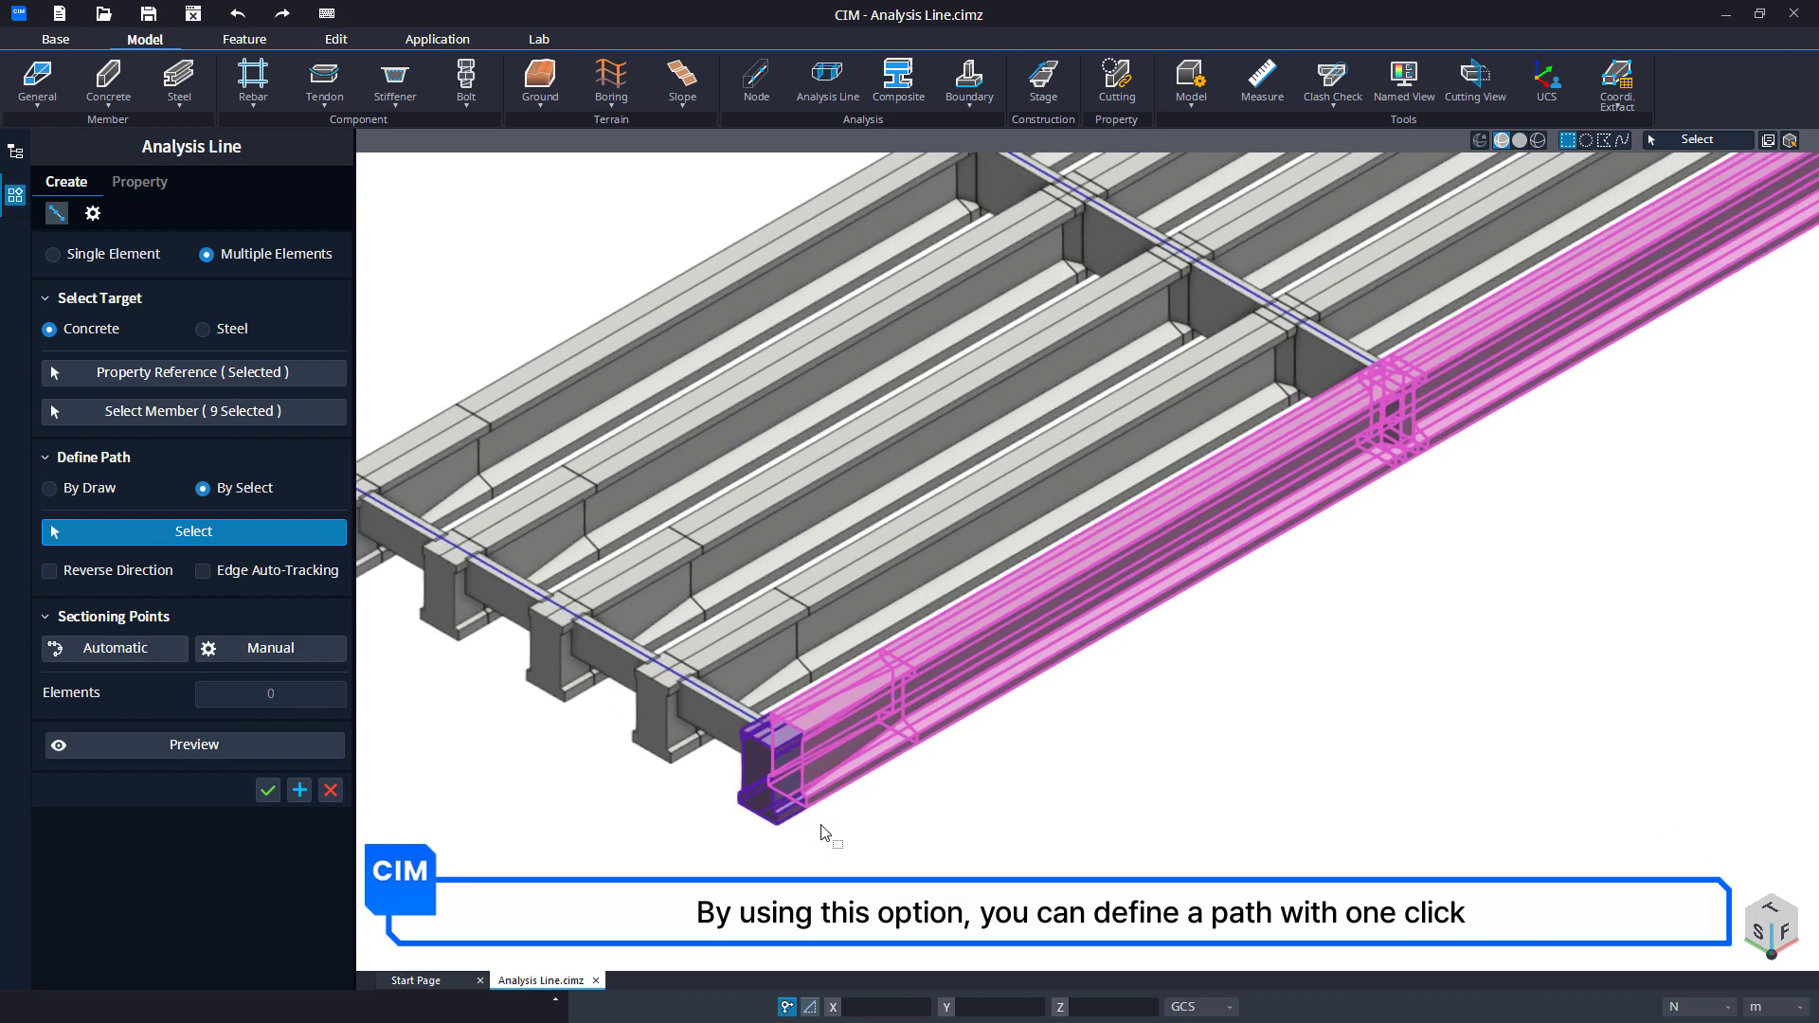
pyautogui.scroll(3, 821, 833)
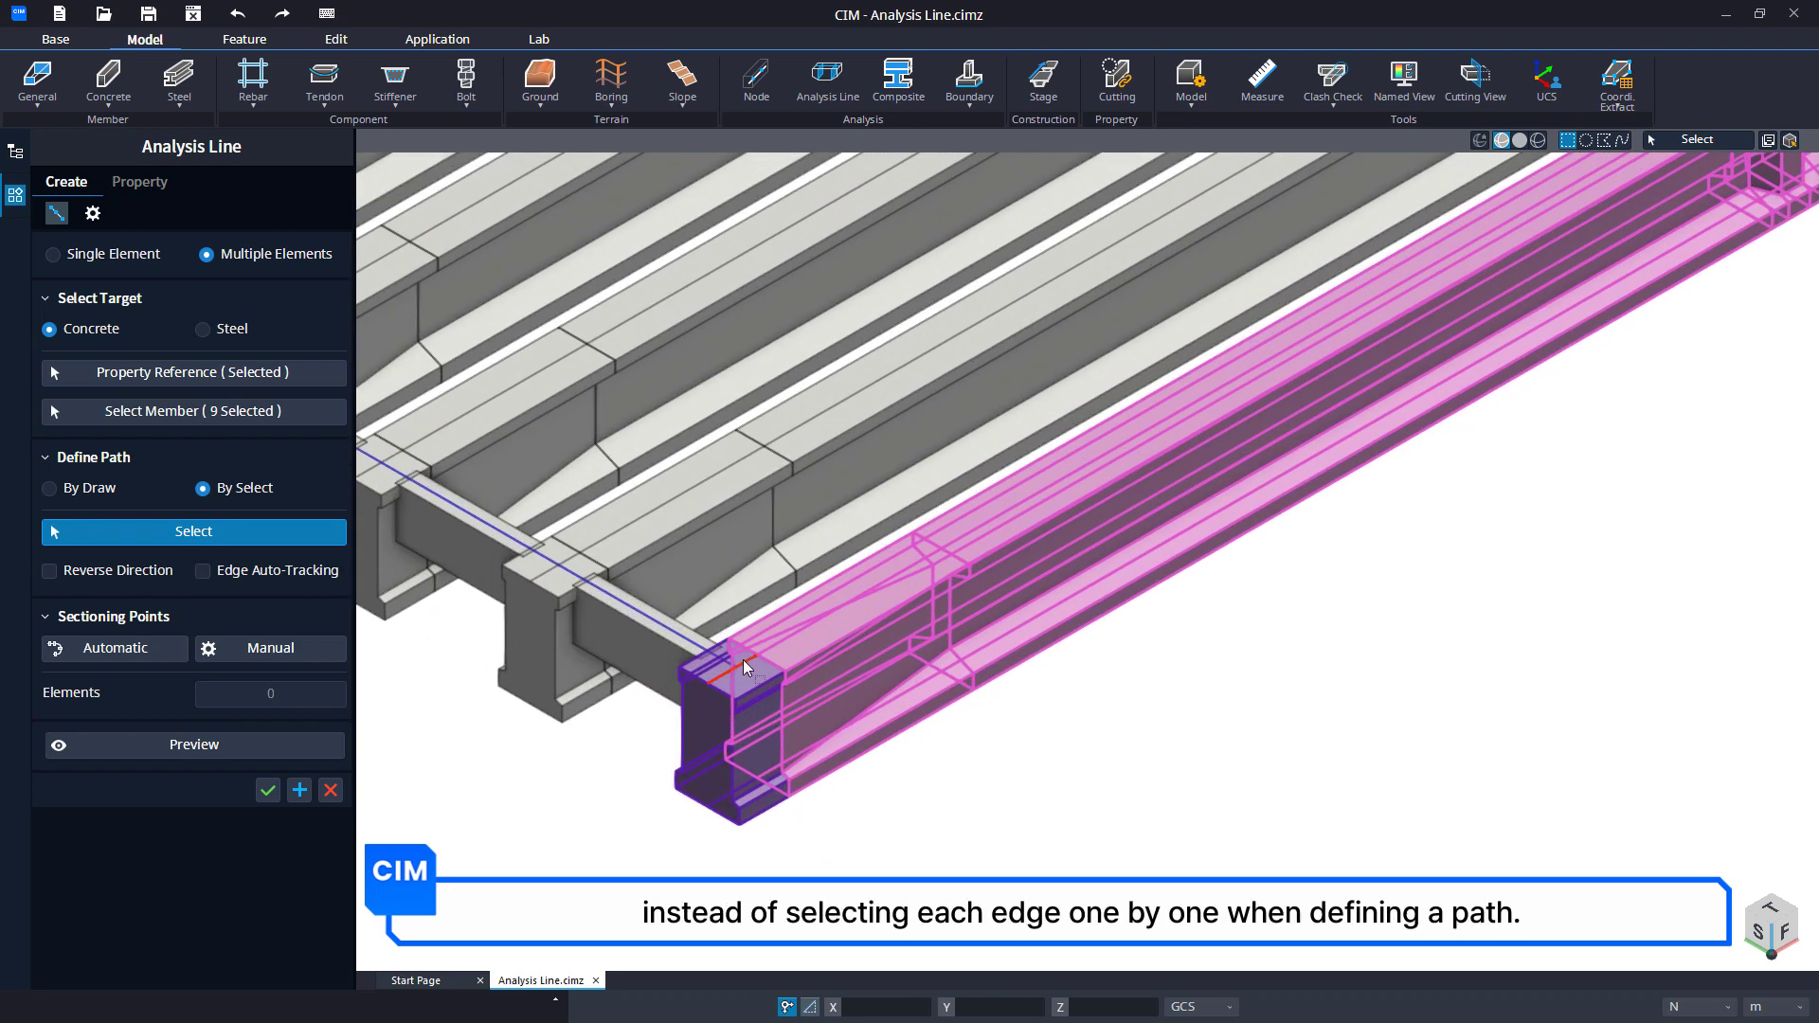
pyautogui.click(746, 667)
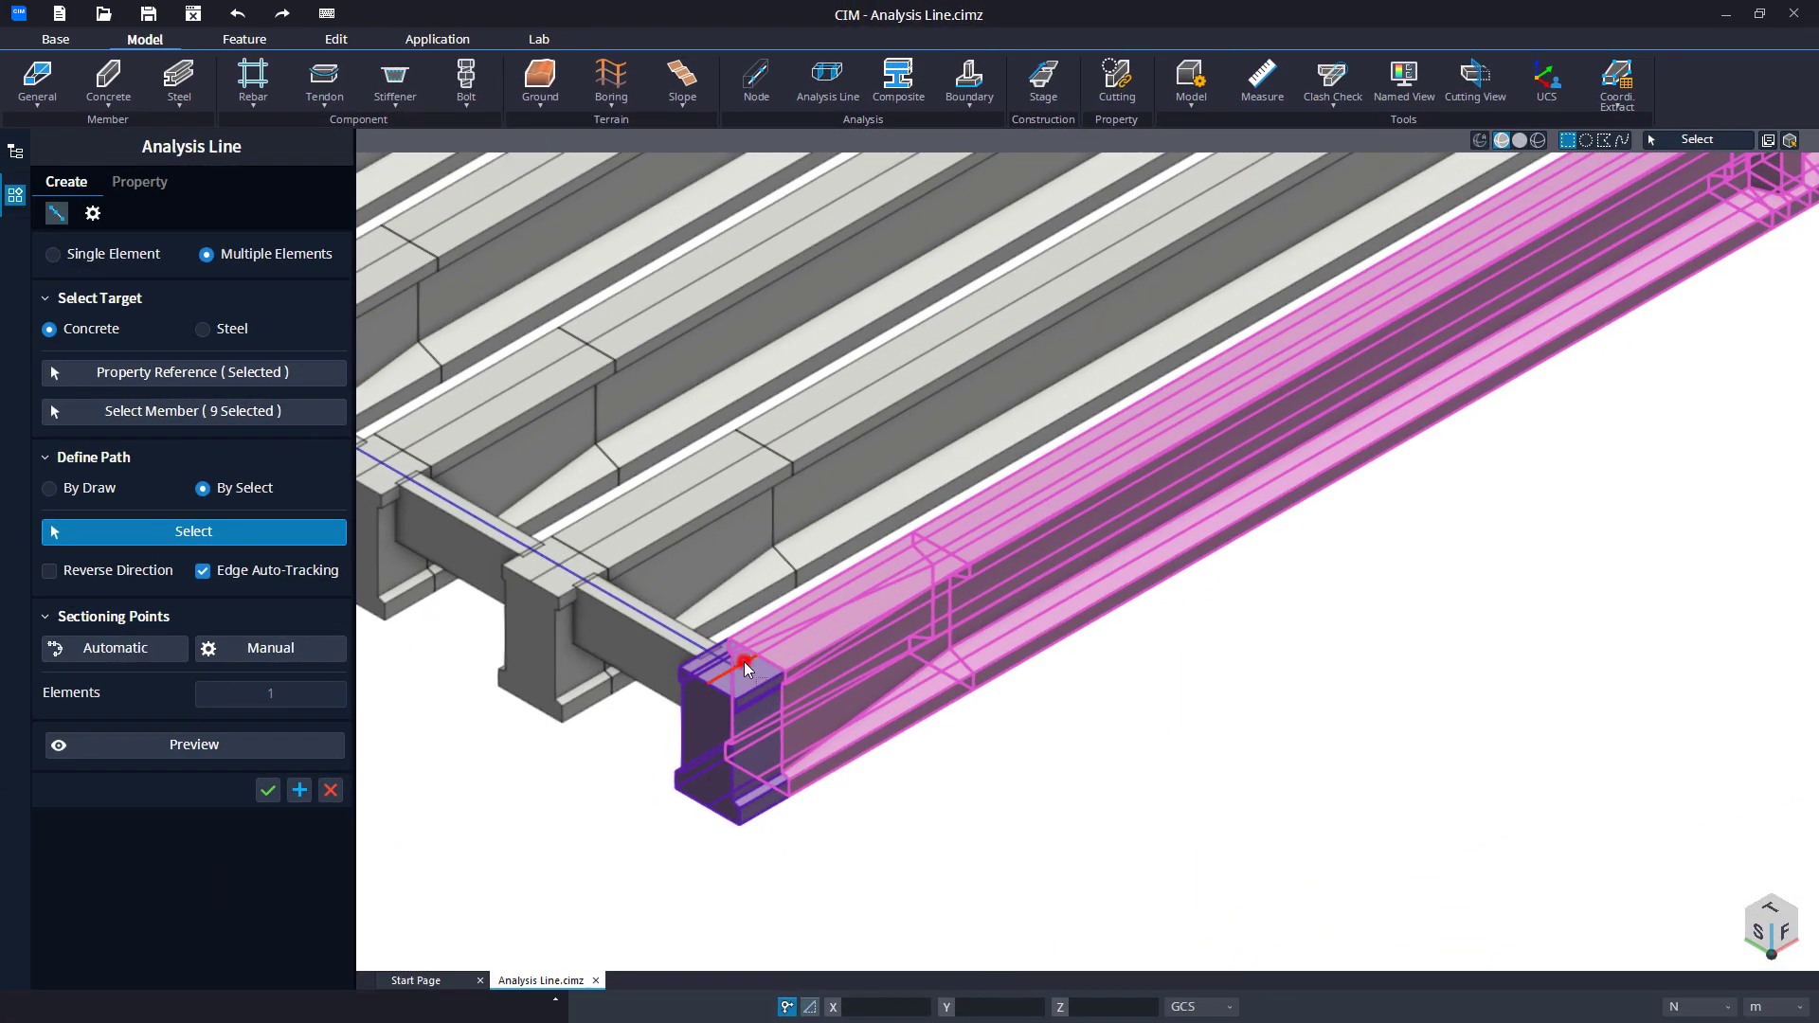
pyautogui.click(746, 667)
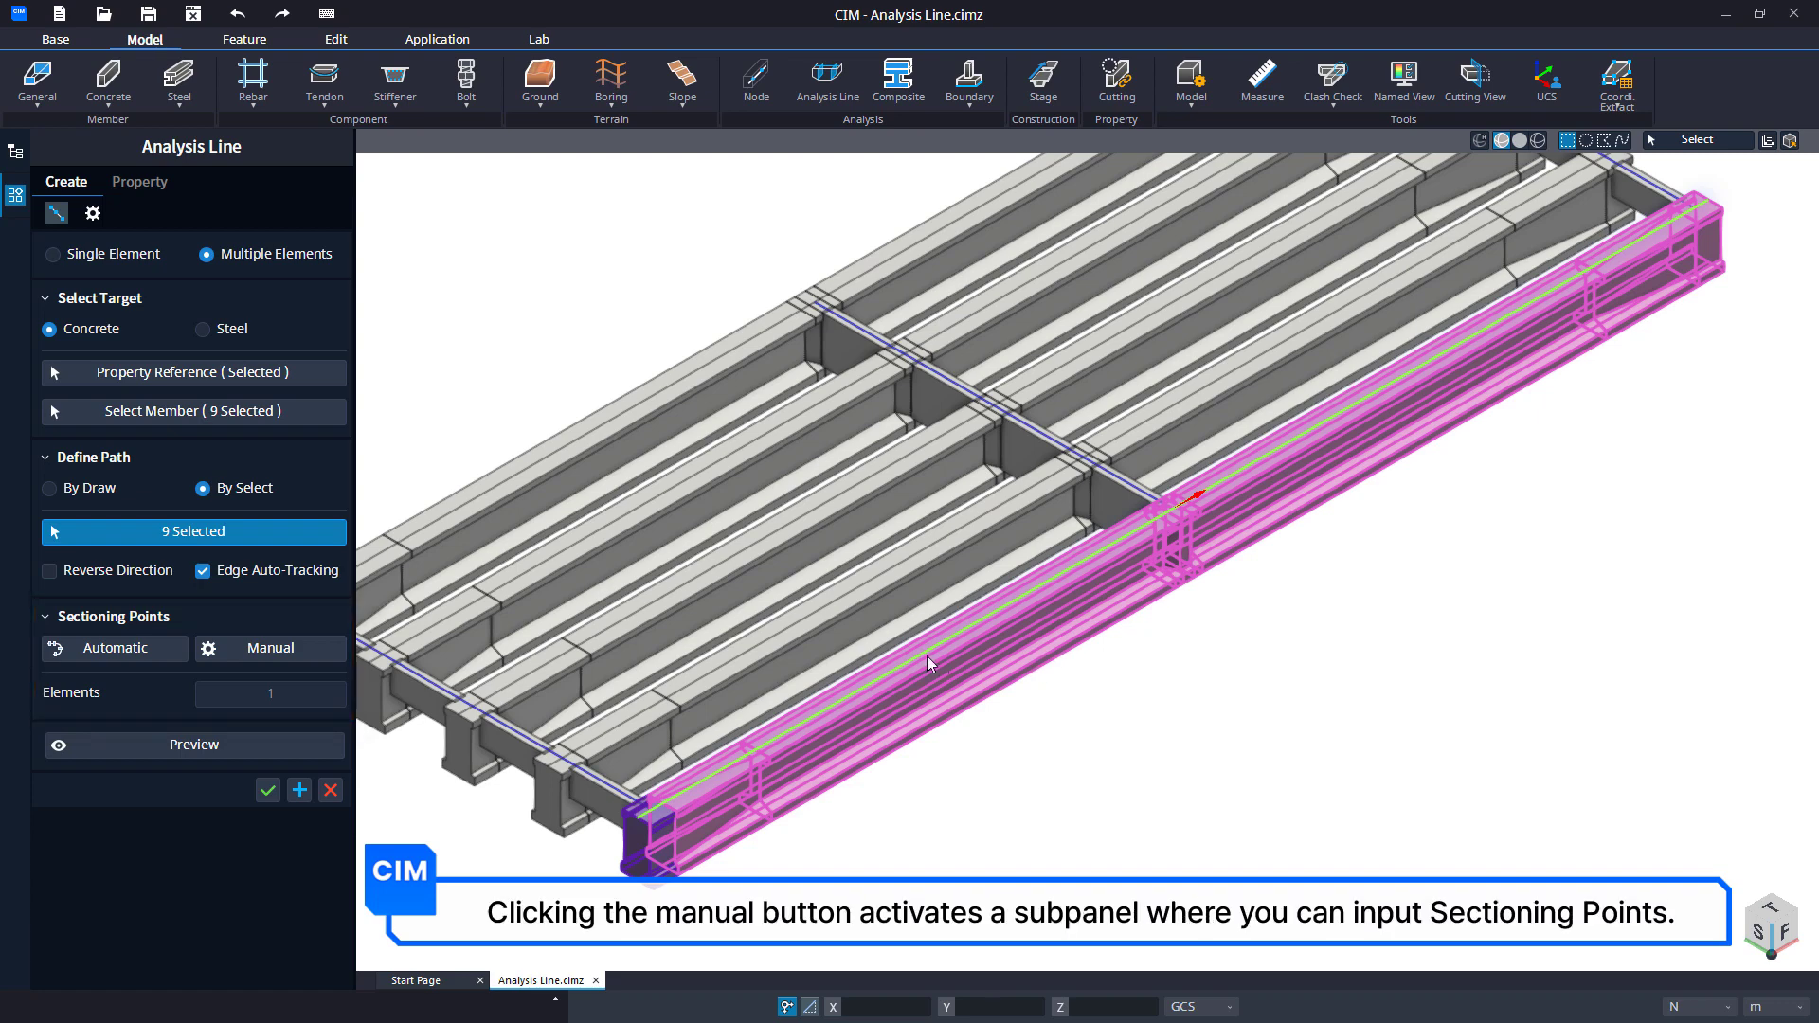
# Add two manual sectioning points with Direct Setting, located at 10 m and 20 m along the girder path.
pyautogui.click(286, 650)
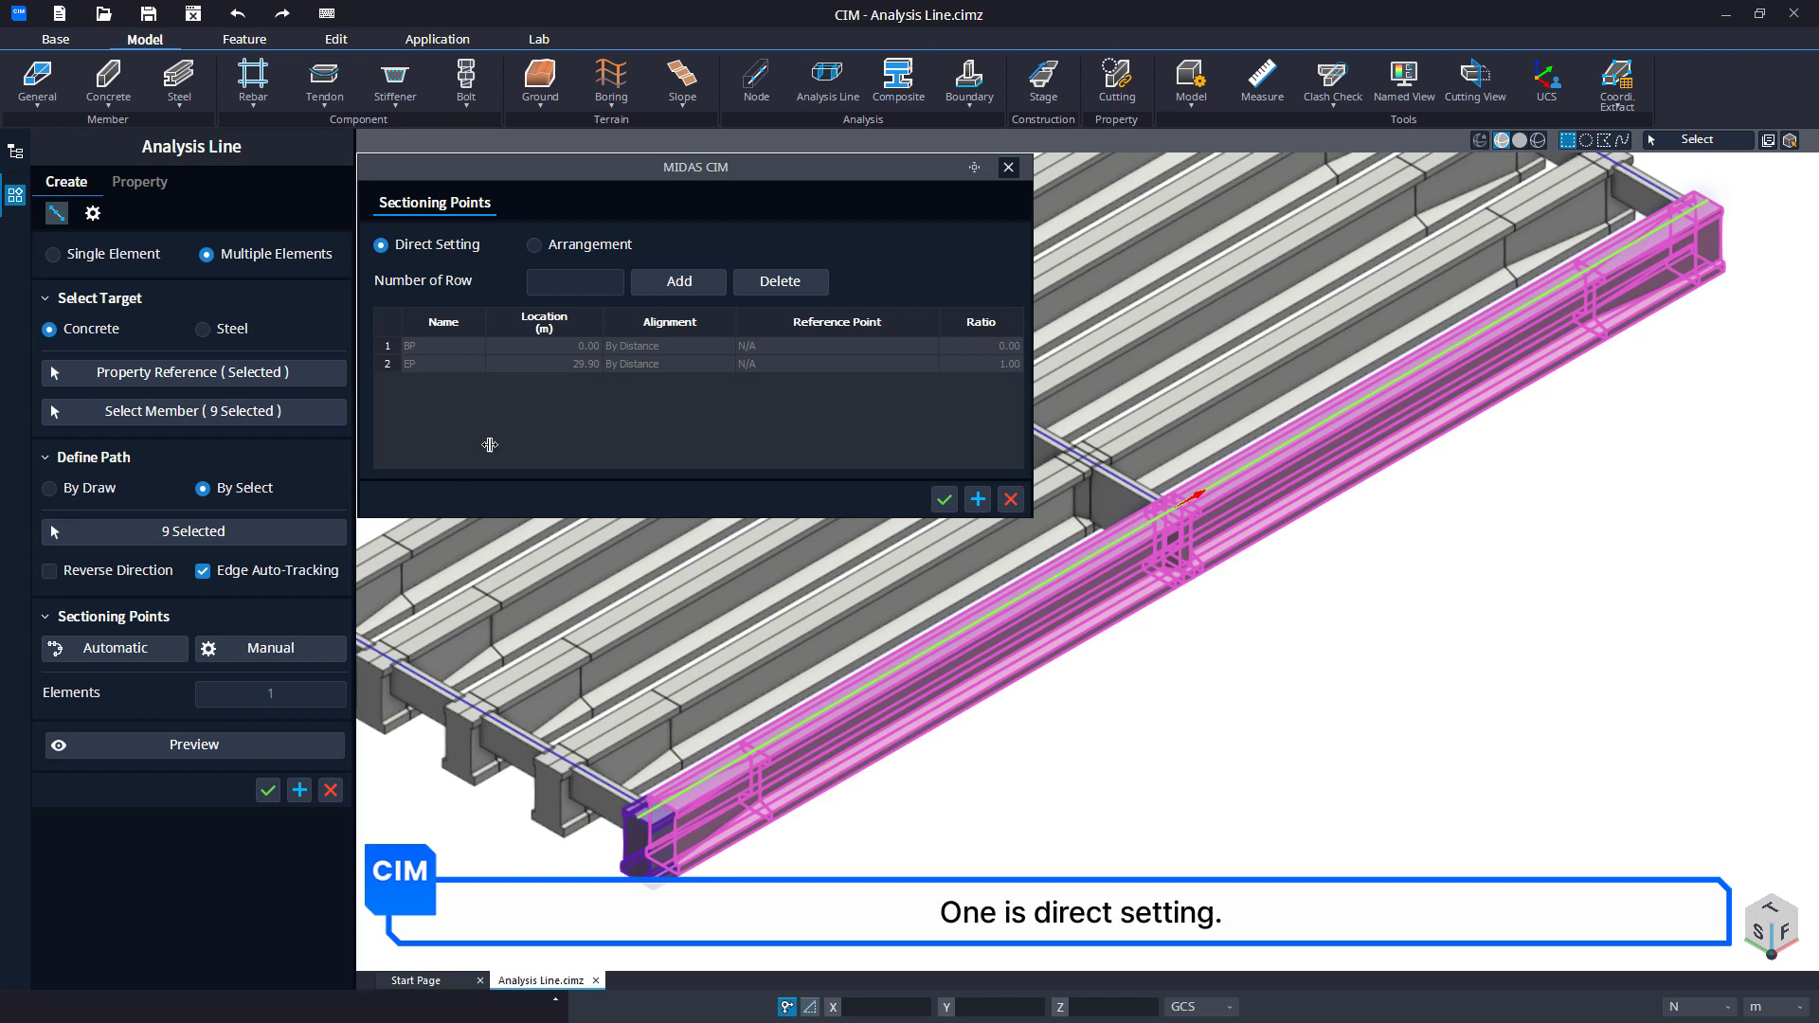
pyautogui.click(589, 287)
pyautogui.write('2')
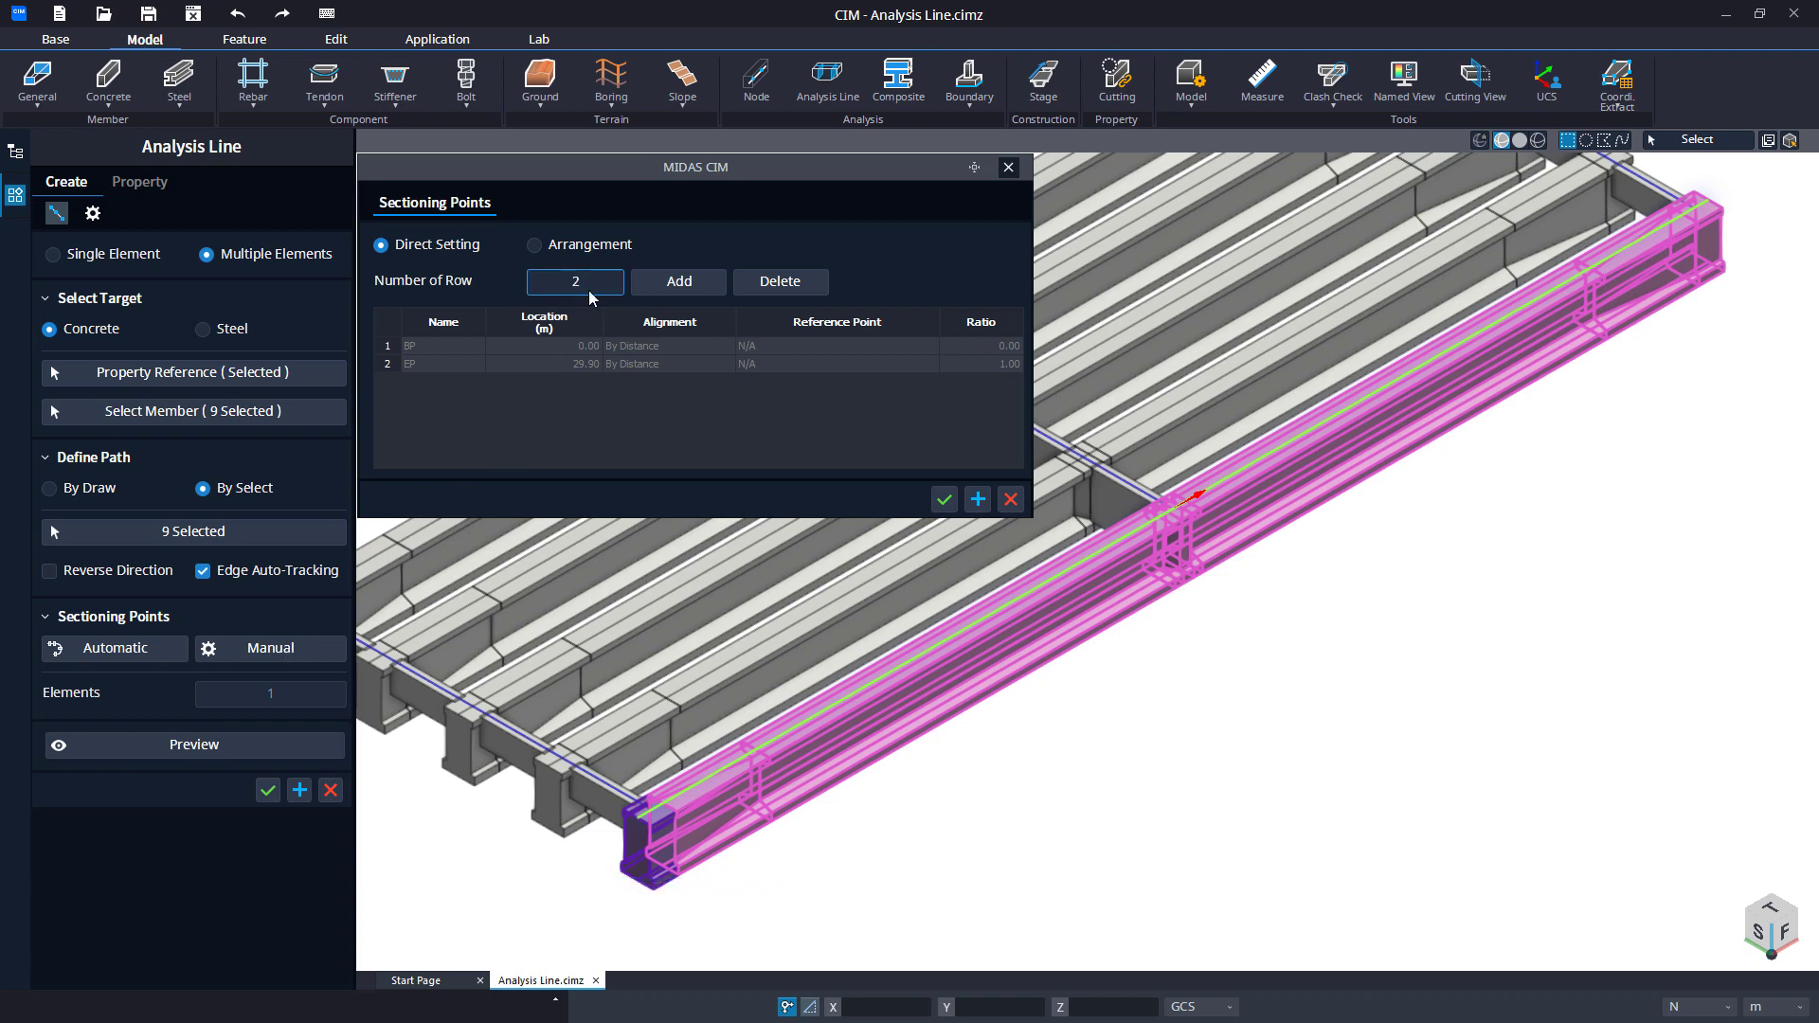
pyautogui.click(650, 284)
pyautogui.click(581, 364)
pyautogui.write('10')
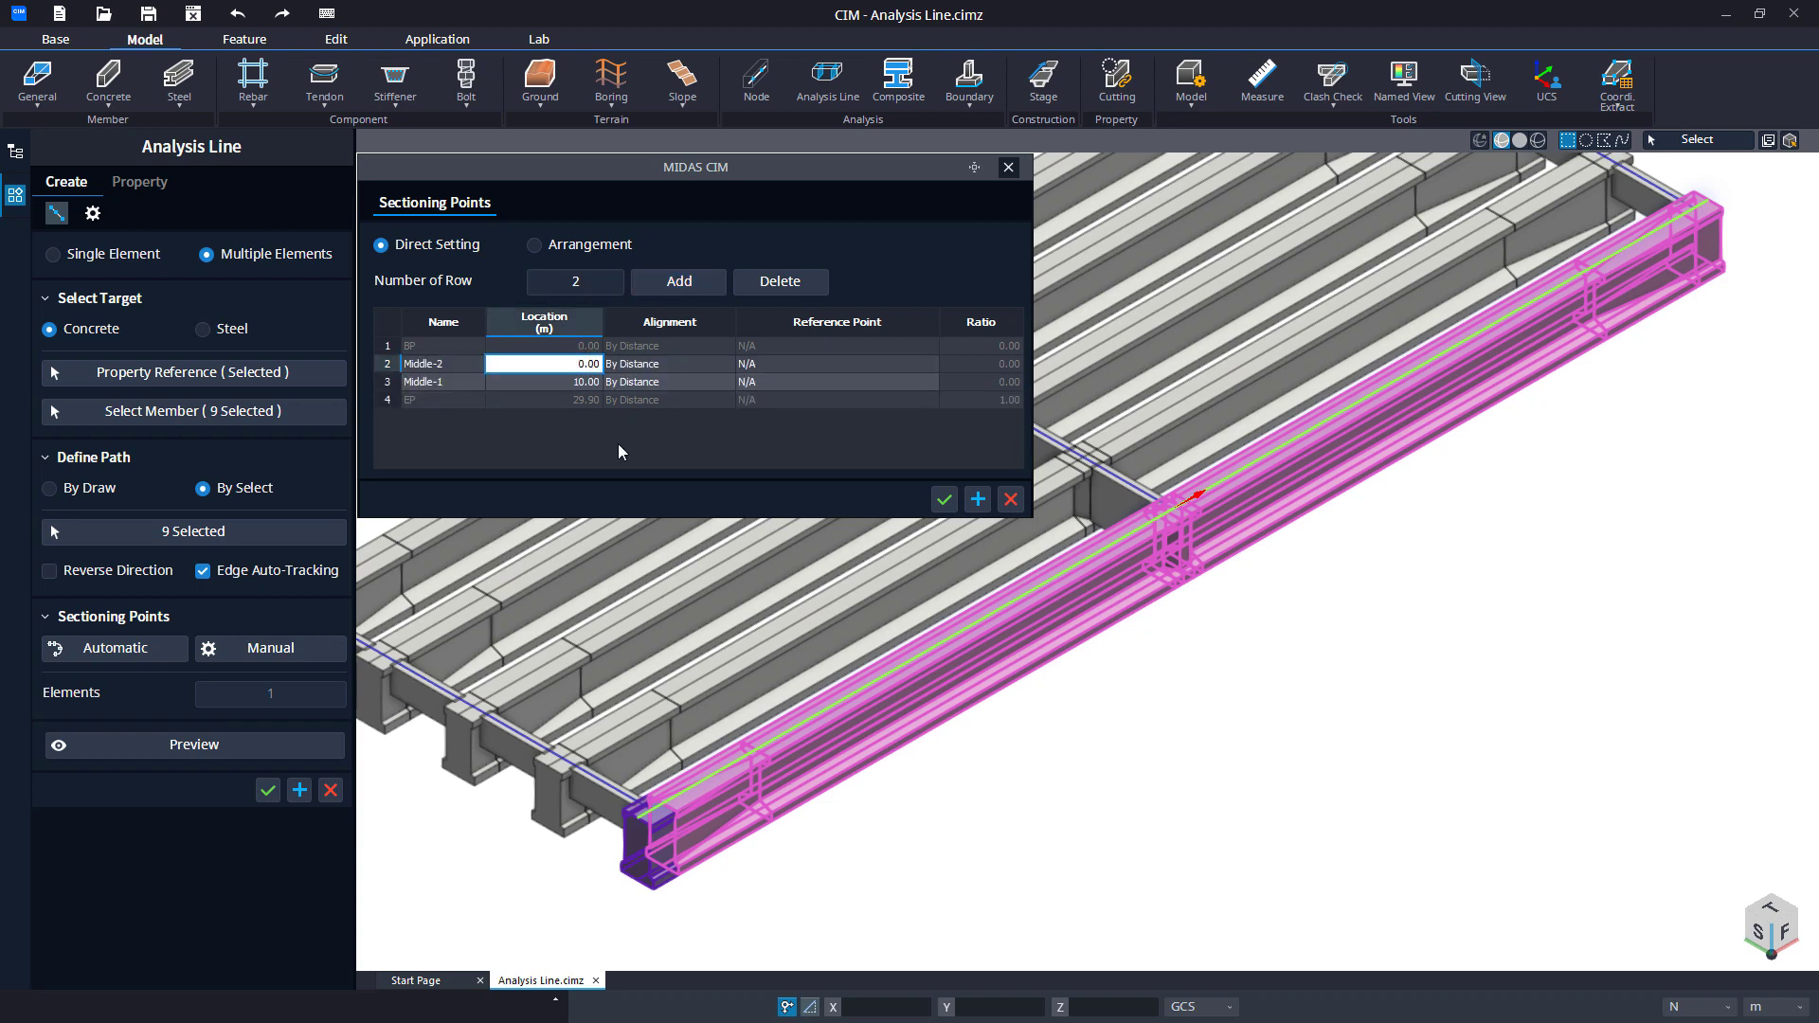
pyautogui.press('Return')
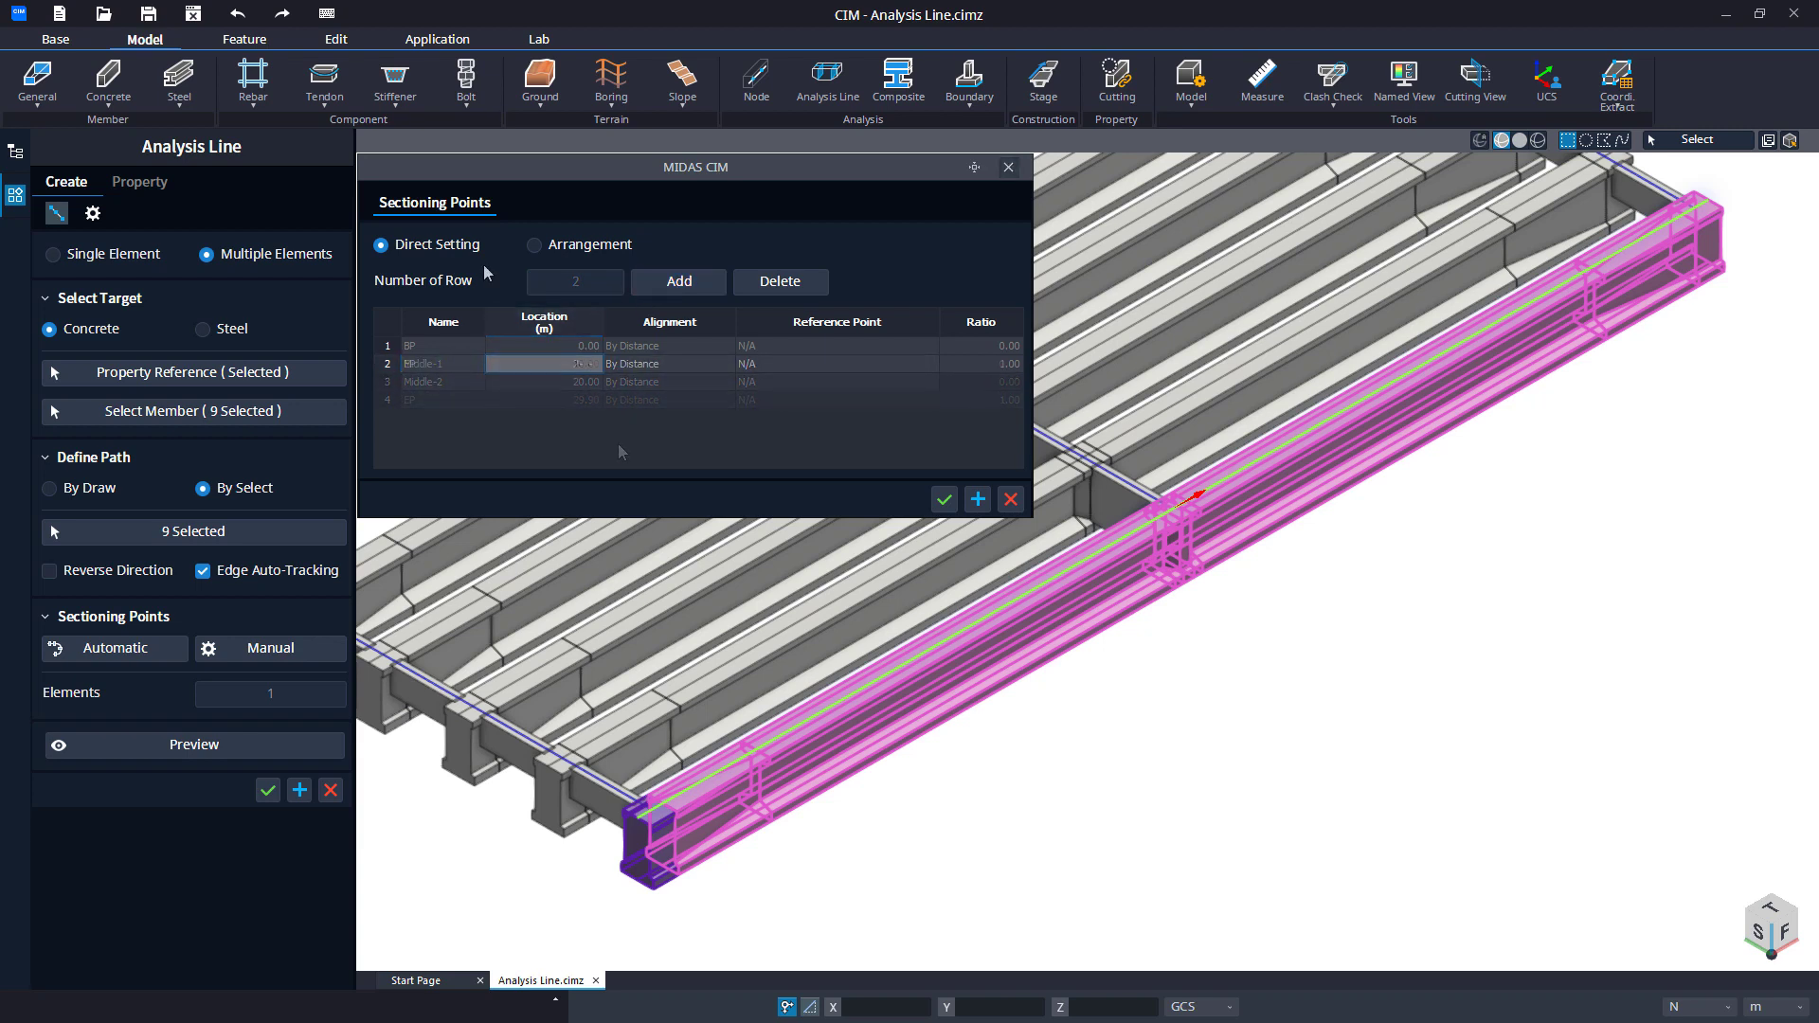
# Try arranging the girder's sectioning points by Pattern Spacing at 3 m intervals along the path.
pyautogui.click(535, 246)
pyautogui.click(528, 316)
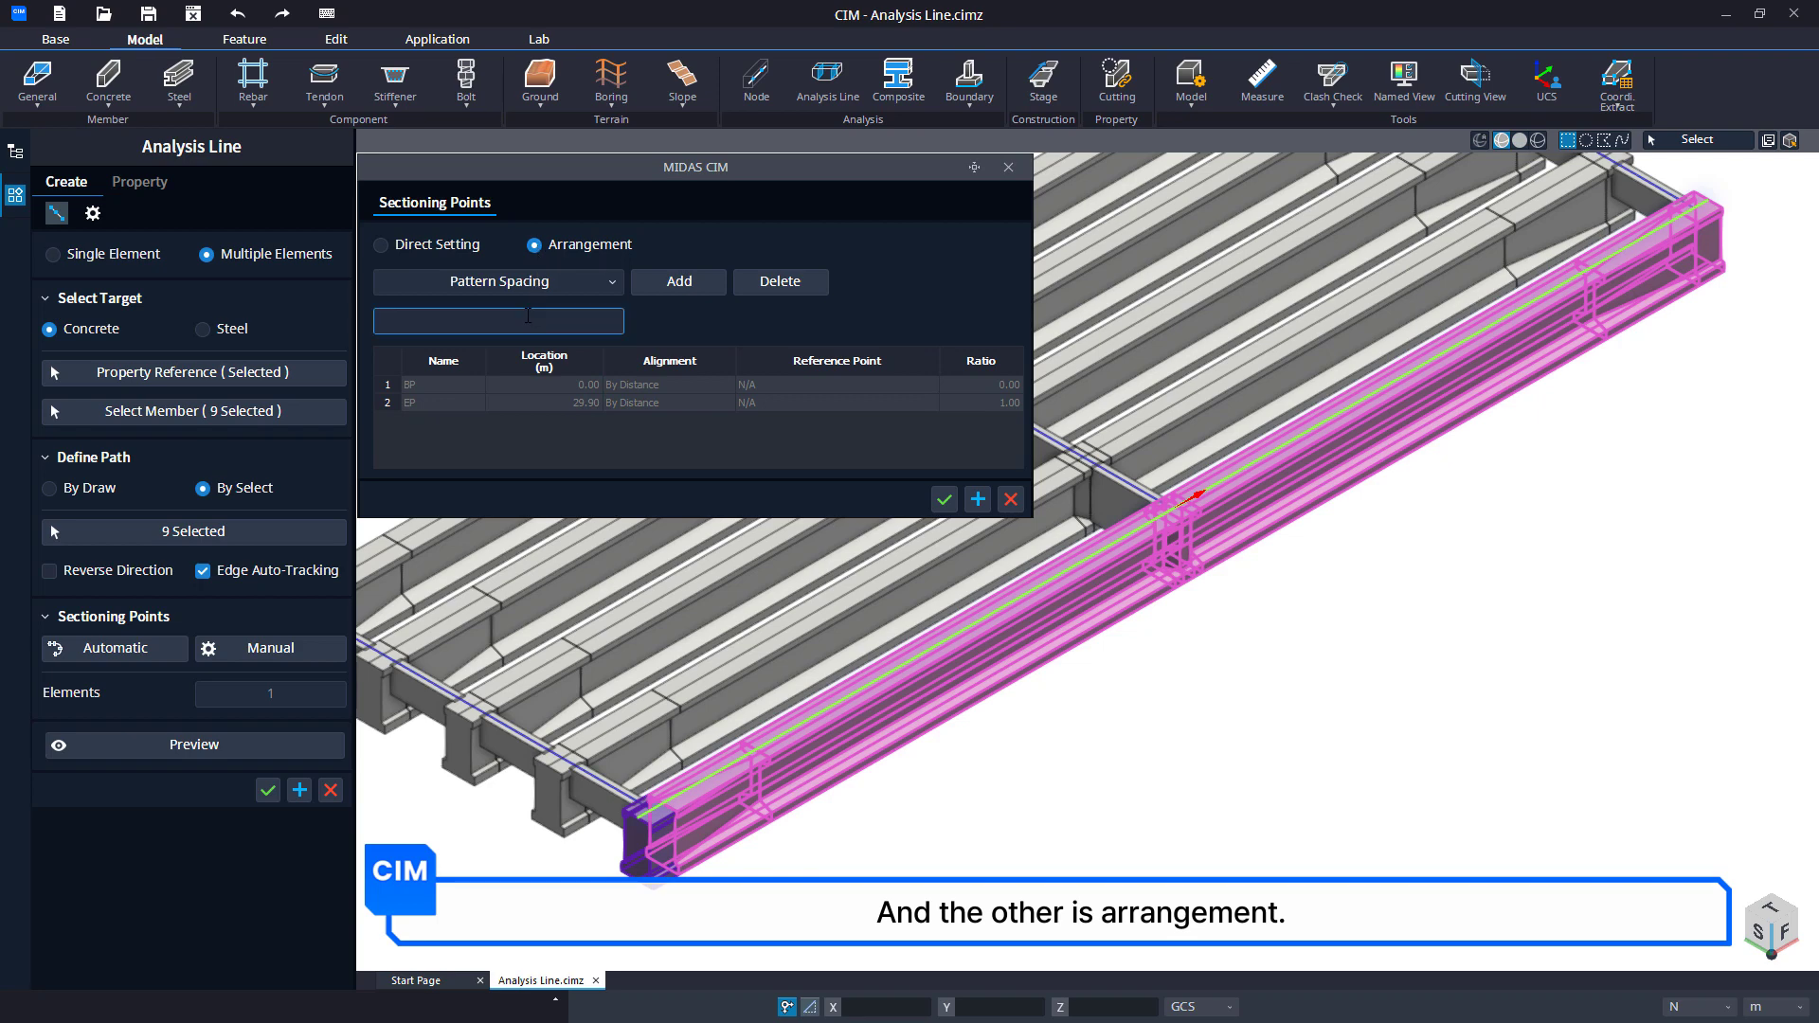
pyautogui.write('3.')
pyautogui.click(671, 280)
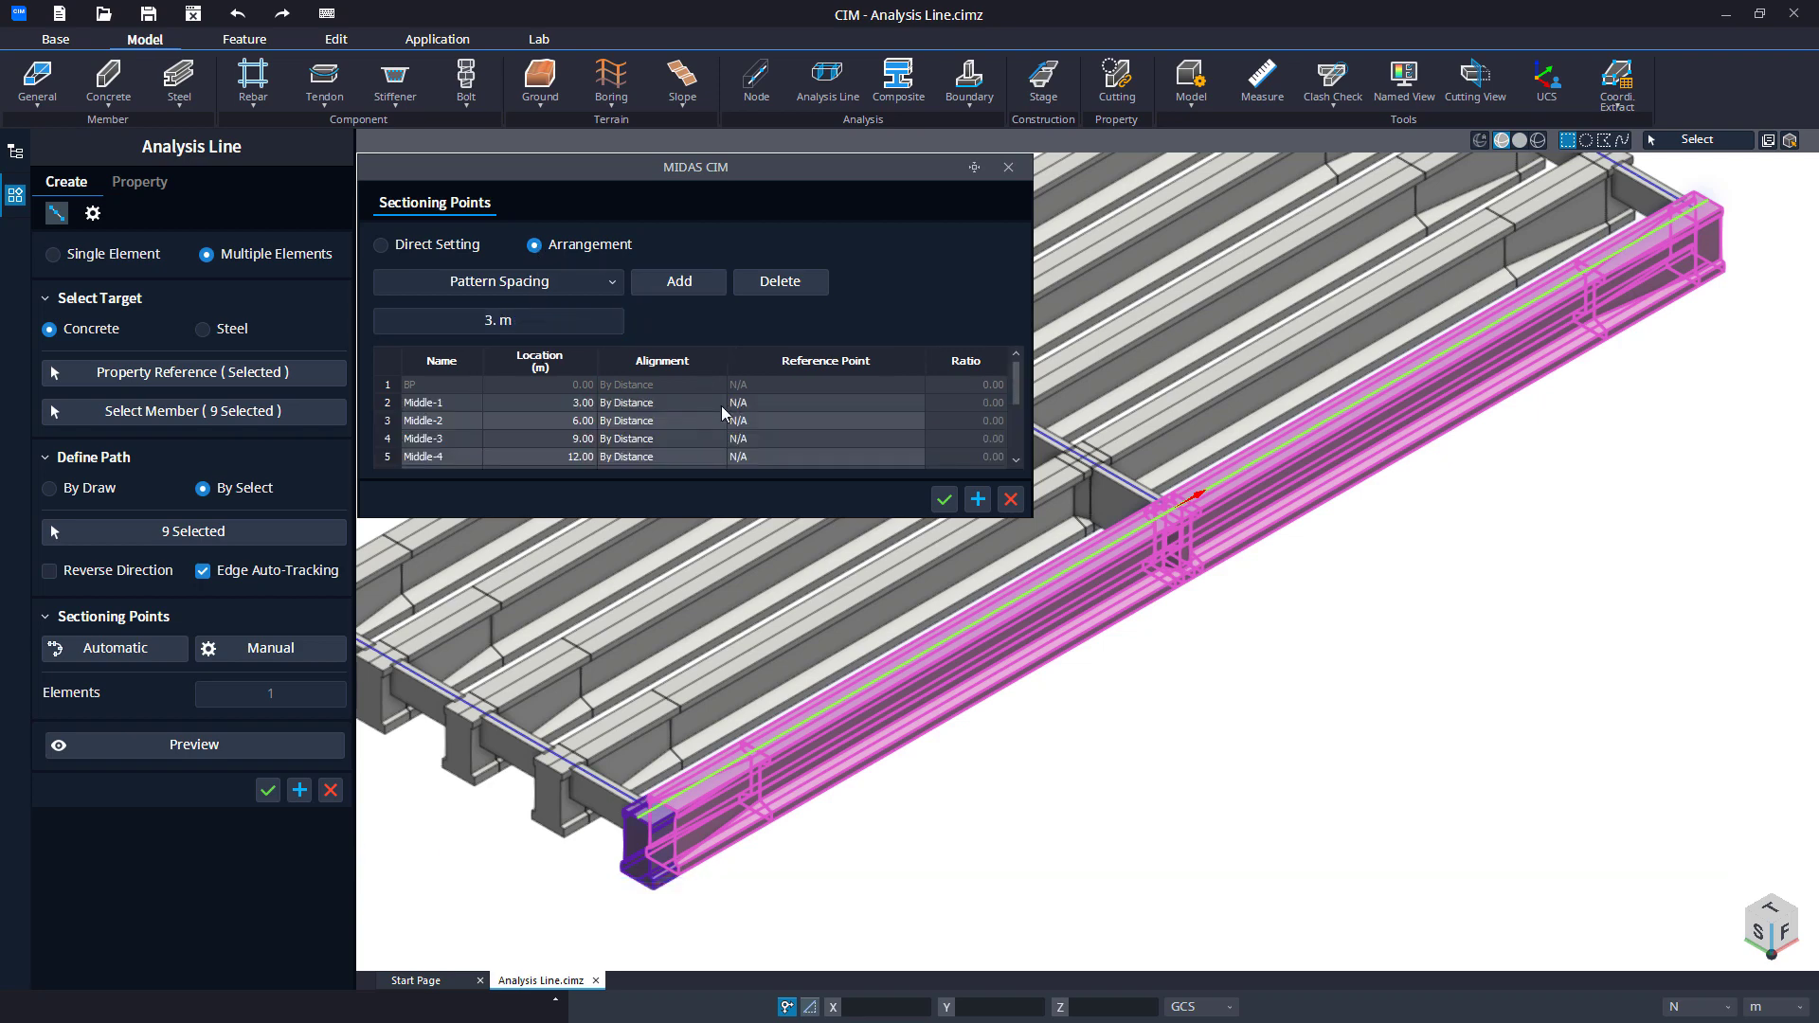
pyautogui.scroll(-2, 722, 414)
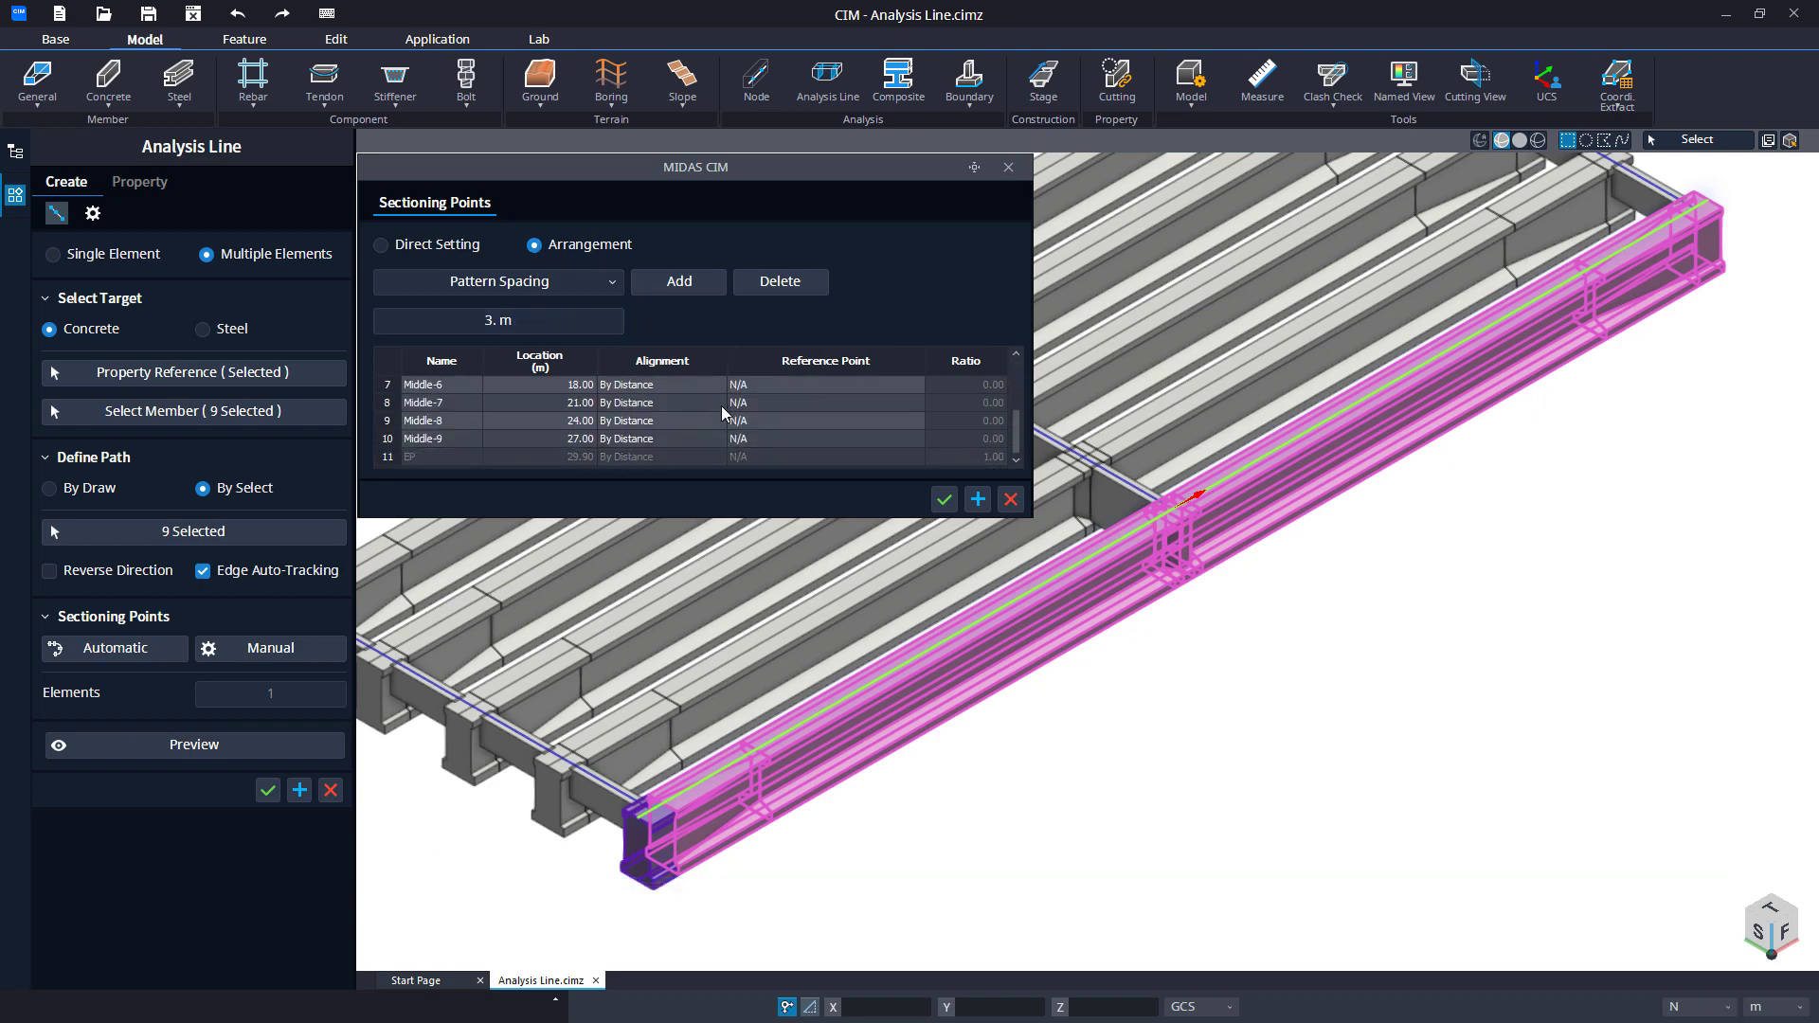
pyautogui.click(1011, 500)
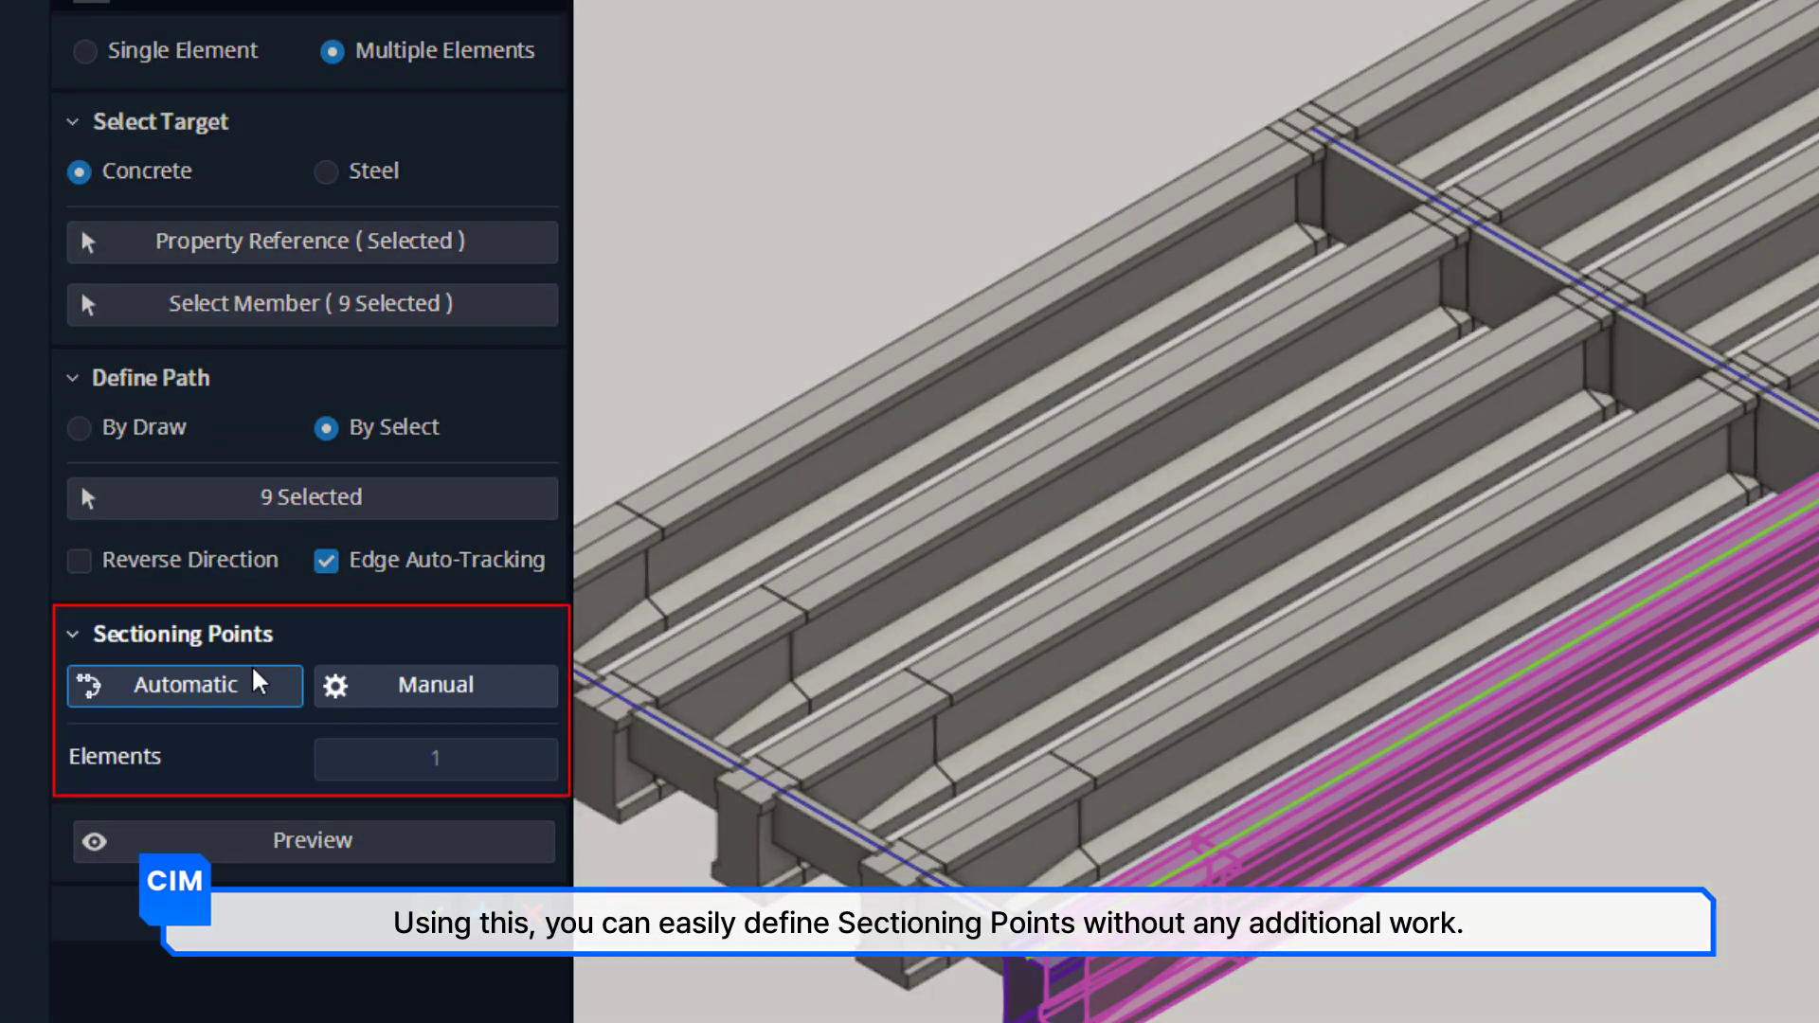
# Generate the girder's sectioning points automatically and review their locations in the Sectioning Points table.
pyautogui.click(258, 680)
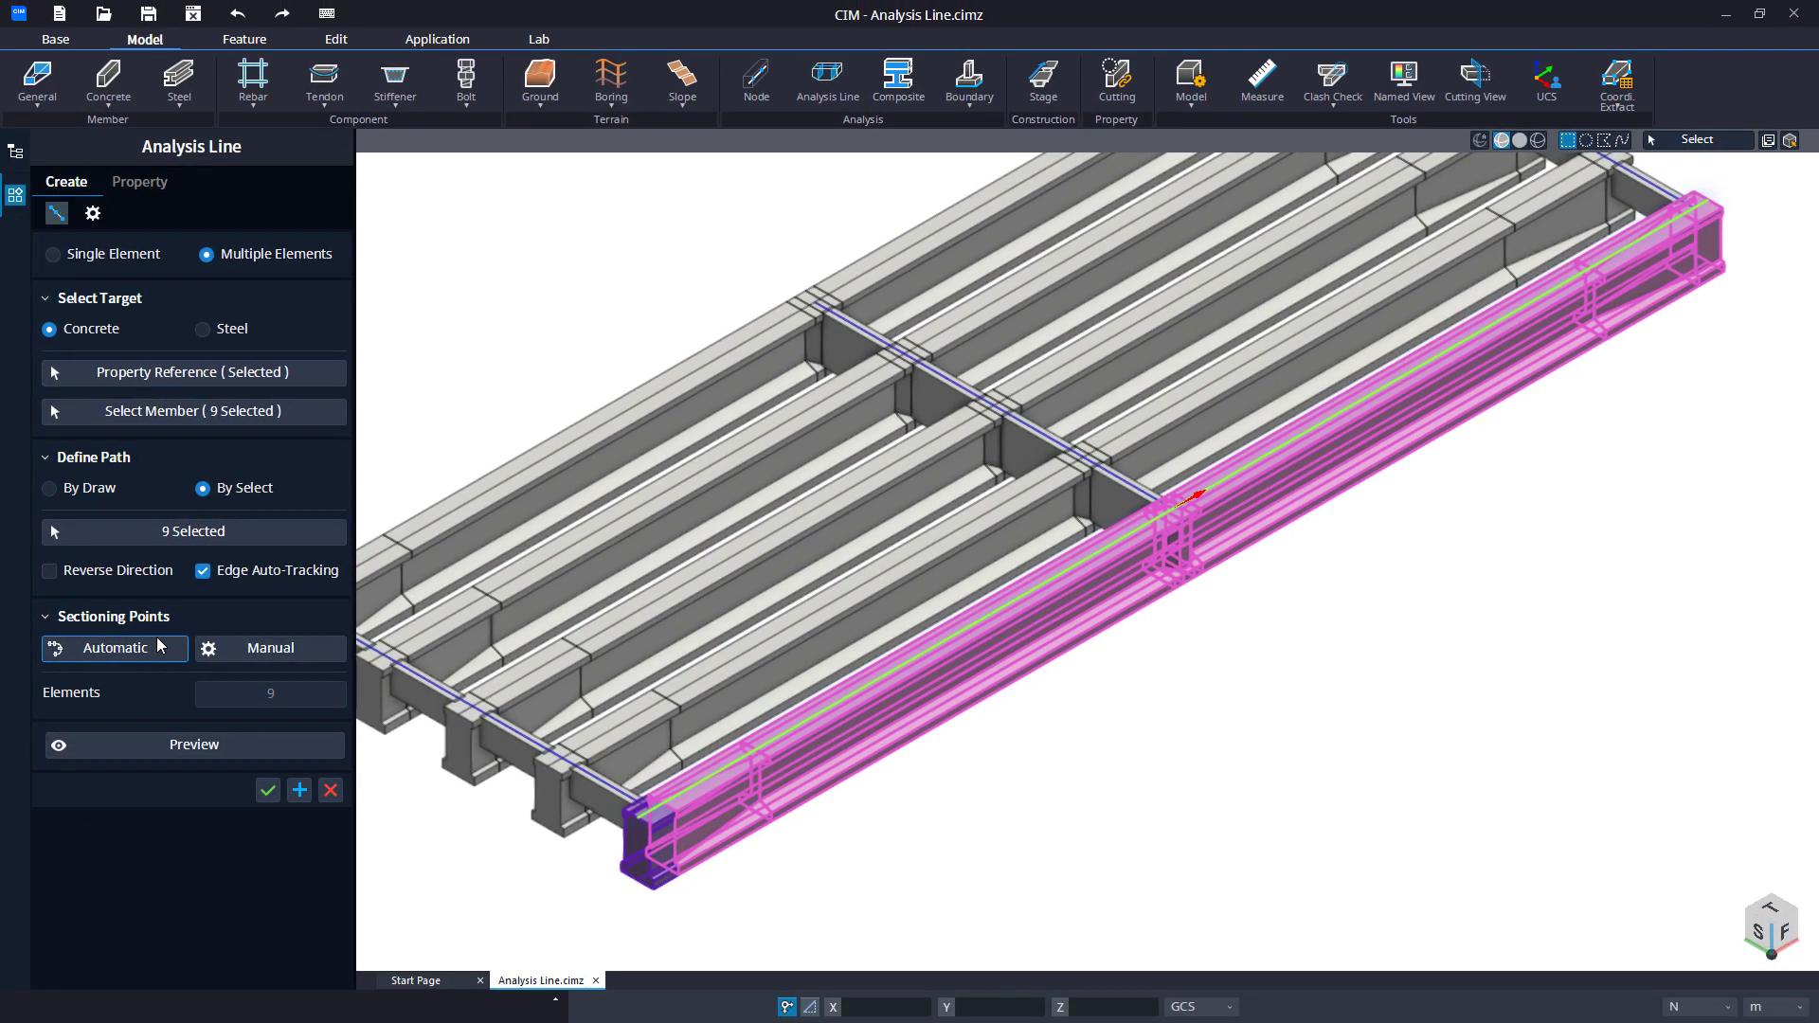
pyautogui.click(283, 652)
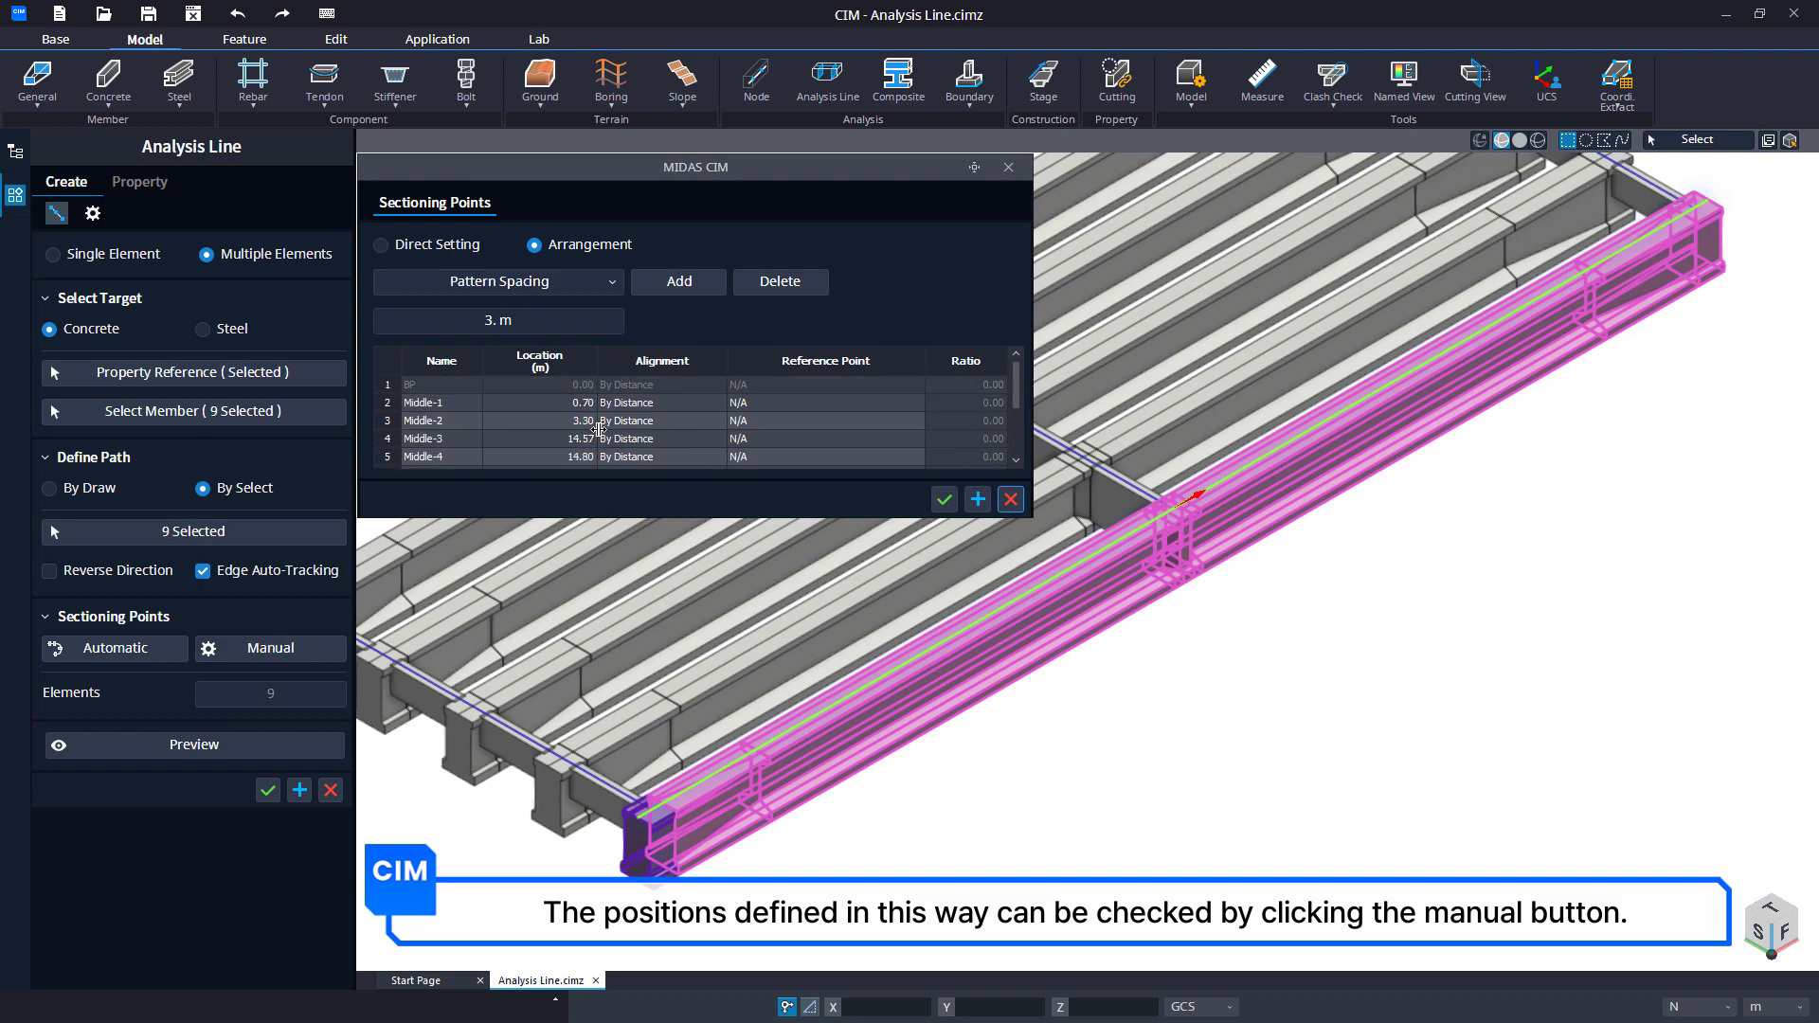
pyautogui.click(943, 499)
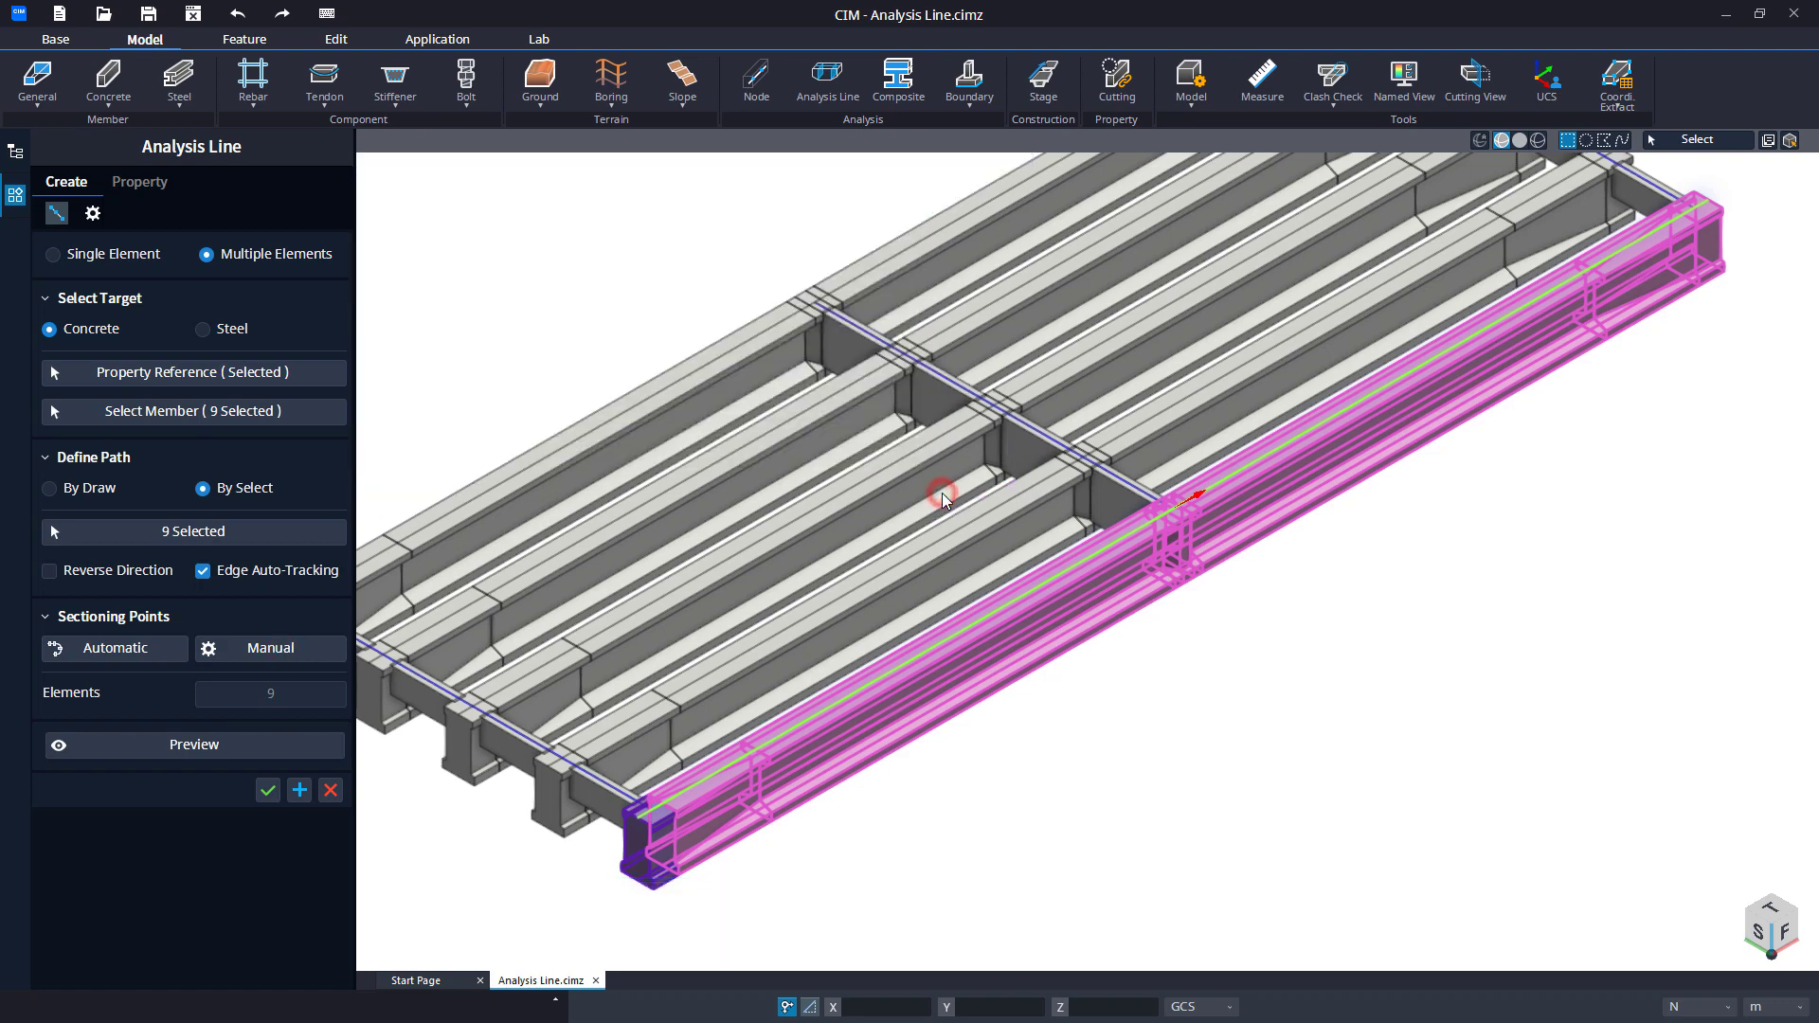
# Enable the Tapered Section Group option and create the outer girder's analysis line.
pyautogui.click(102, 217)
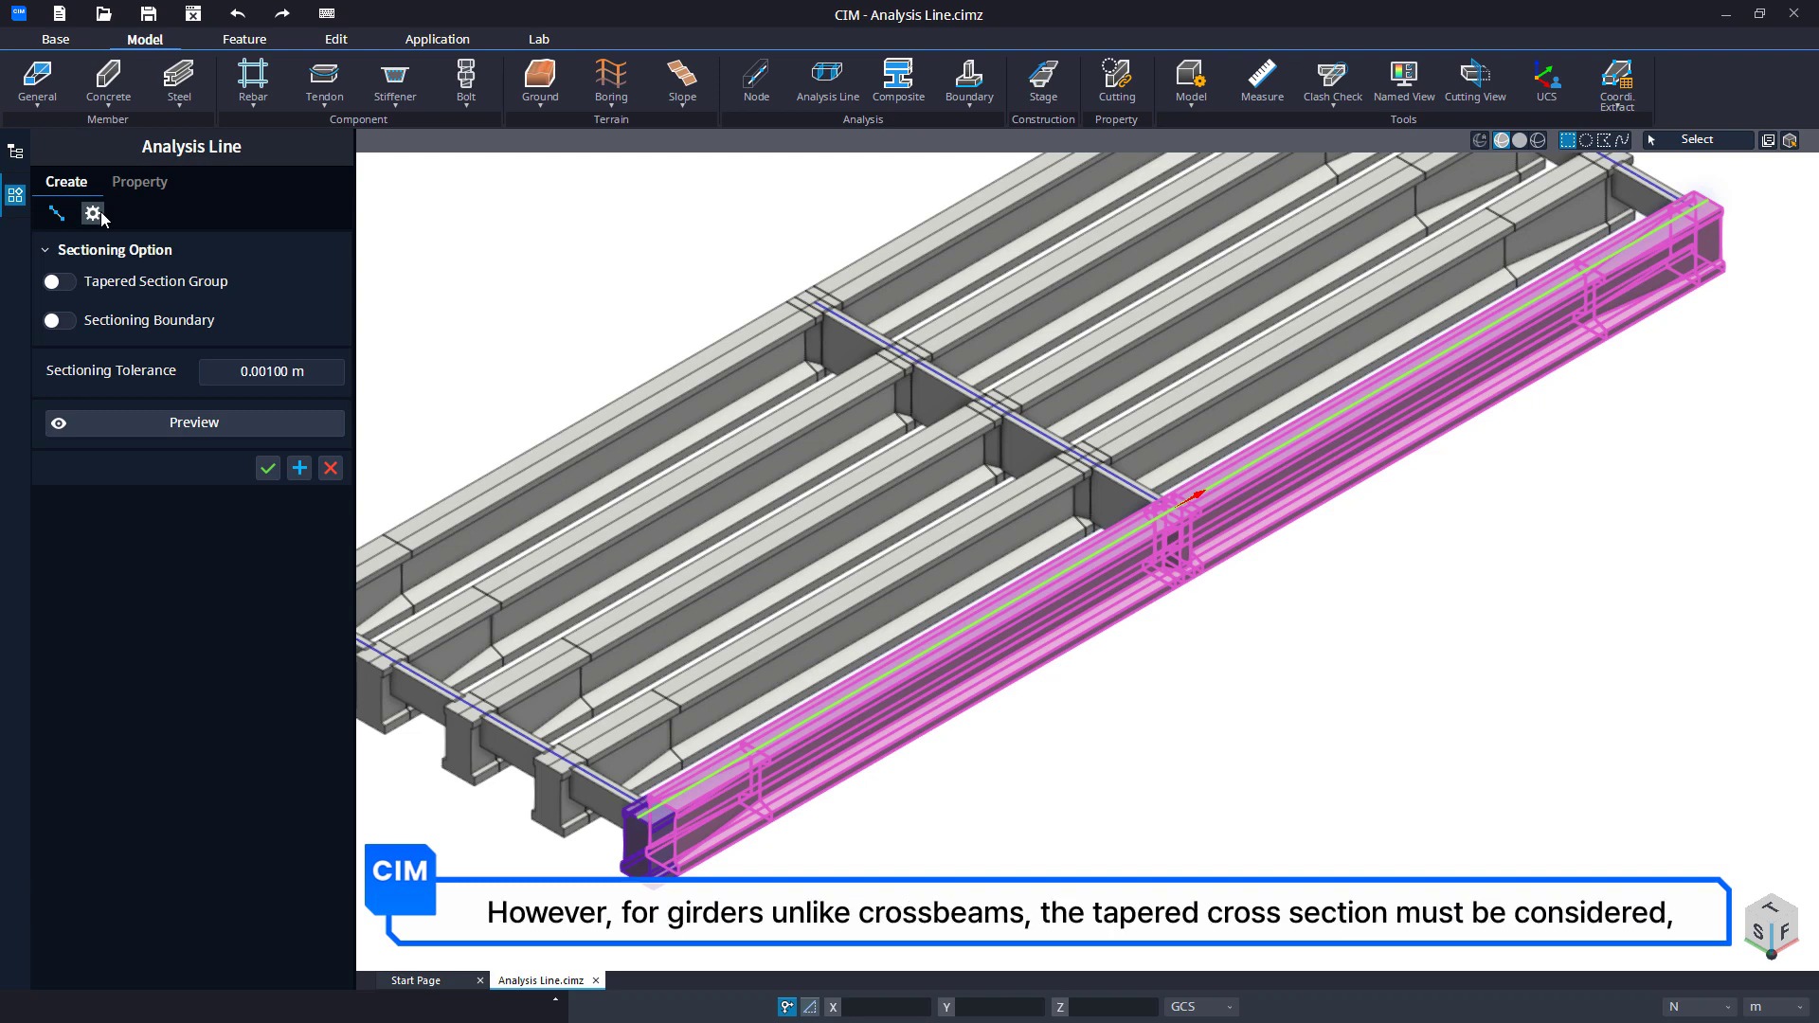
pyautogui.click(58, 286)
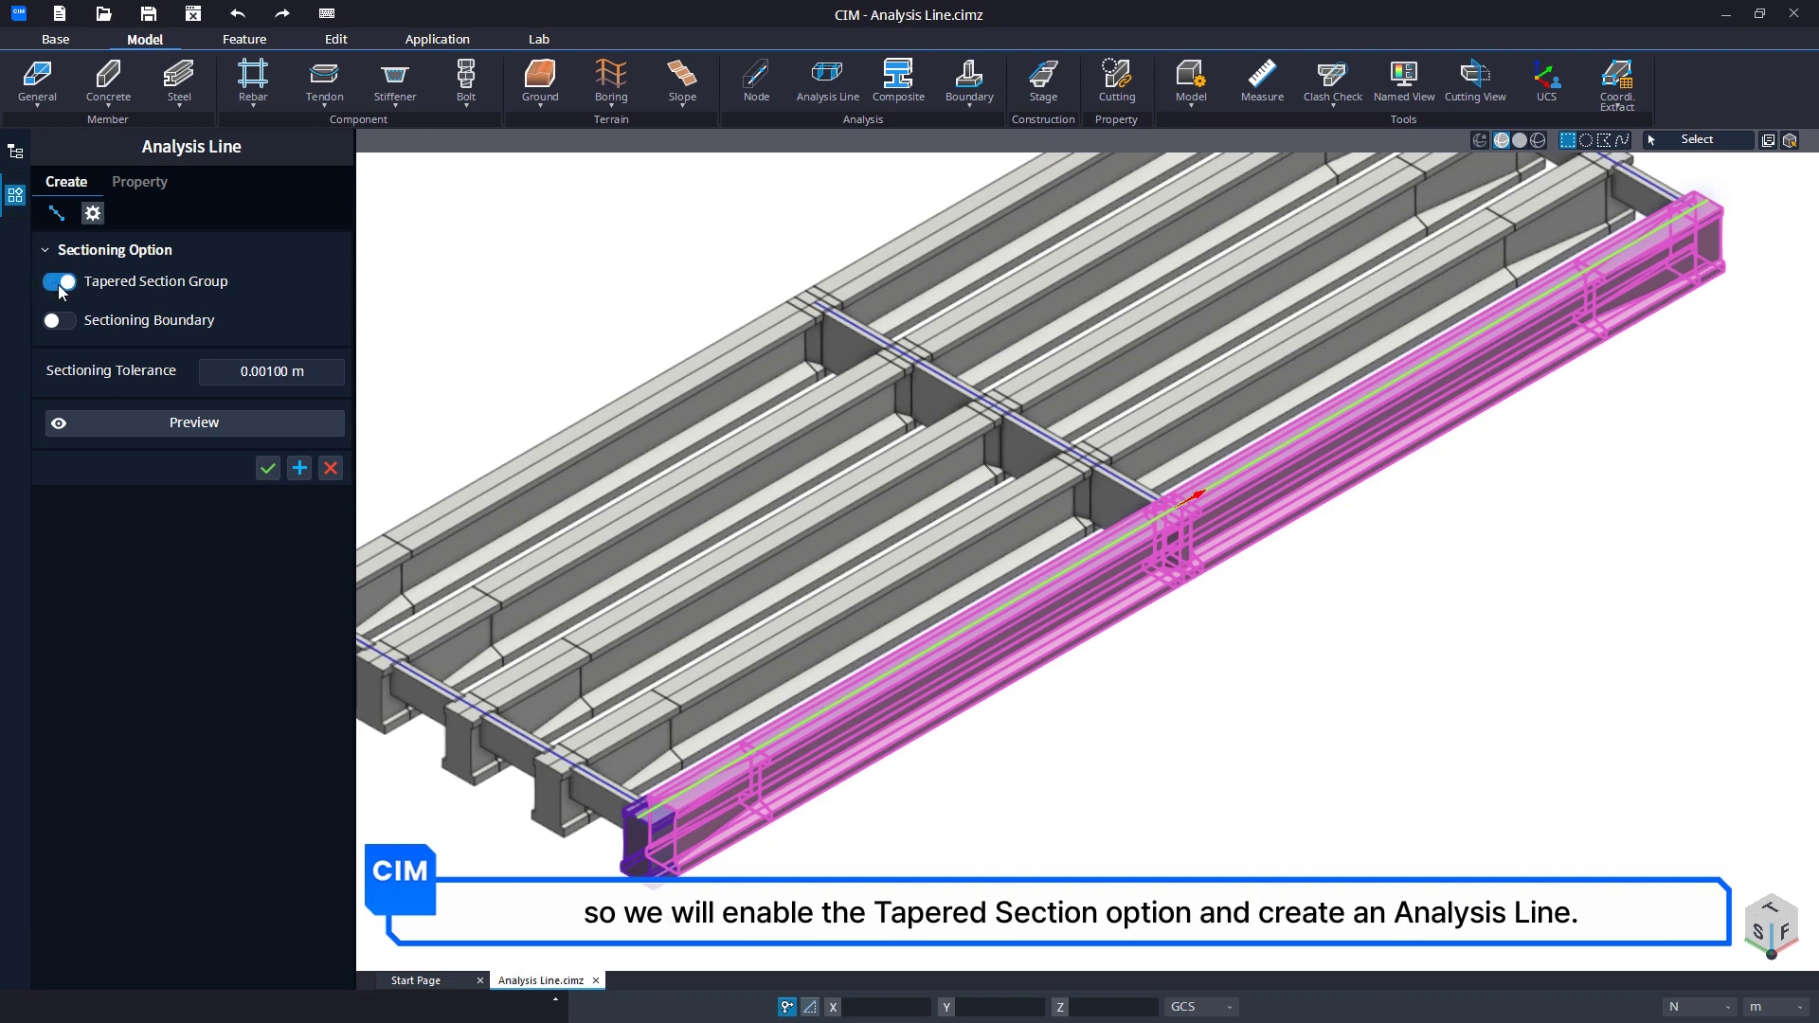
pyautogui.click(231, 424)
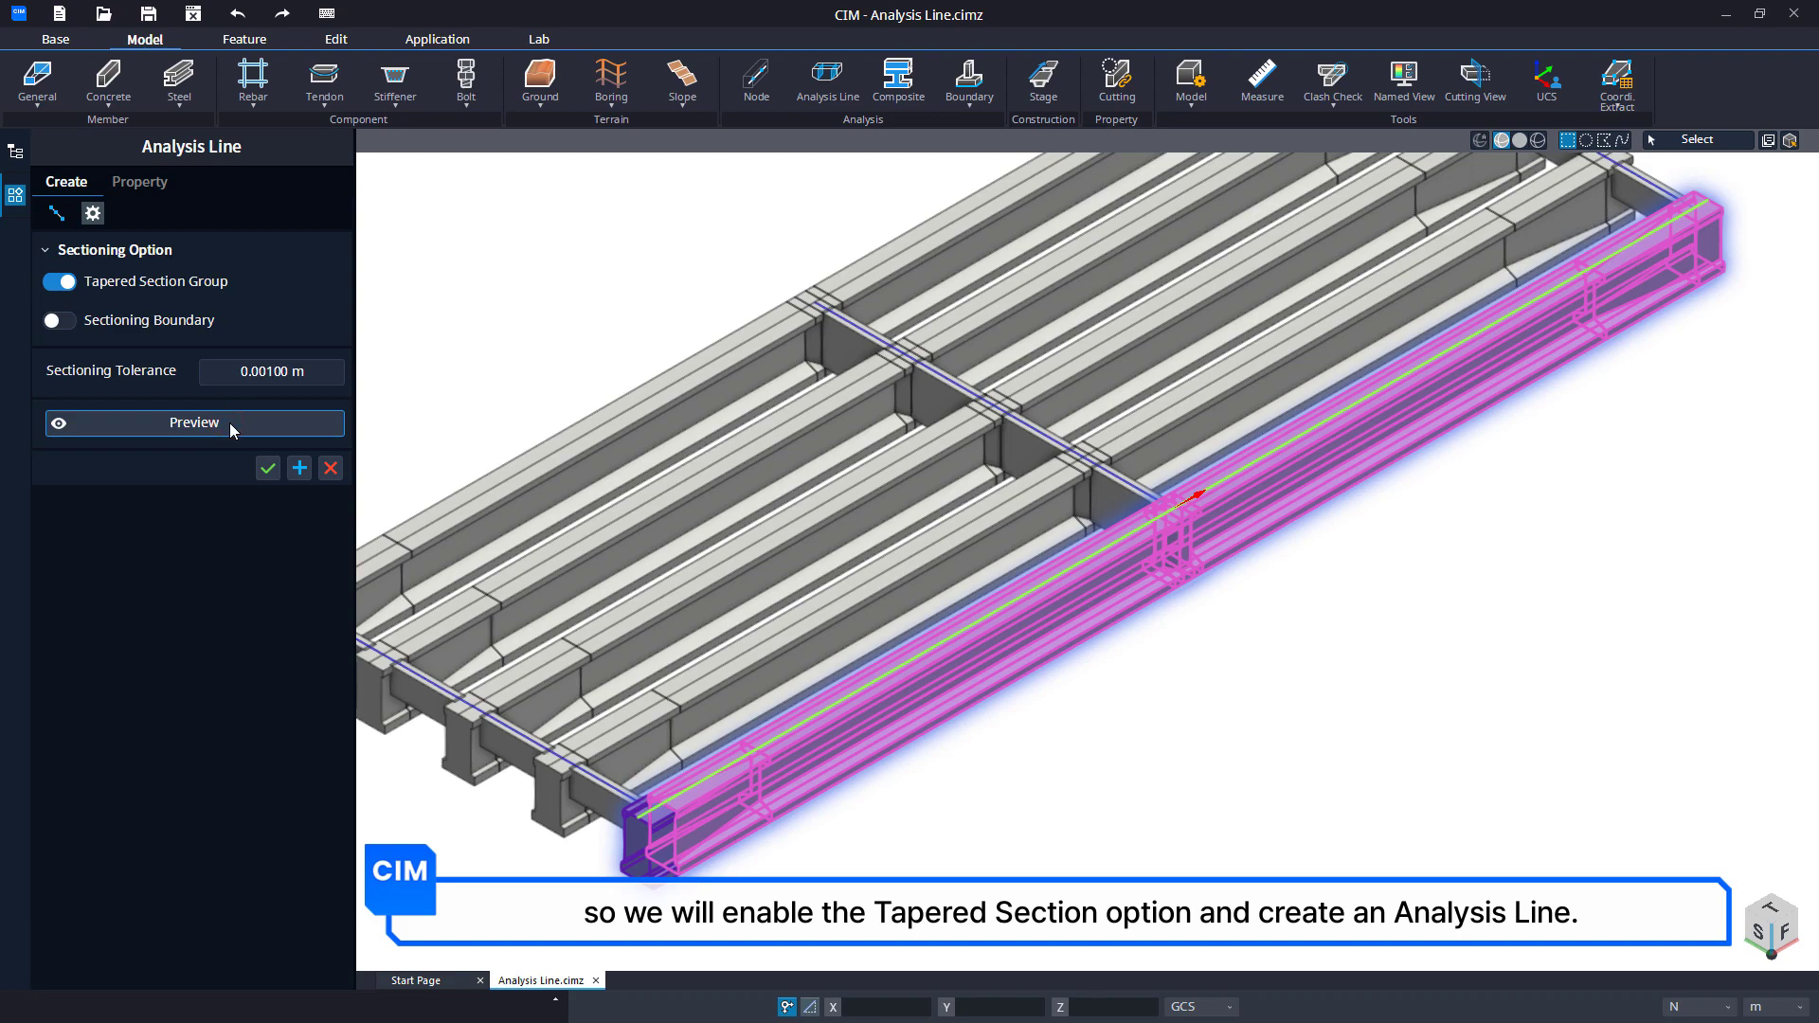
pyautogui.click(270, 470)
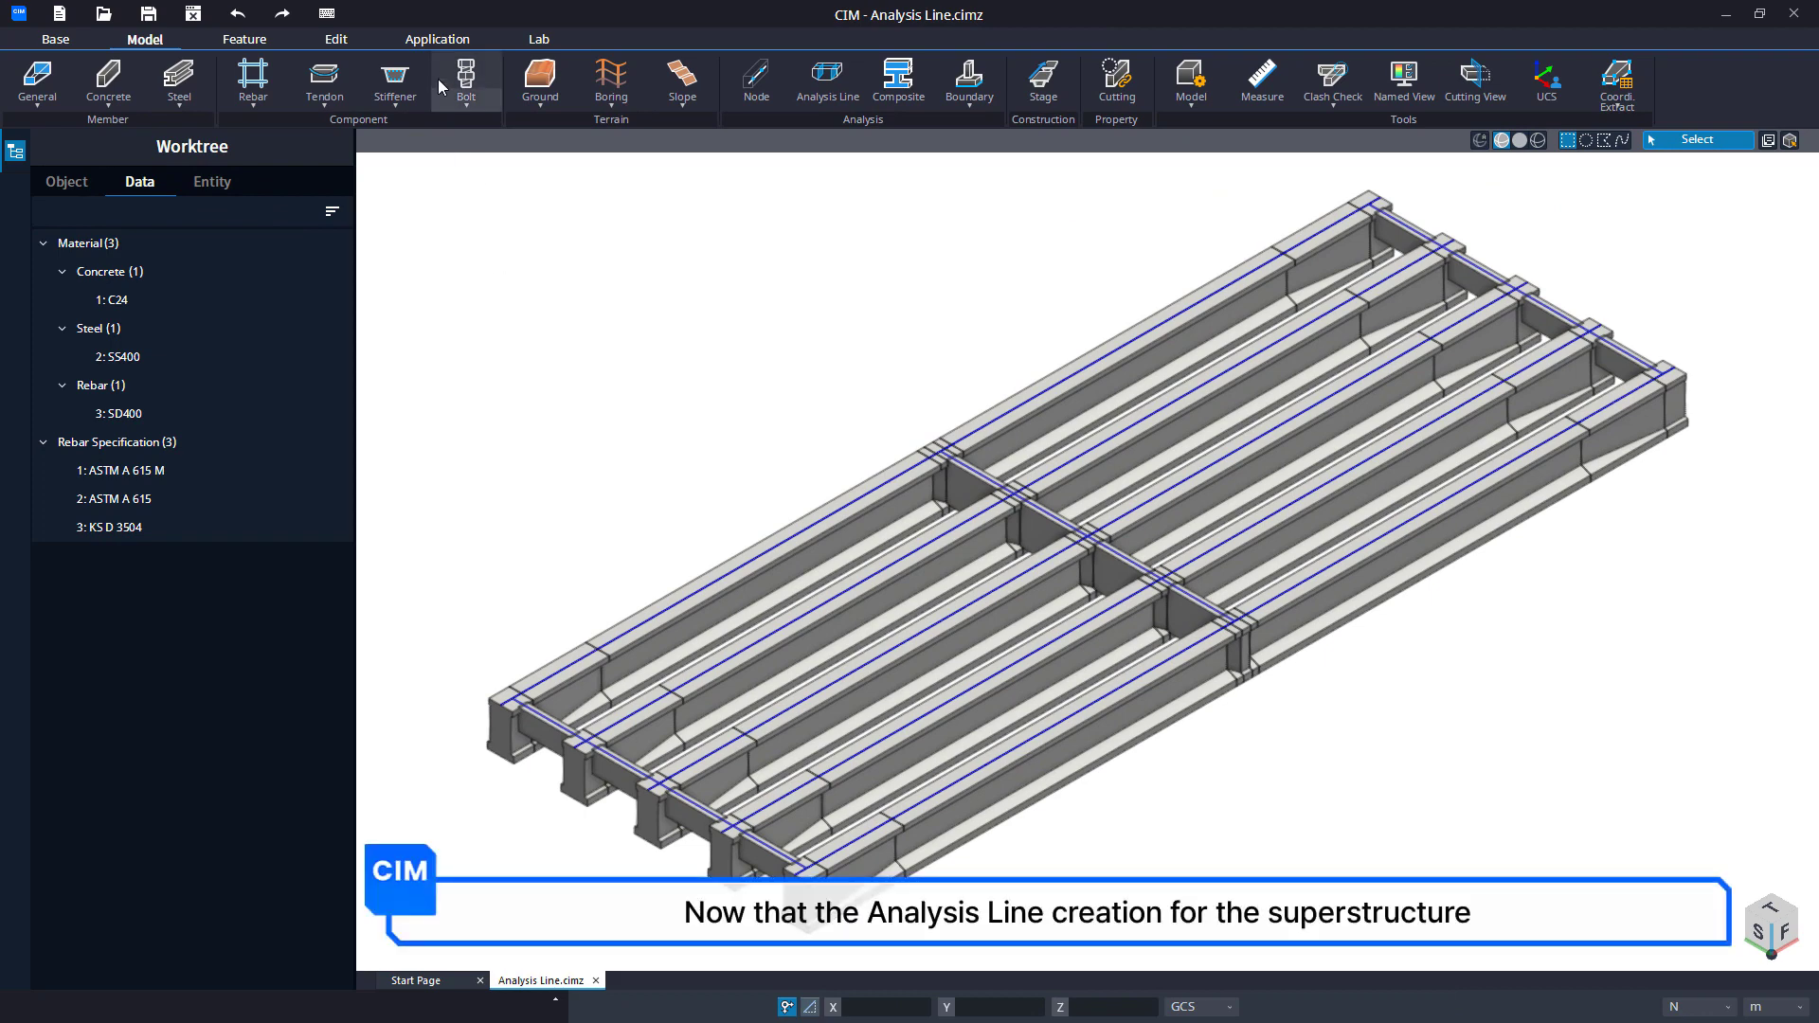
# Define the General Analysis case Analysis Case-1 with all of the superstructure's 1D elements as target.
pyautogui.click(437, 39)
pyautogui.click(43, 91)
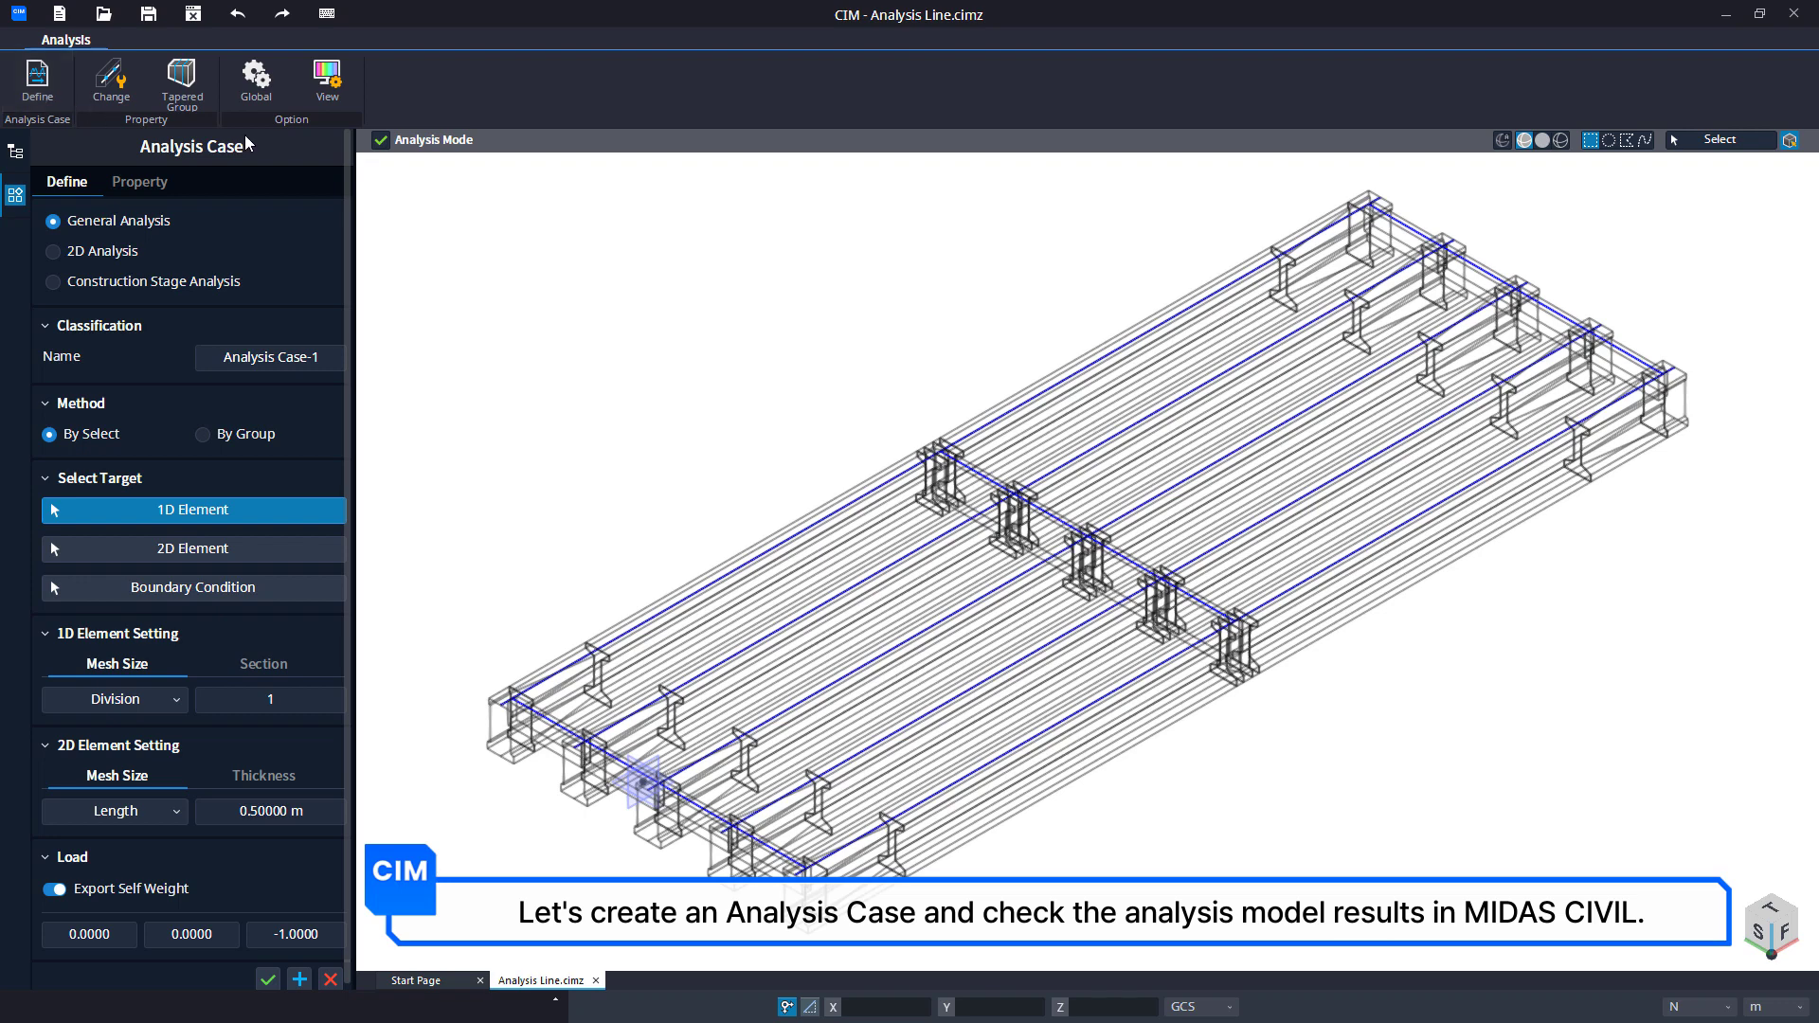
pyautogui.moveTo(1692, 204); pyautogui.dragTo(466, 930)
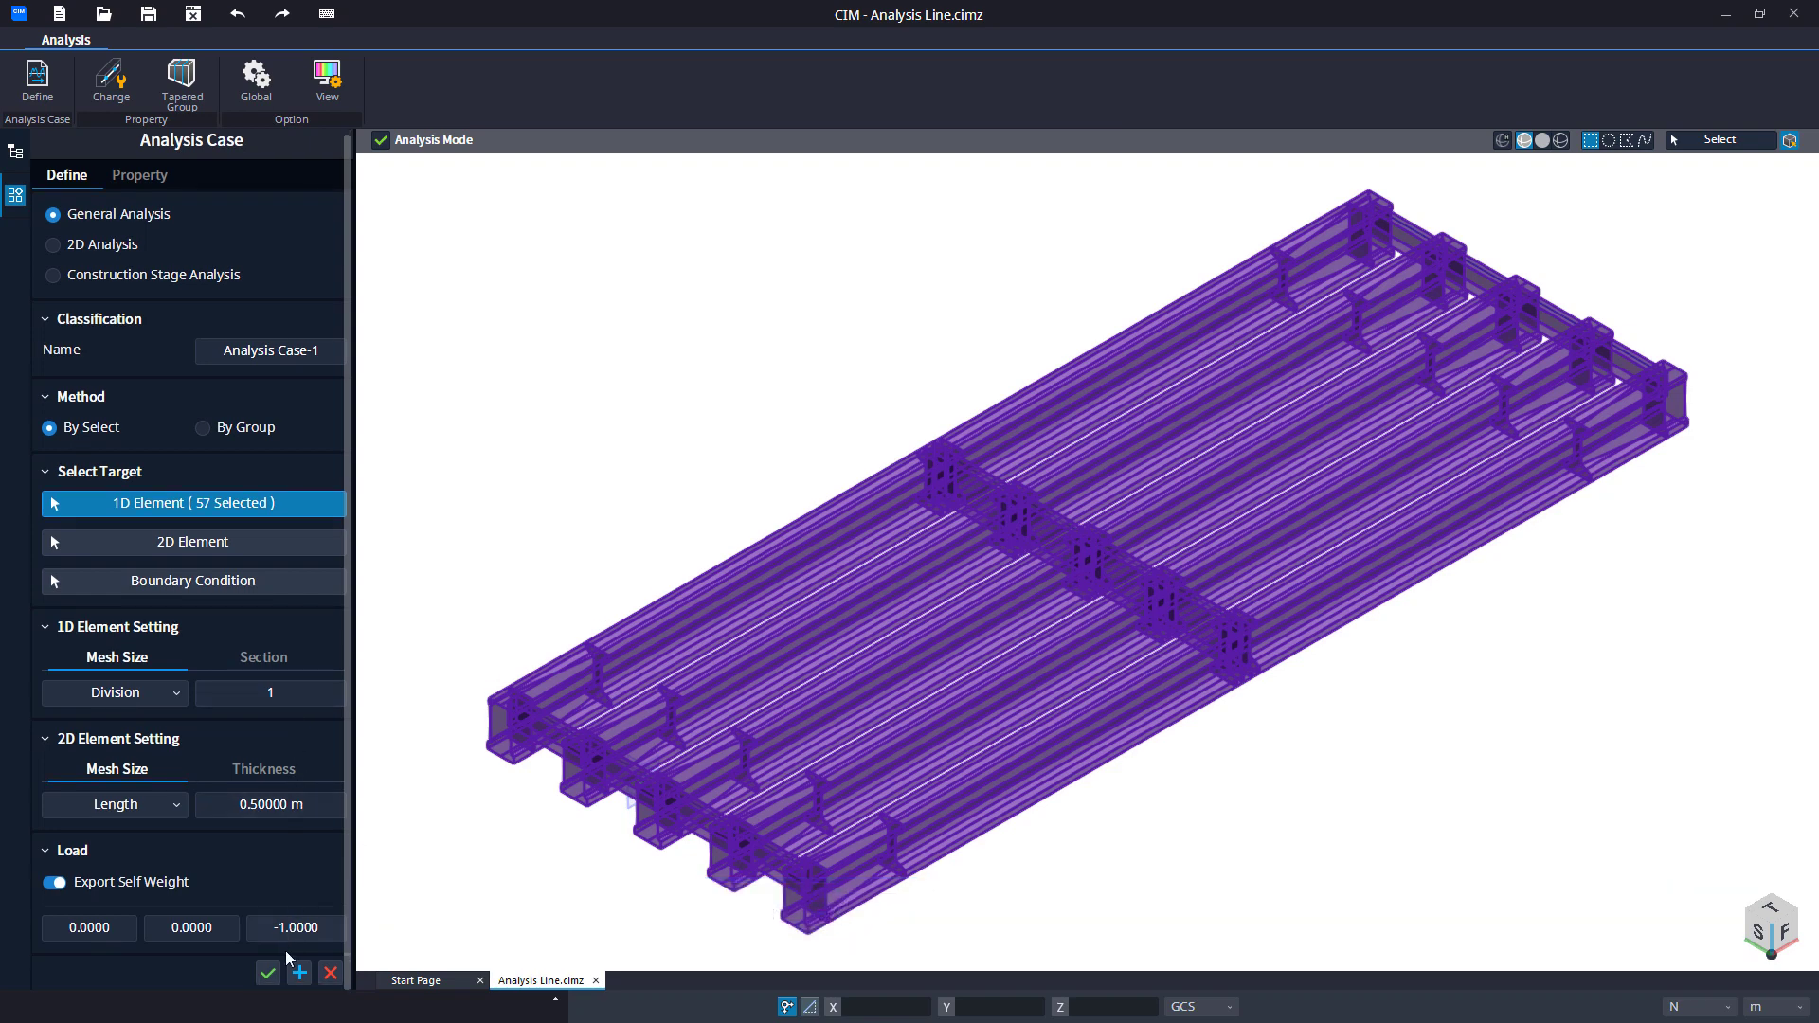
pyautogui.click(275, 977)
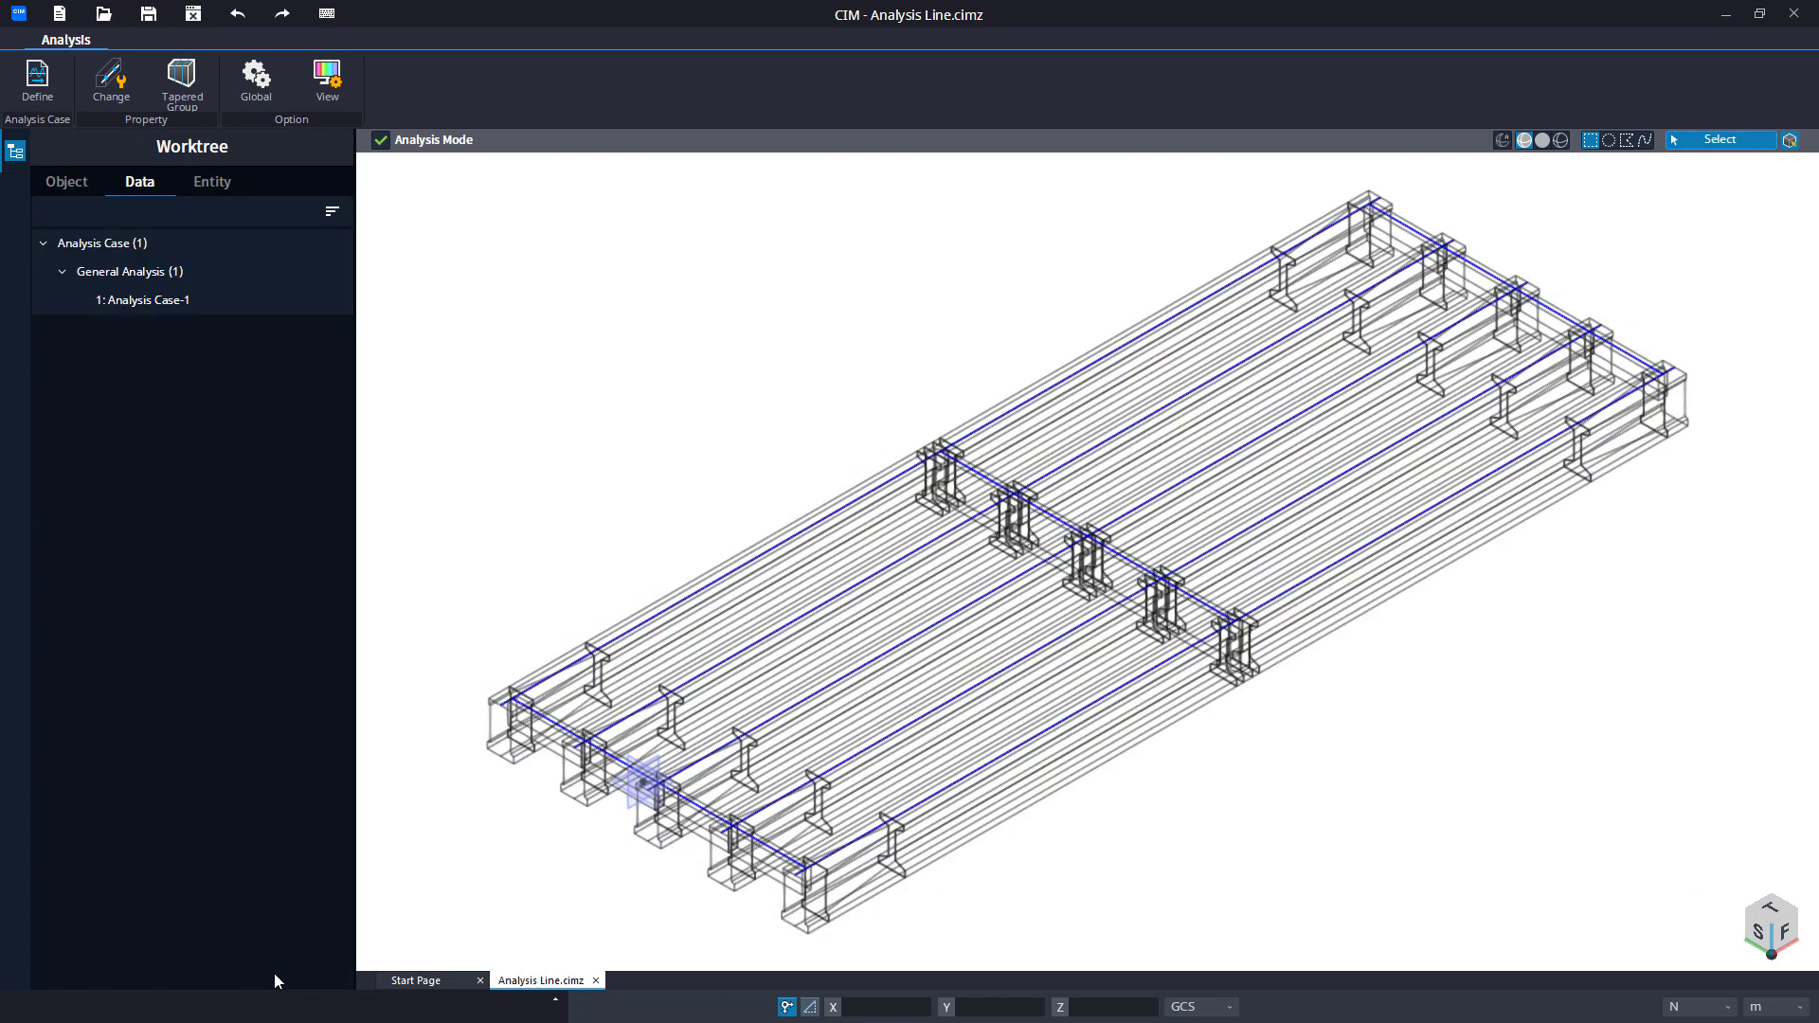
# Leave Analysis Mode and export Analysis Case-1 with the Run MIDAS CIVIL option.
pyautogui.click(380, 141)
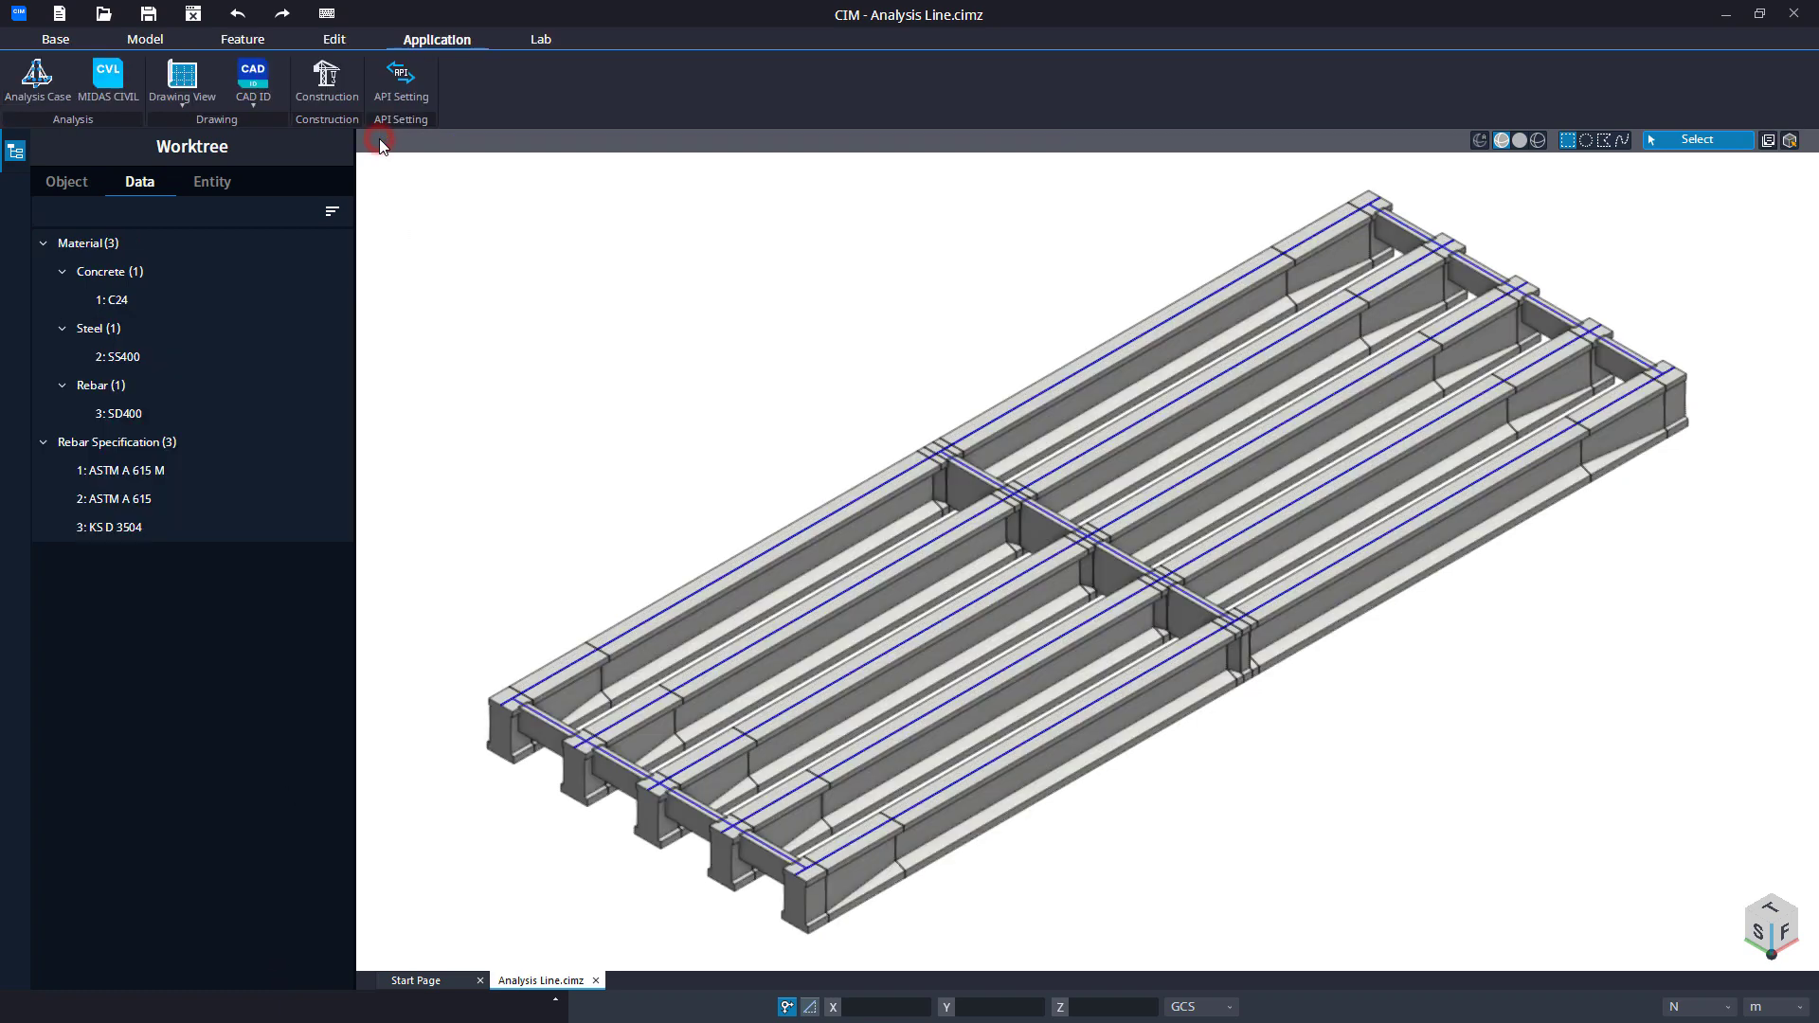
pyautogui.click(128, 89)
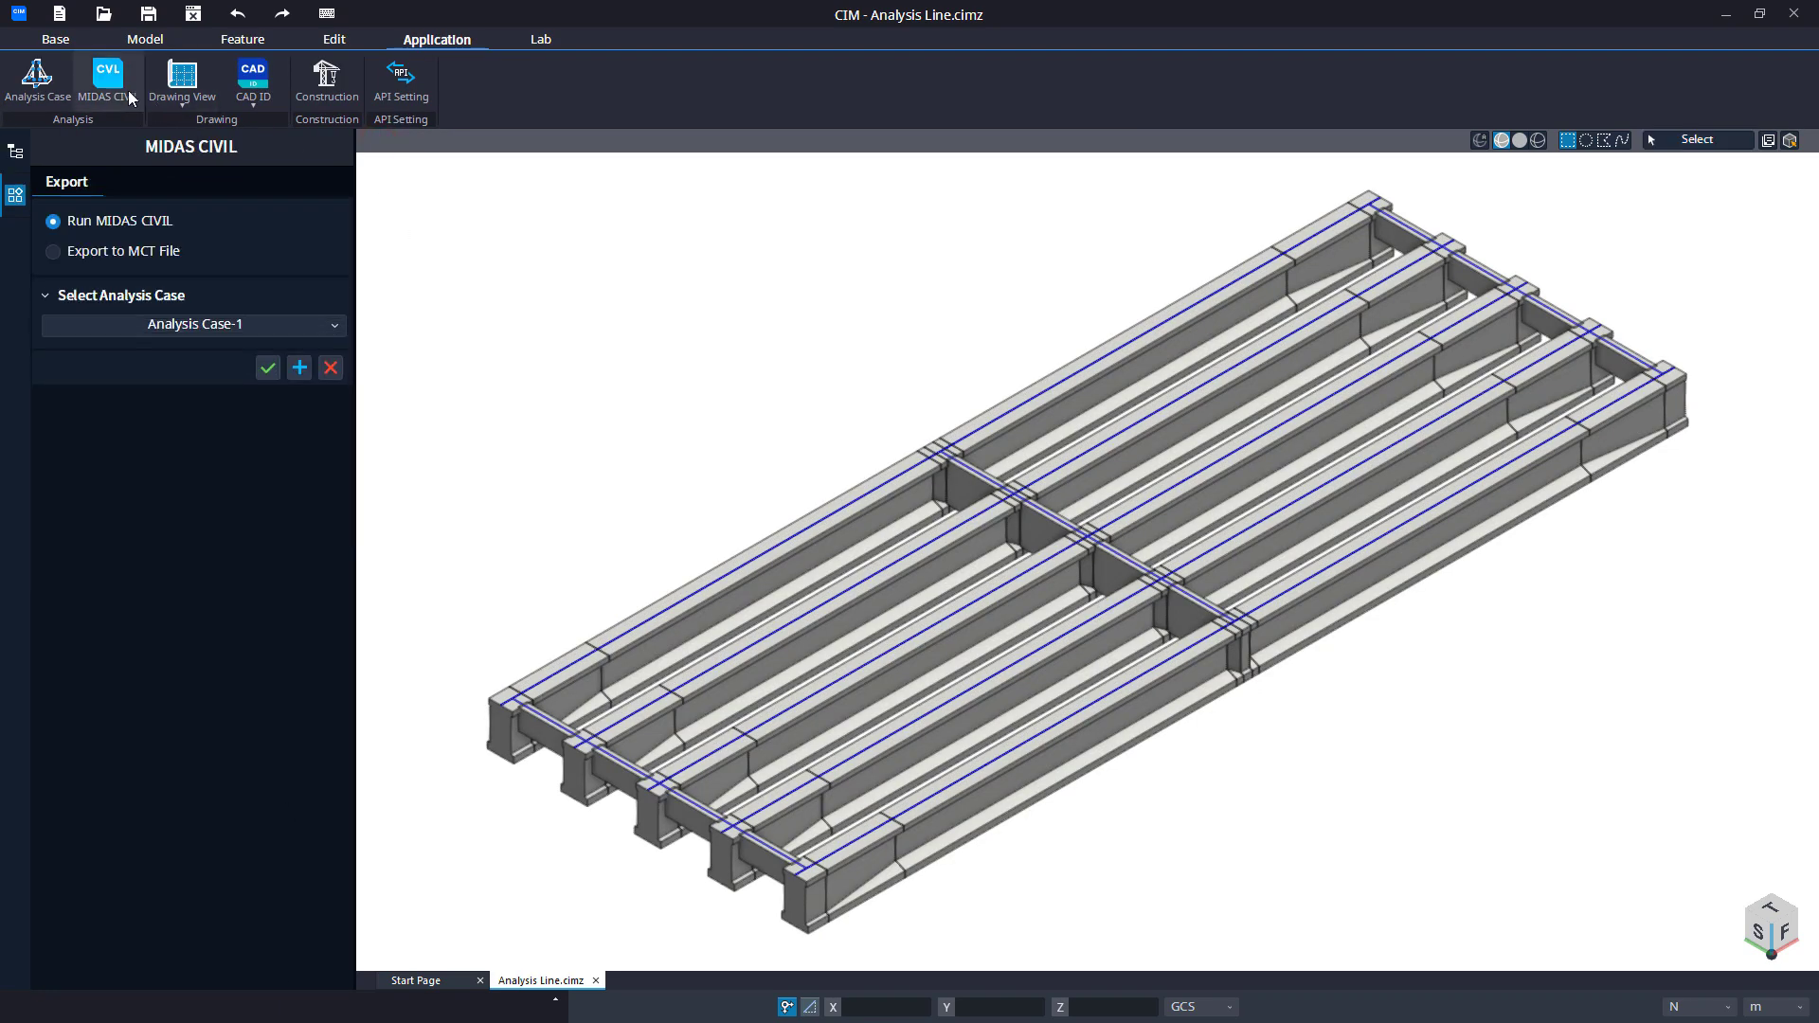
pyautogui.click(268, 375)
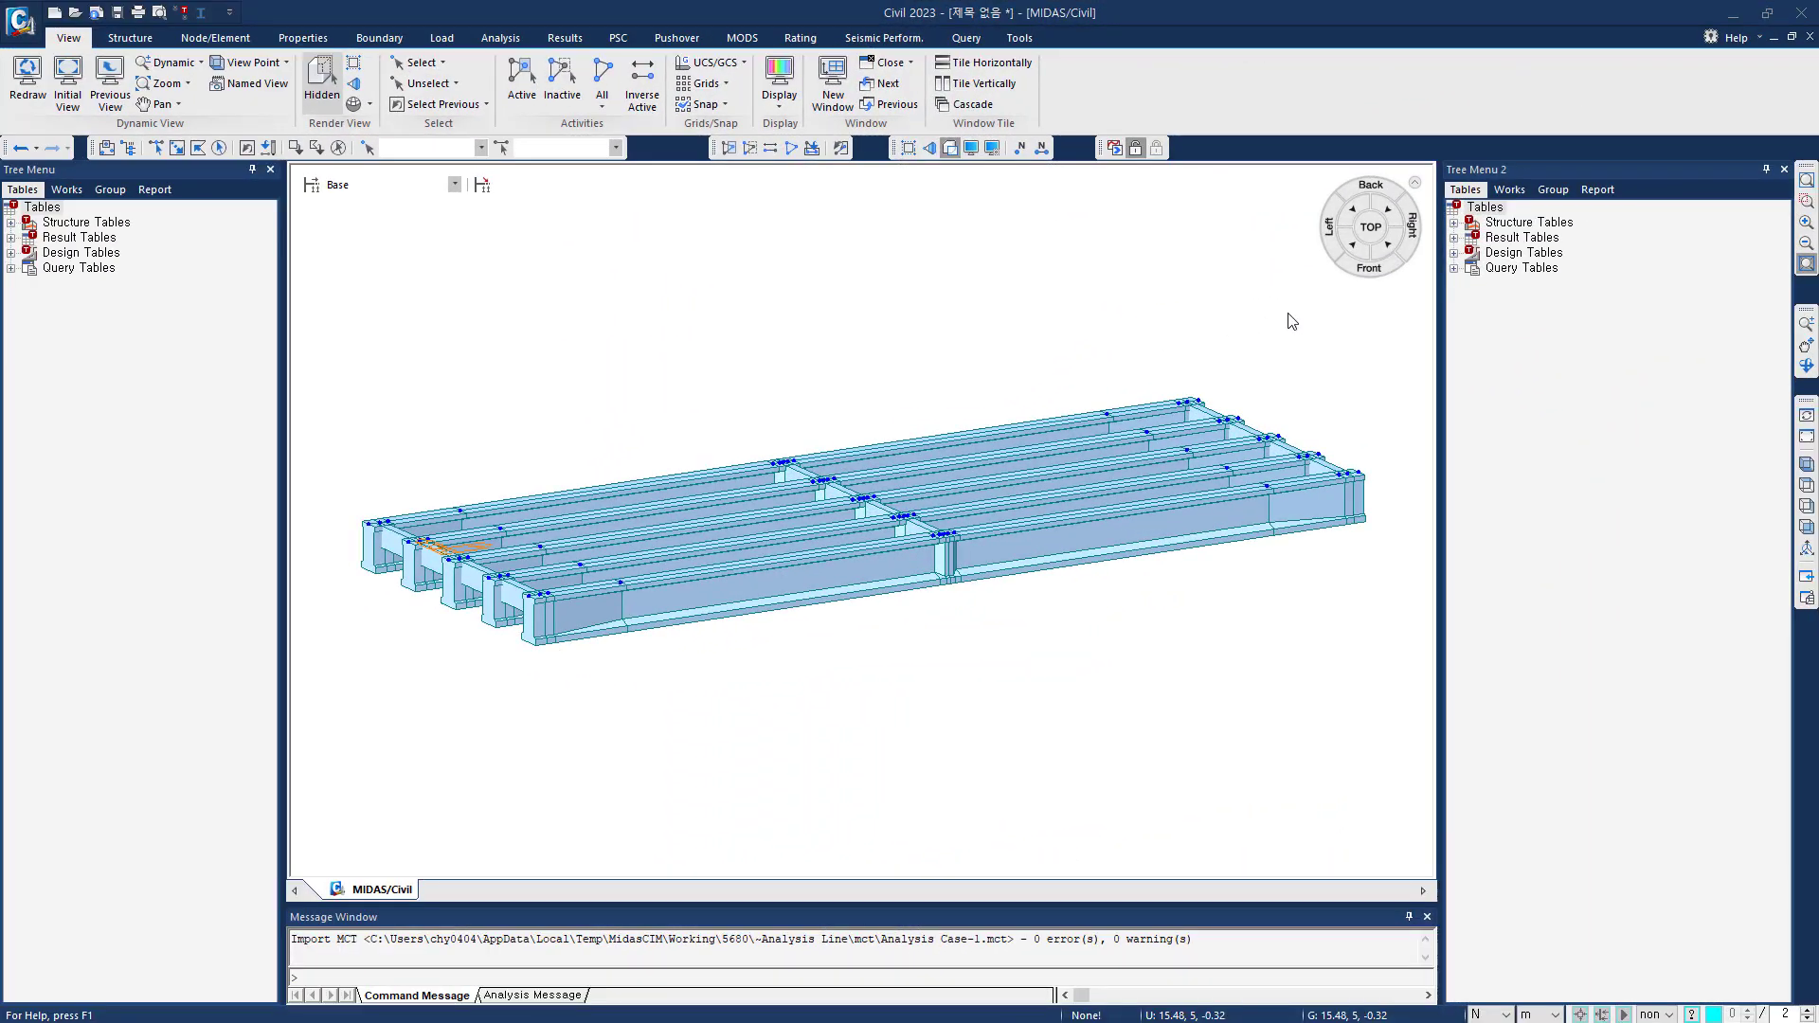
# Examine the generated model in MIDAS Civil from the front and top, shrinking the elements to inspect the middle cross beam connections.
pyautogui.click(1351, 261)
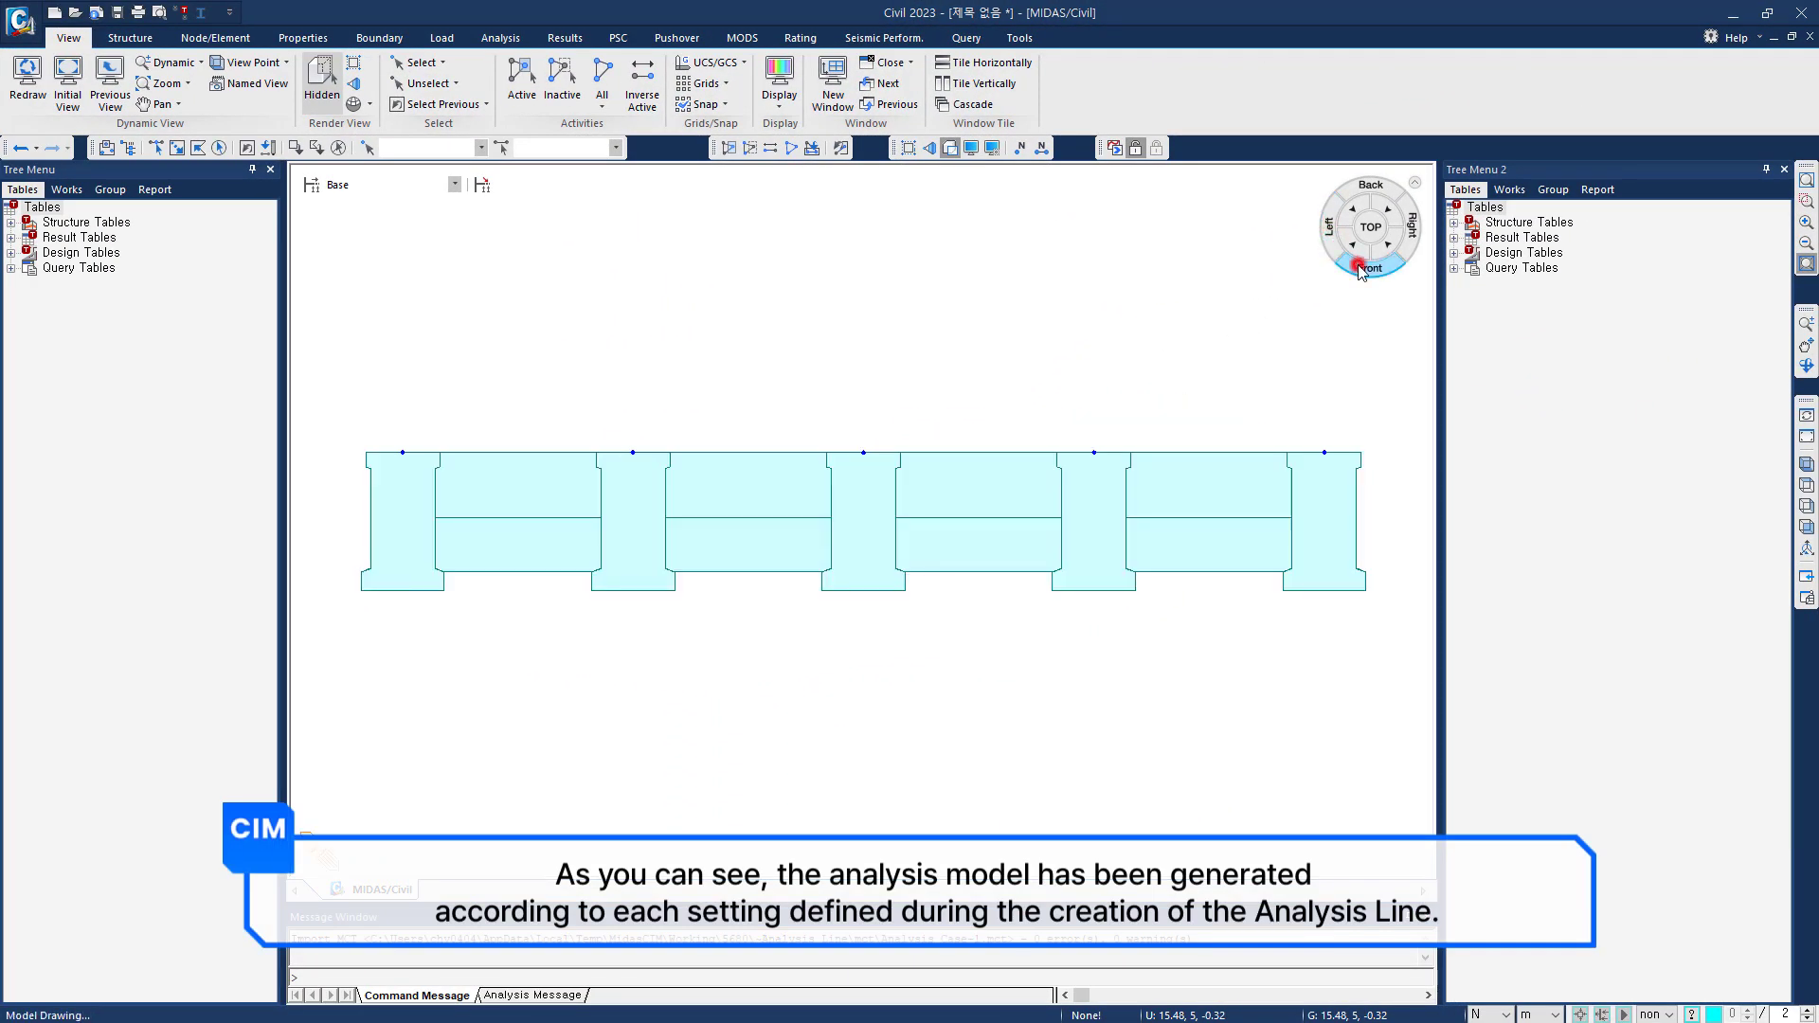
pyautogui.click(1350, 260)
pyautogui.click(1364, 233)
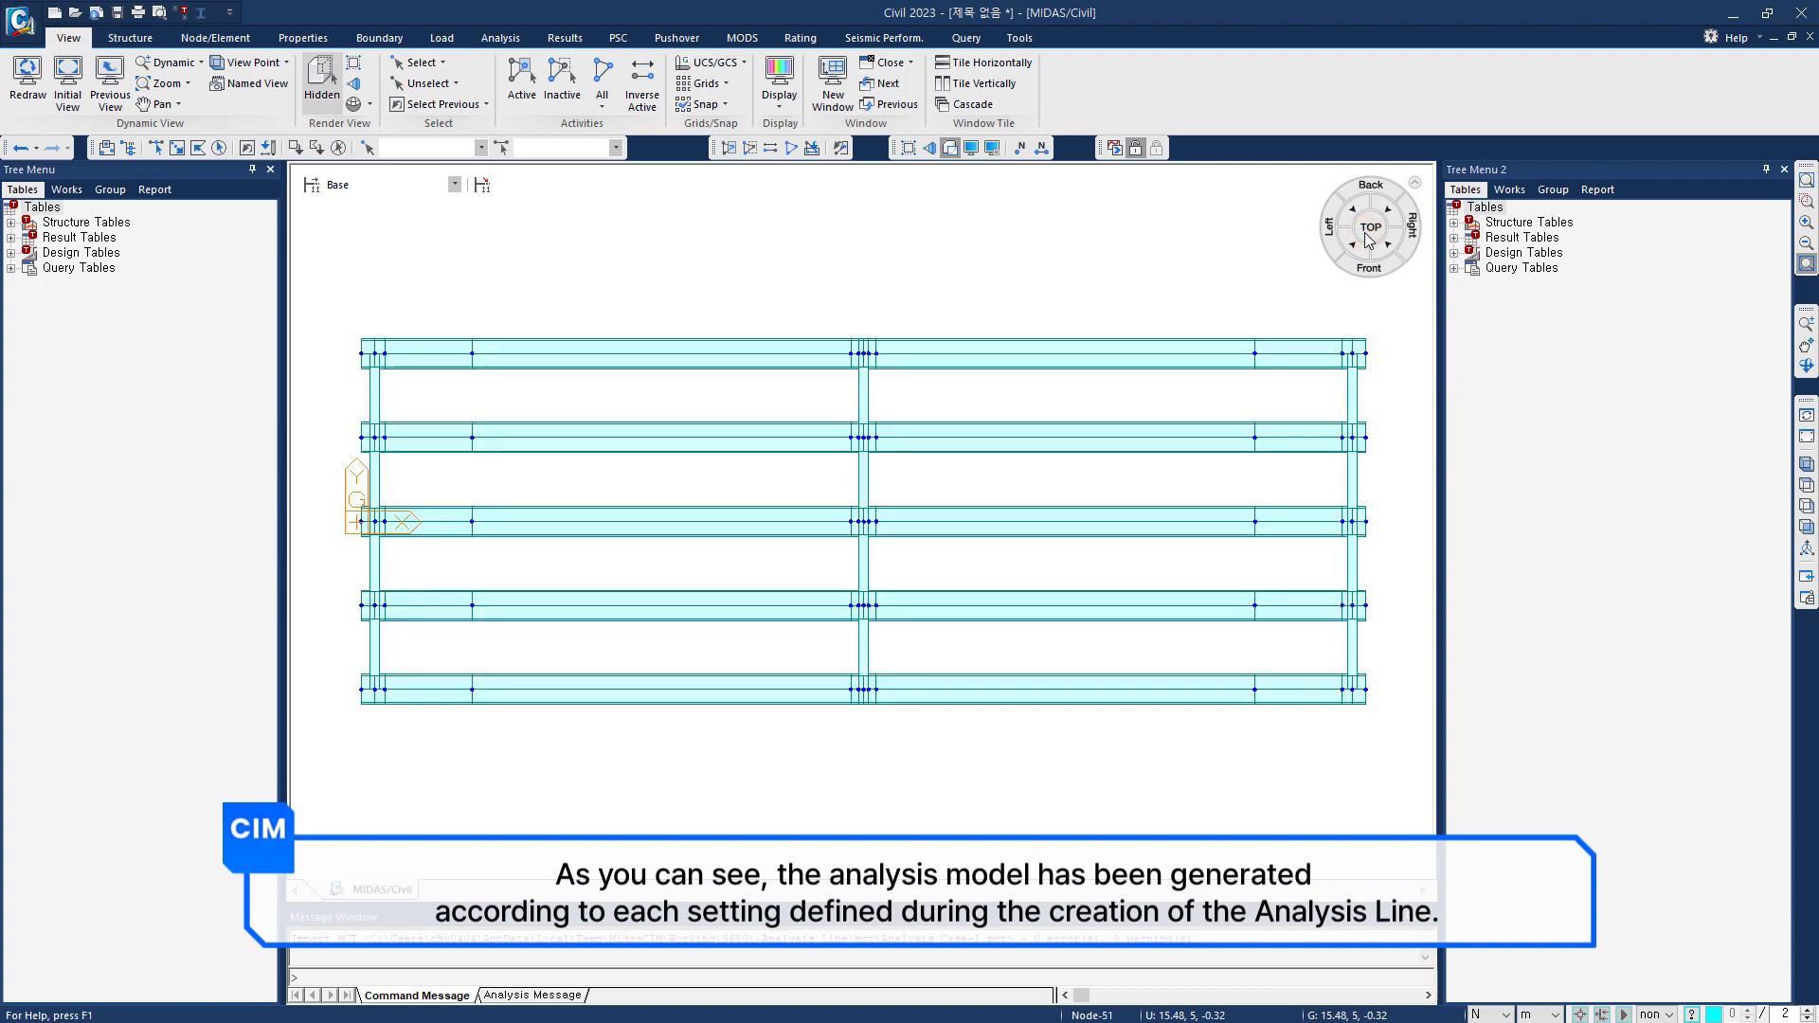
pyautogui.click(907, 148)
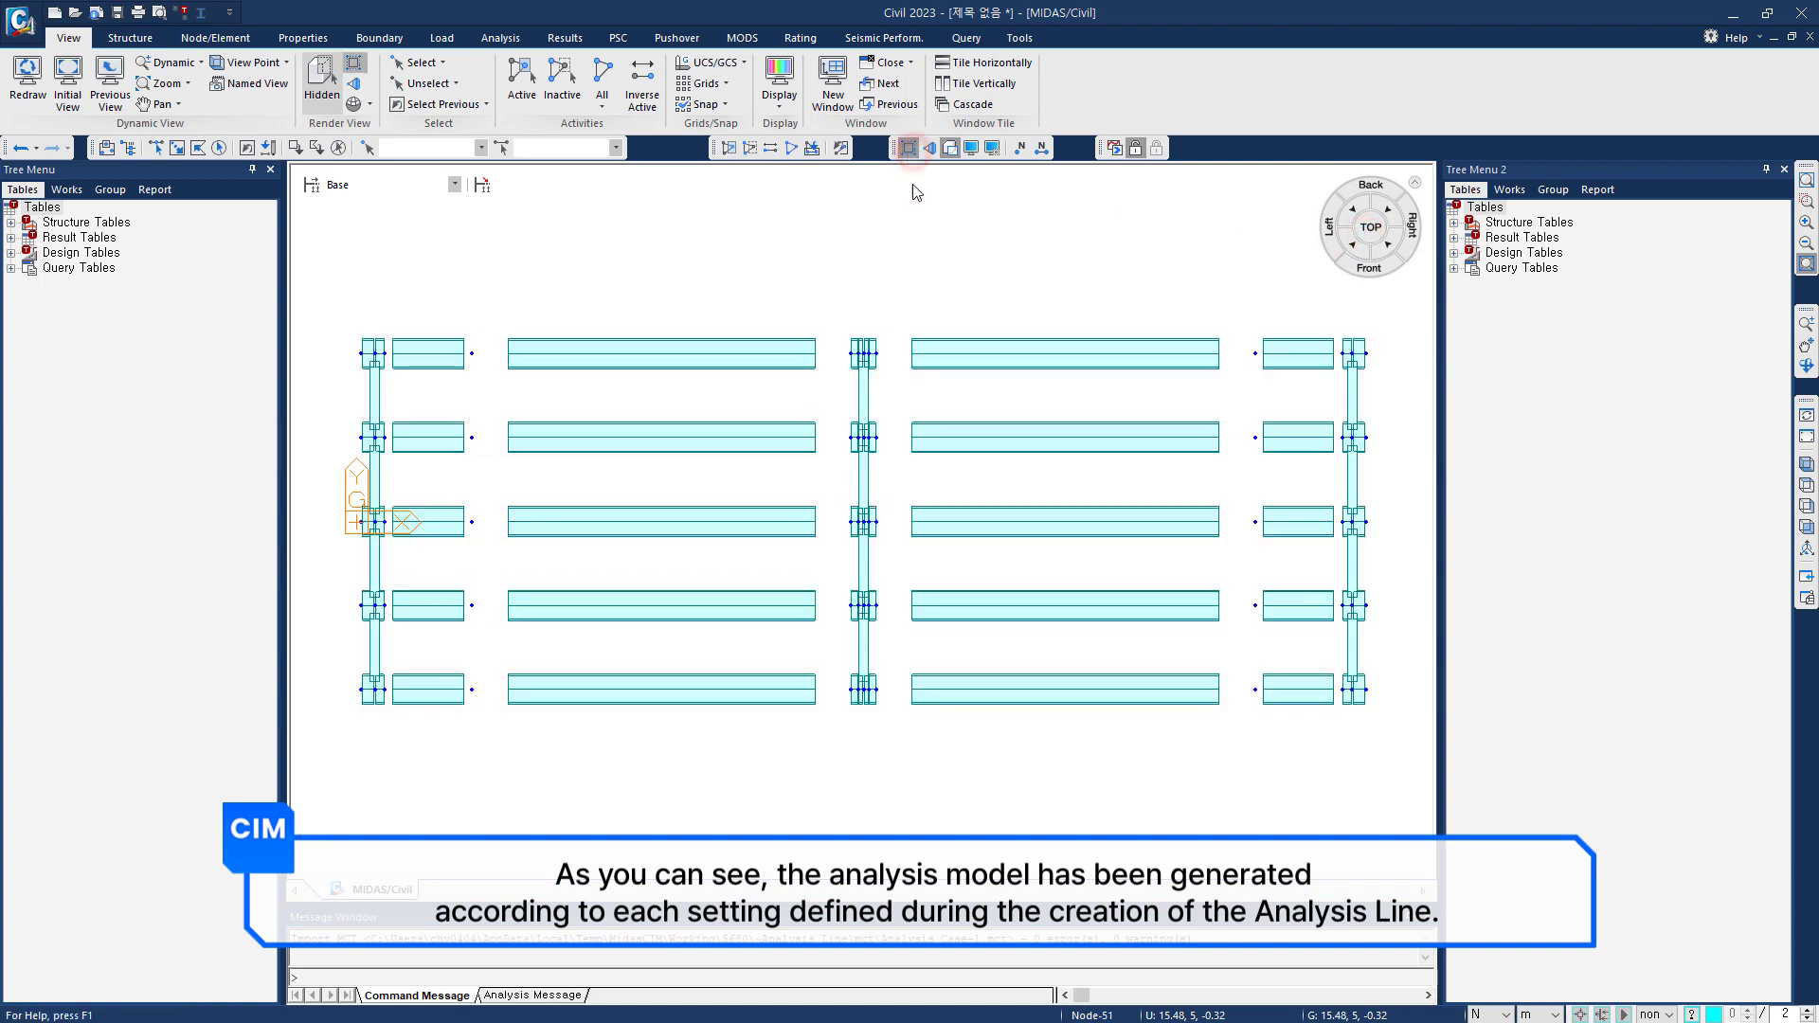
pyautogui.scroll(5, 890, 451)
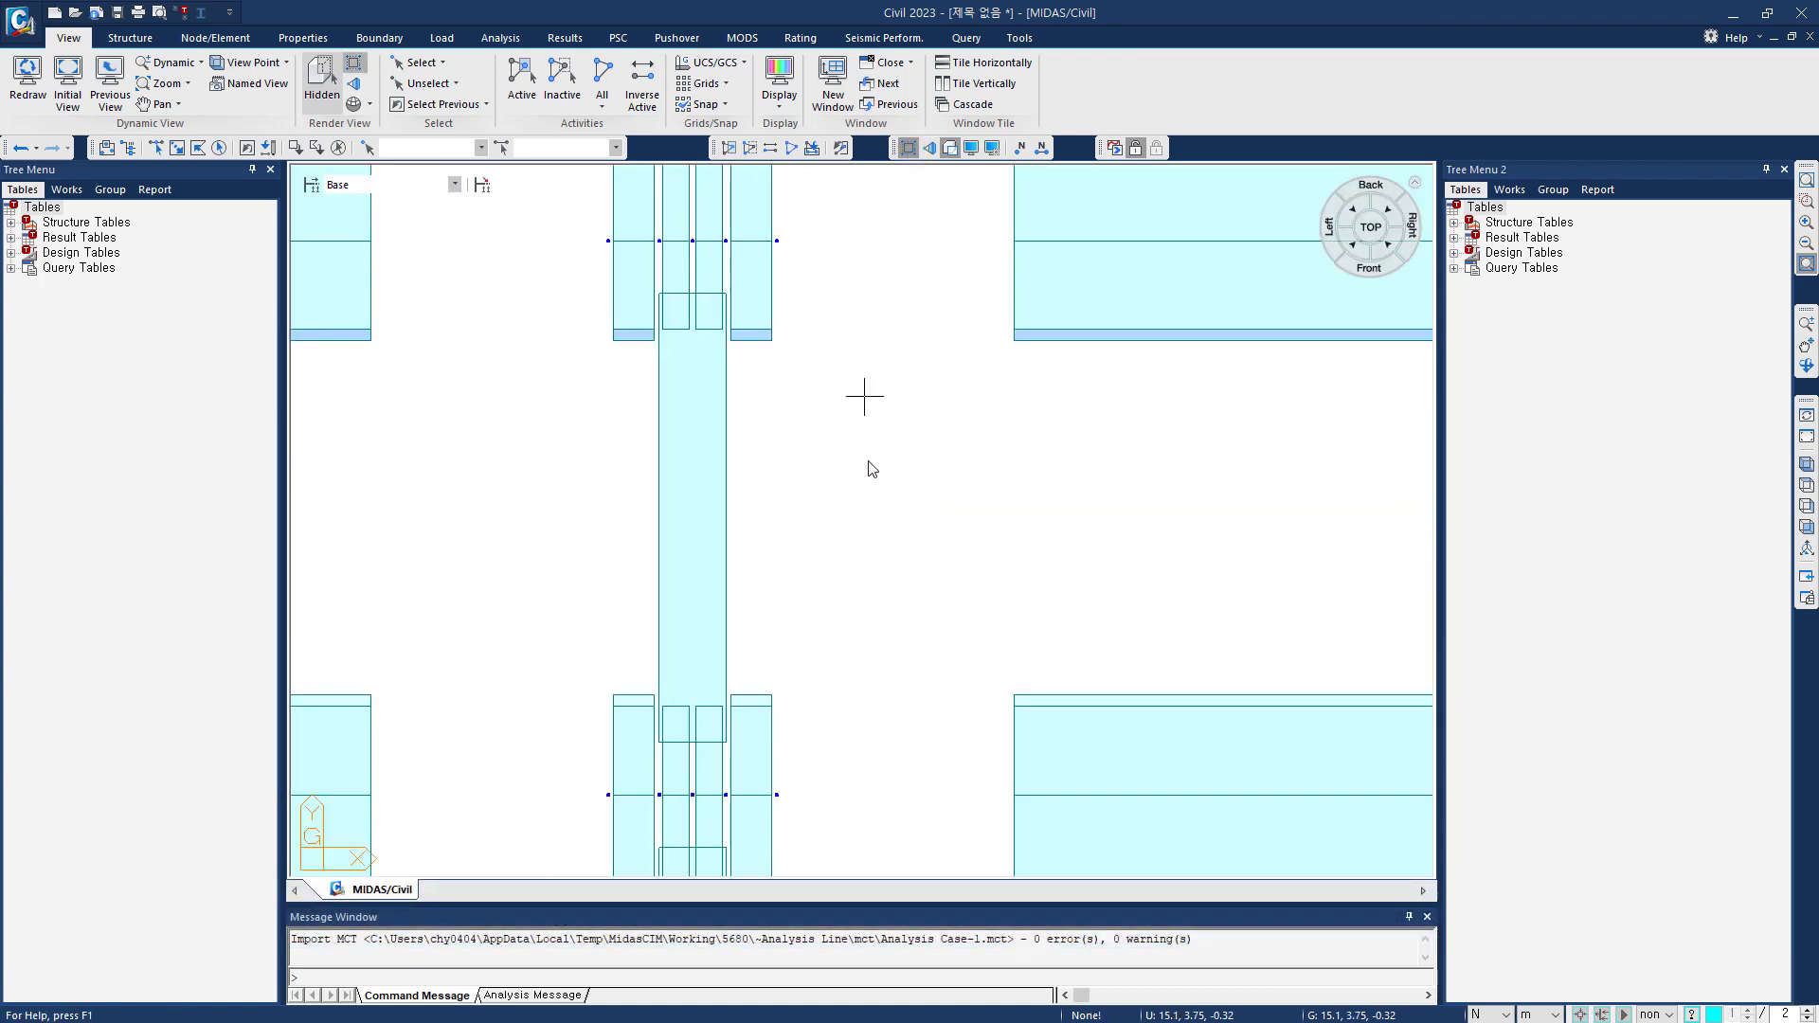
pyautogui.moveTo(870, 471); pyautogui.dragTo(971, 457, button='middle')
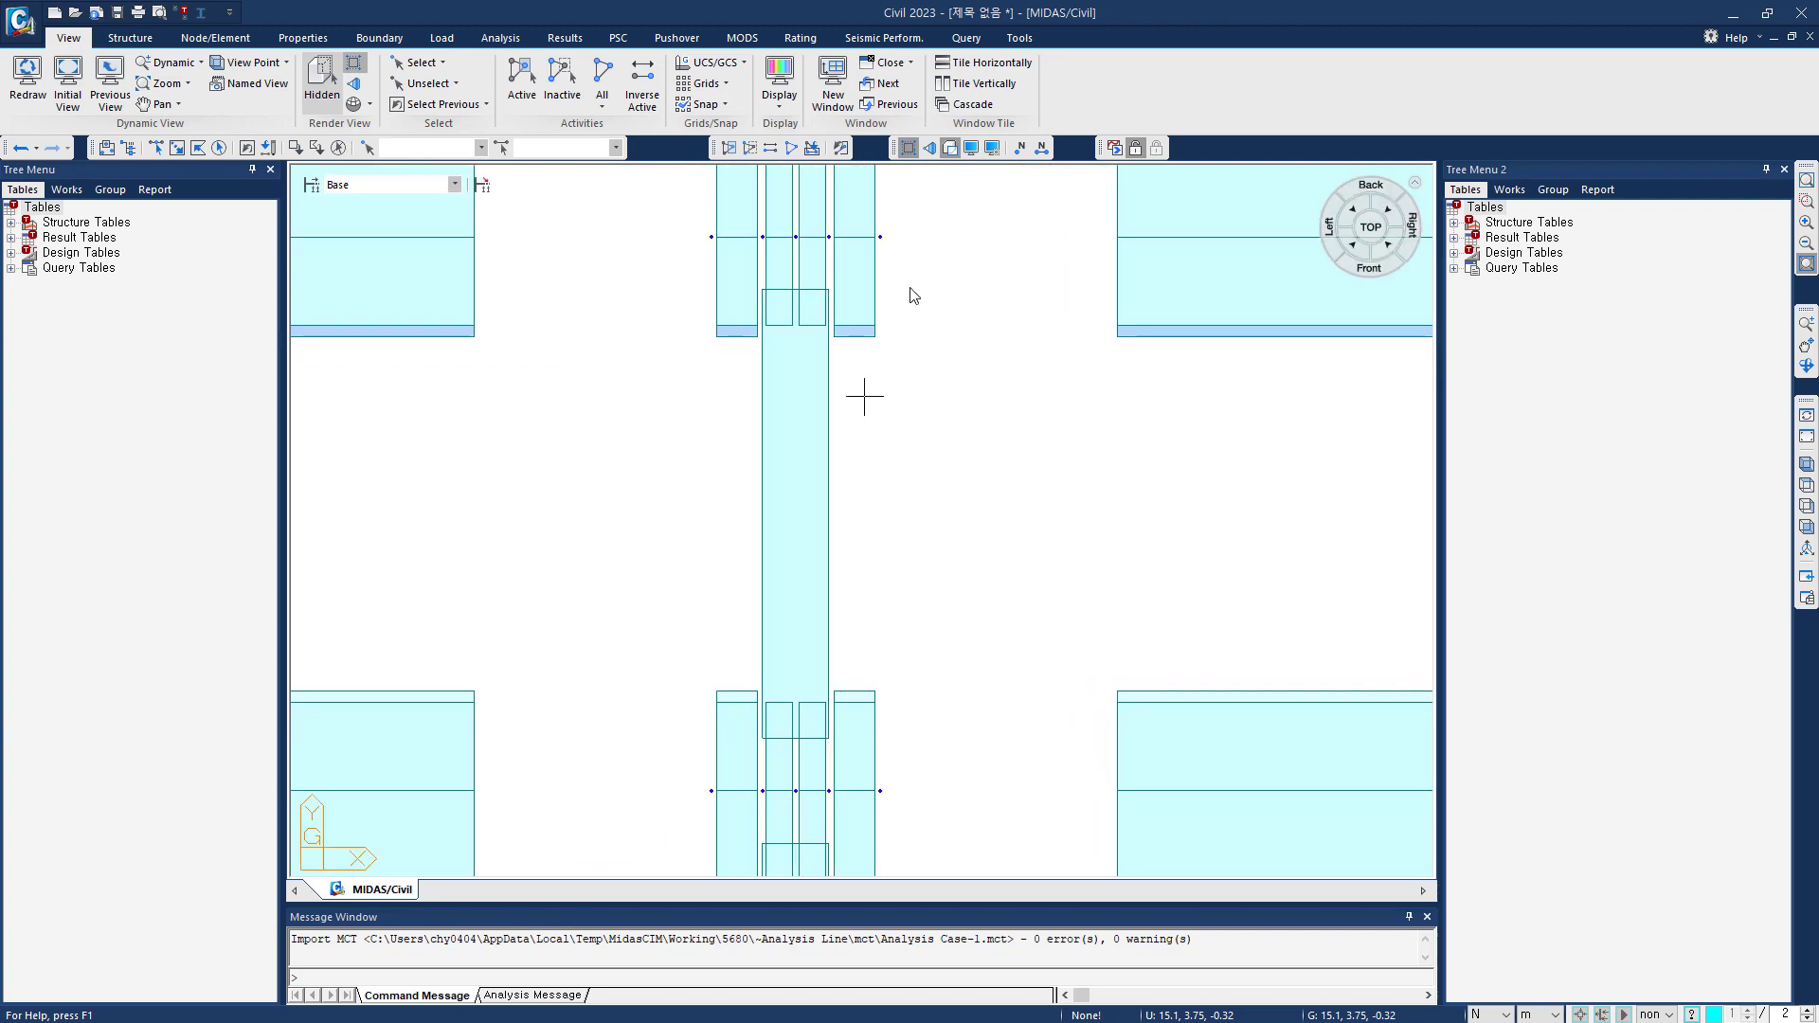
pyautogui.click(909, 148)
pyautogui.hotkey('ctrl', 'shift', 'i')
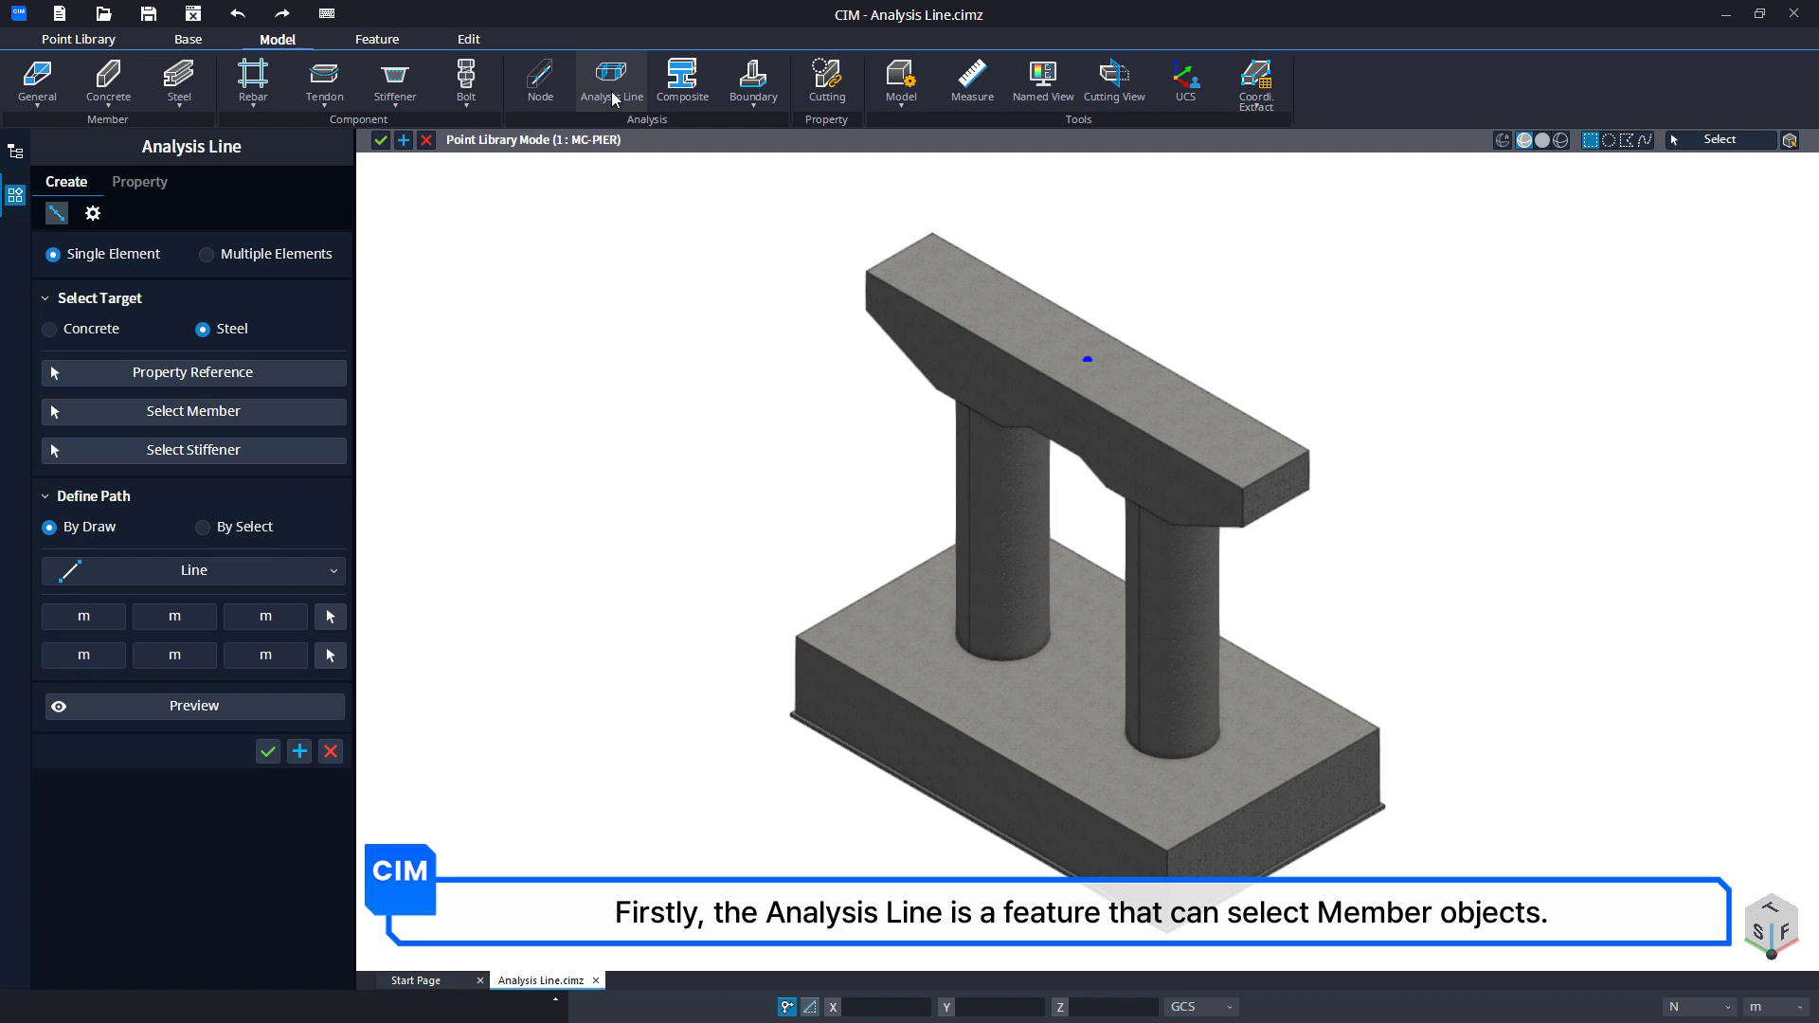
# Try to pick the pier cap as property reference for a concrete analysis line in the MC-PIER point library.
pyautogui.click(57, 329)
pyautogui.click(159, 373)
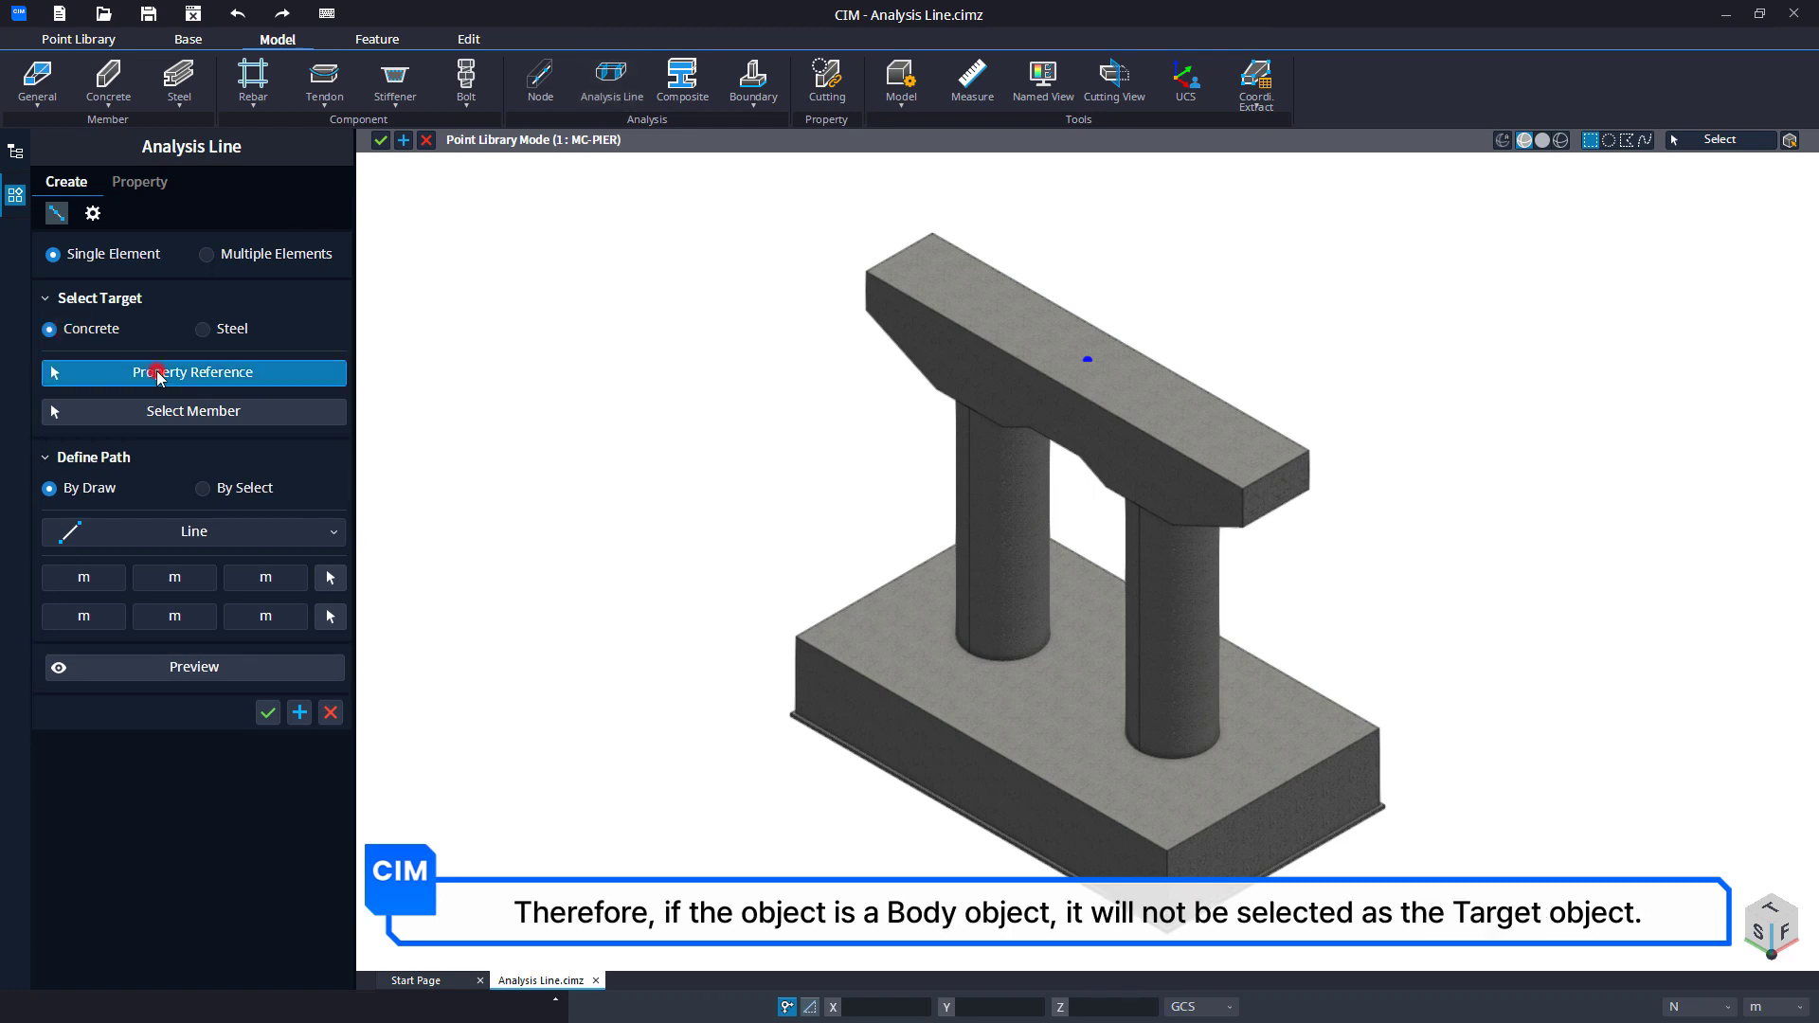
pyautogui.moveTo(896, 241); pyautogui.dragTo(712, 375)
pyautogui.click(330, 712)
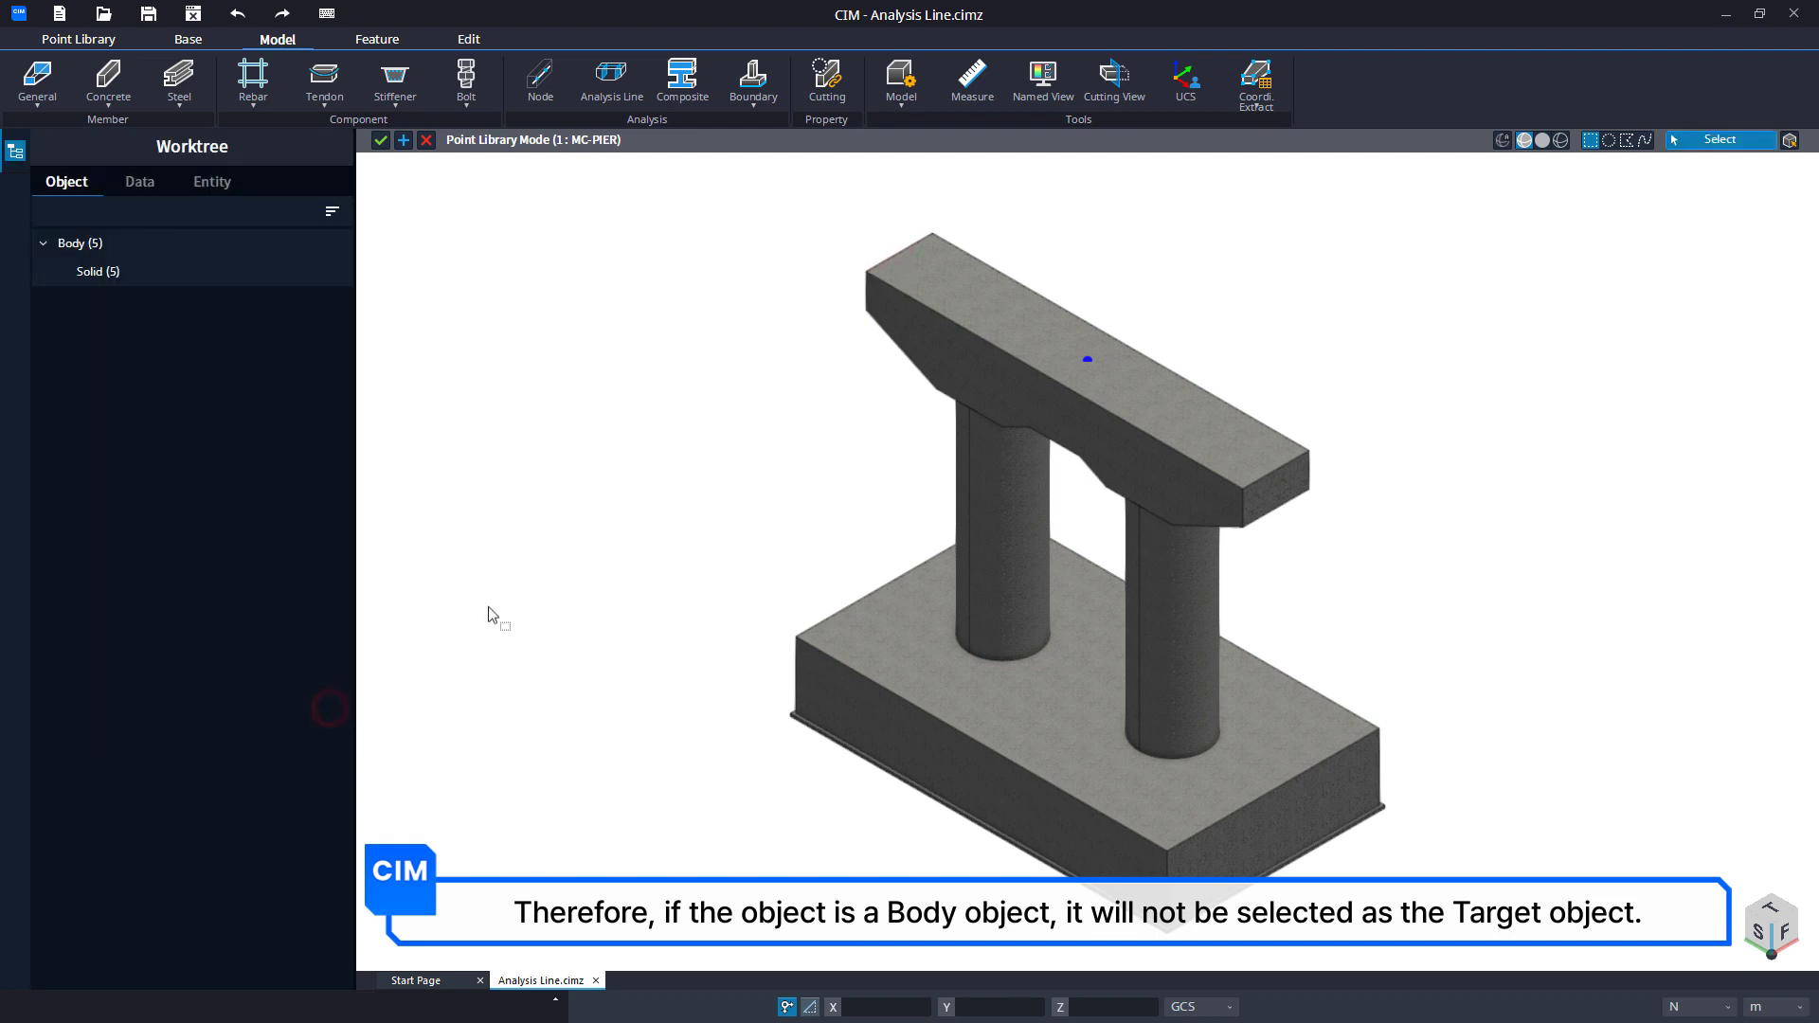
# Change the pier cap's solid type to Member, as a structural Concrete Beam with material C24.
pyautogui.click(904, 347)
pyautogui.click(336, 283)
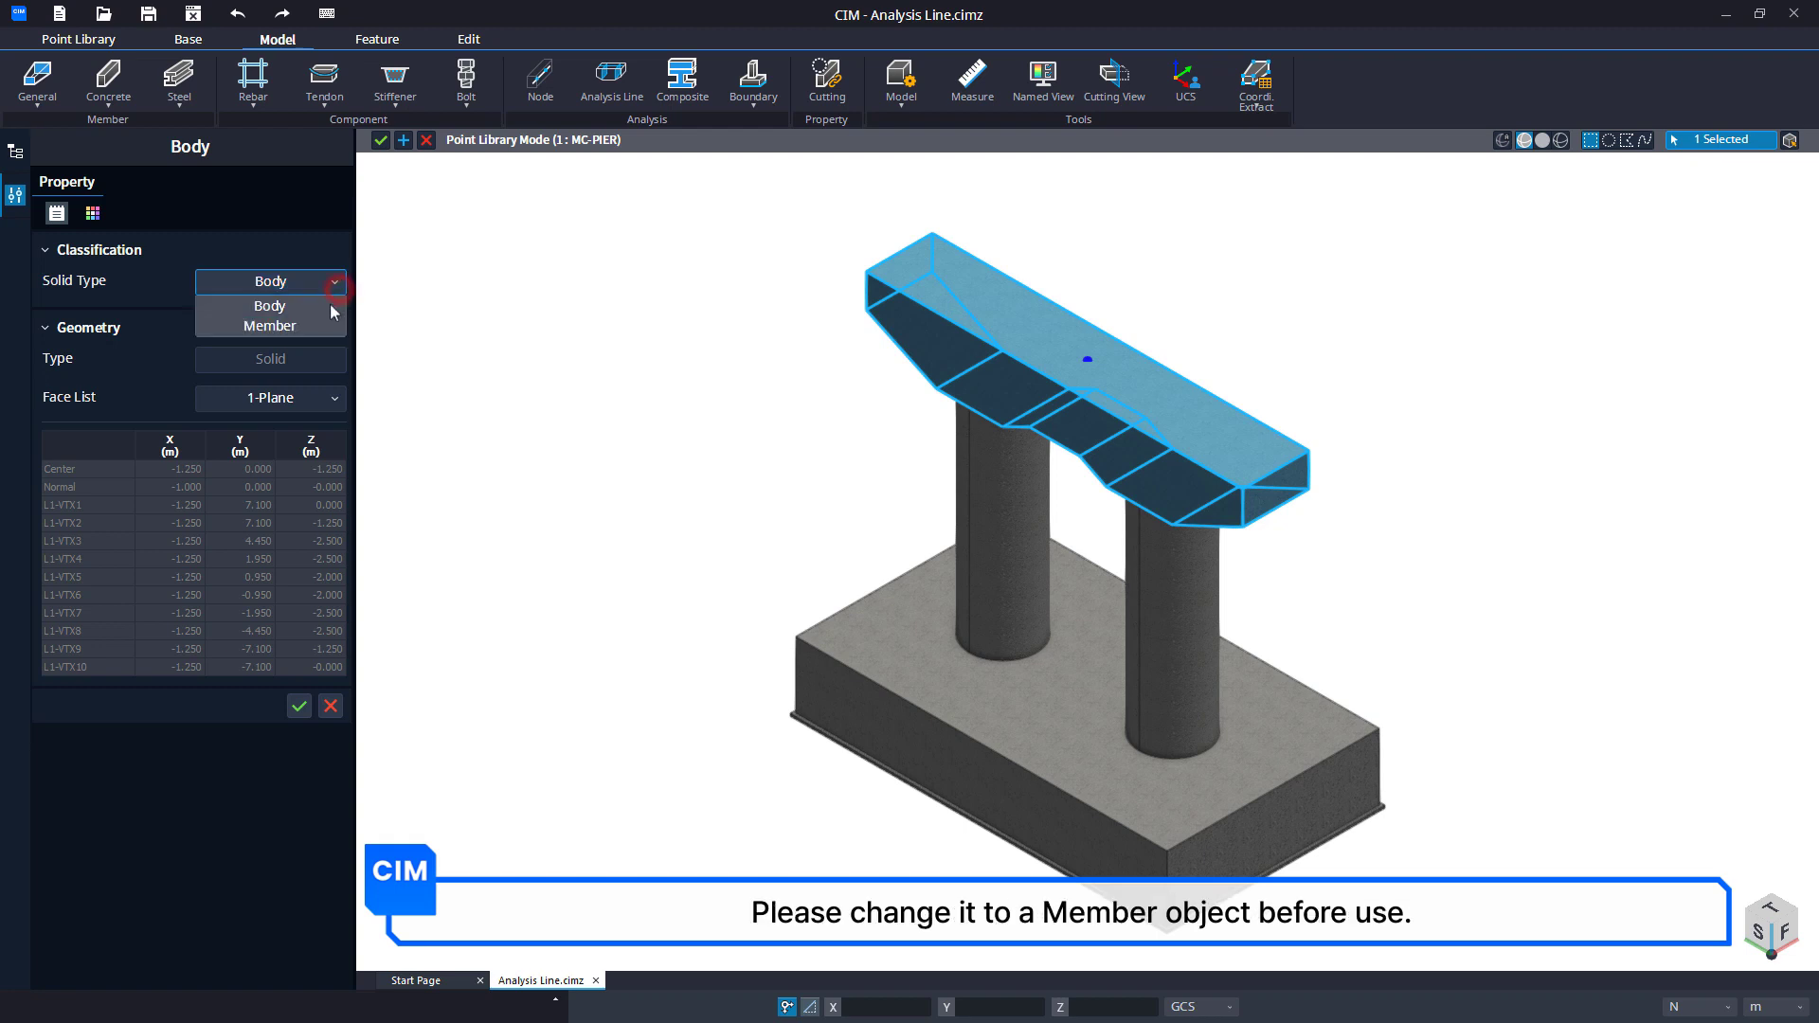
pyautogui.click(316, 328)
pyautogui.click(299, 821)
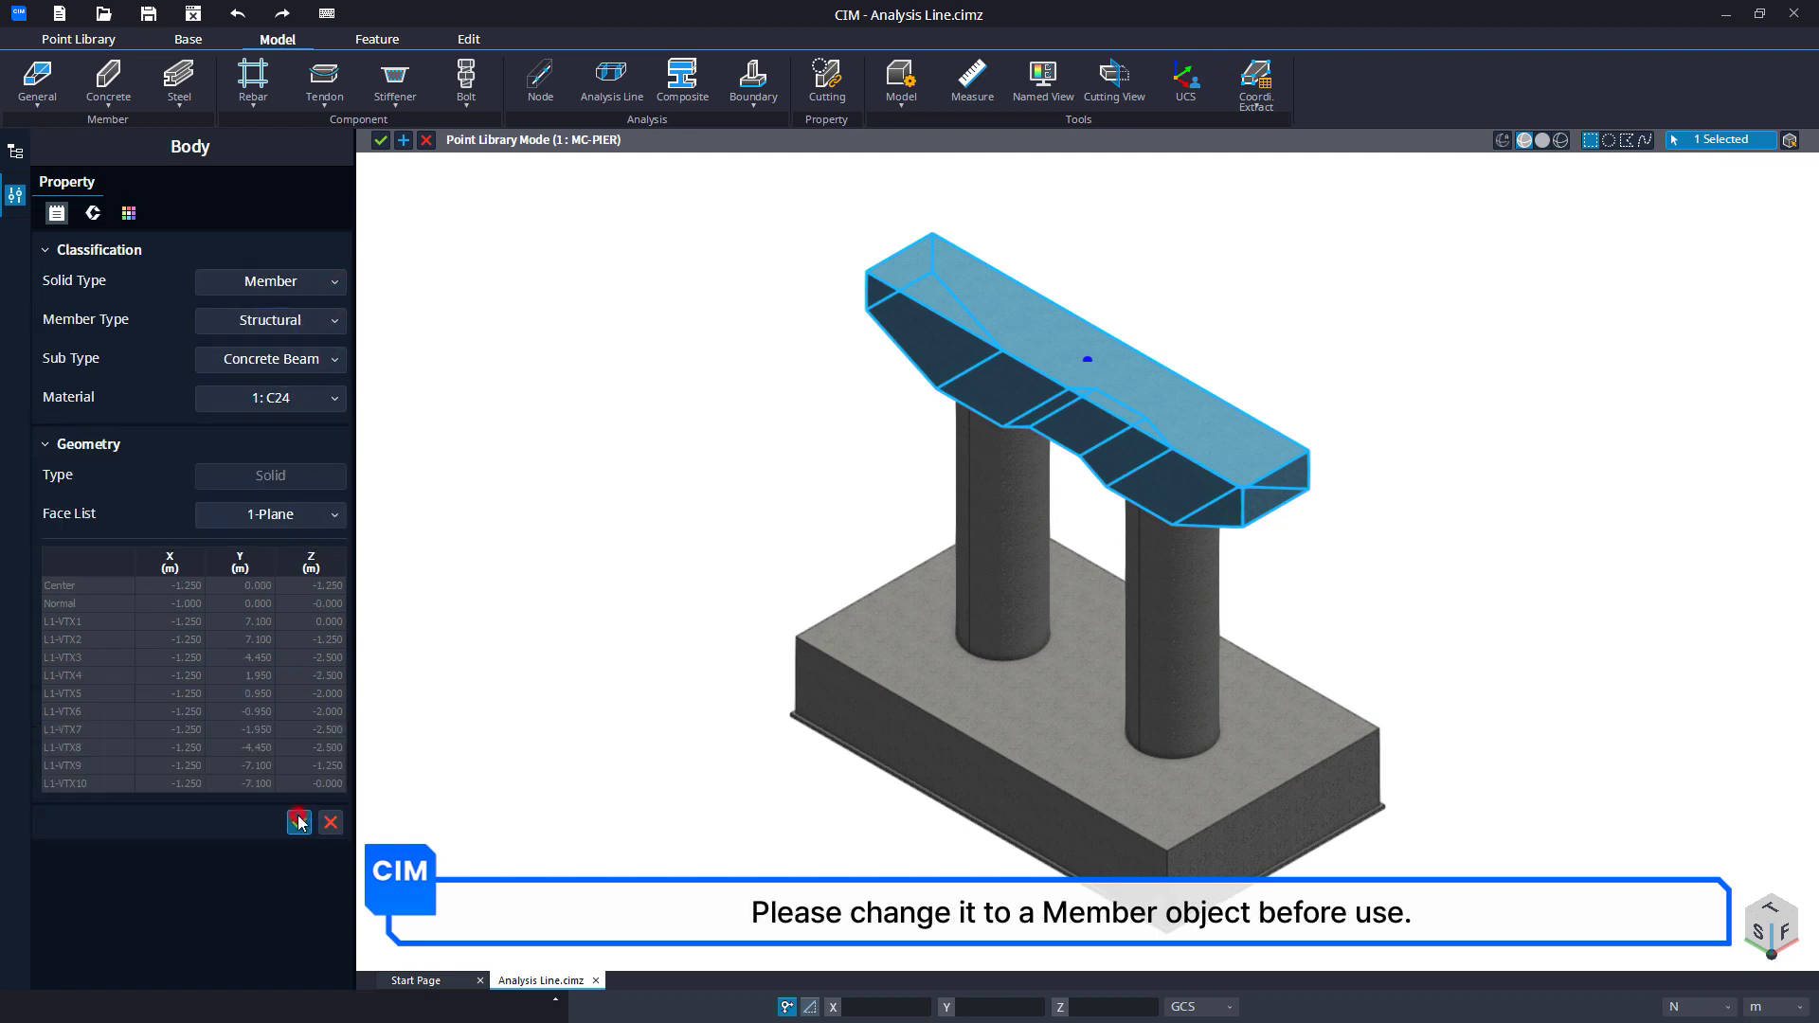
# Start a Single Element concrete analysis line with the pier cap as its property reference.
pyautogui.click(603, 100)
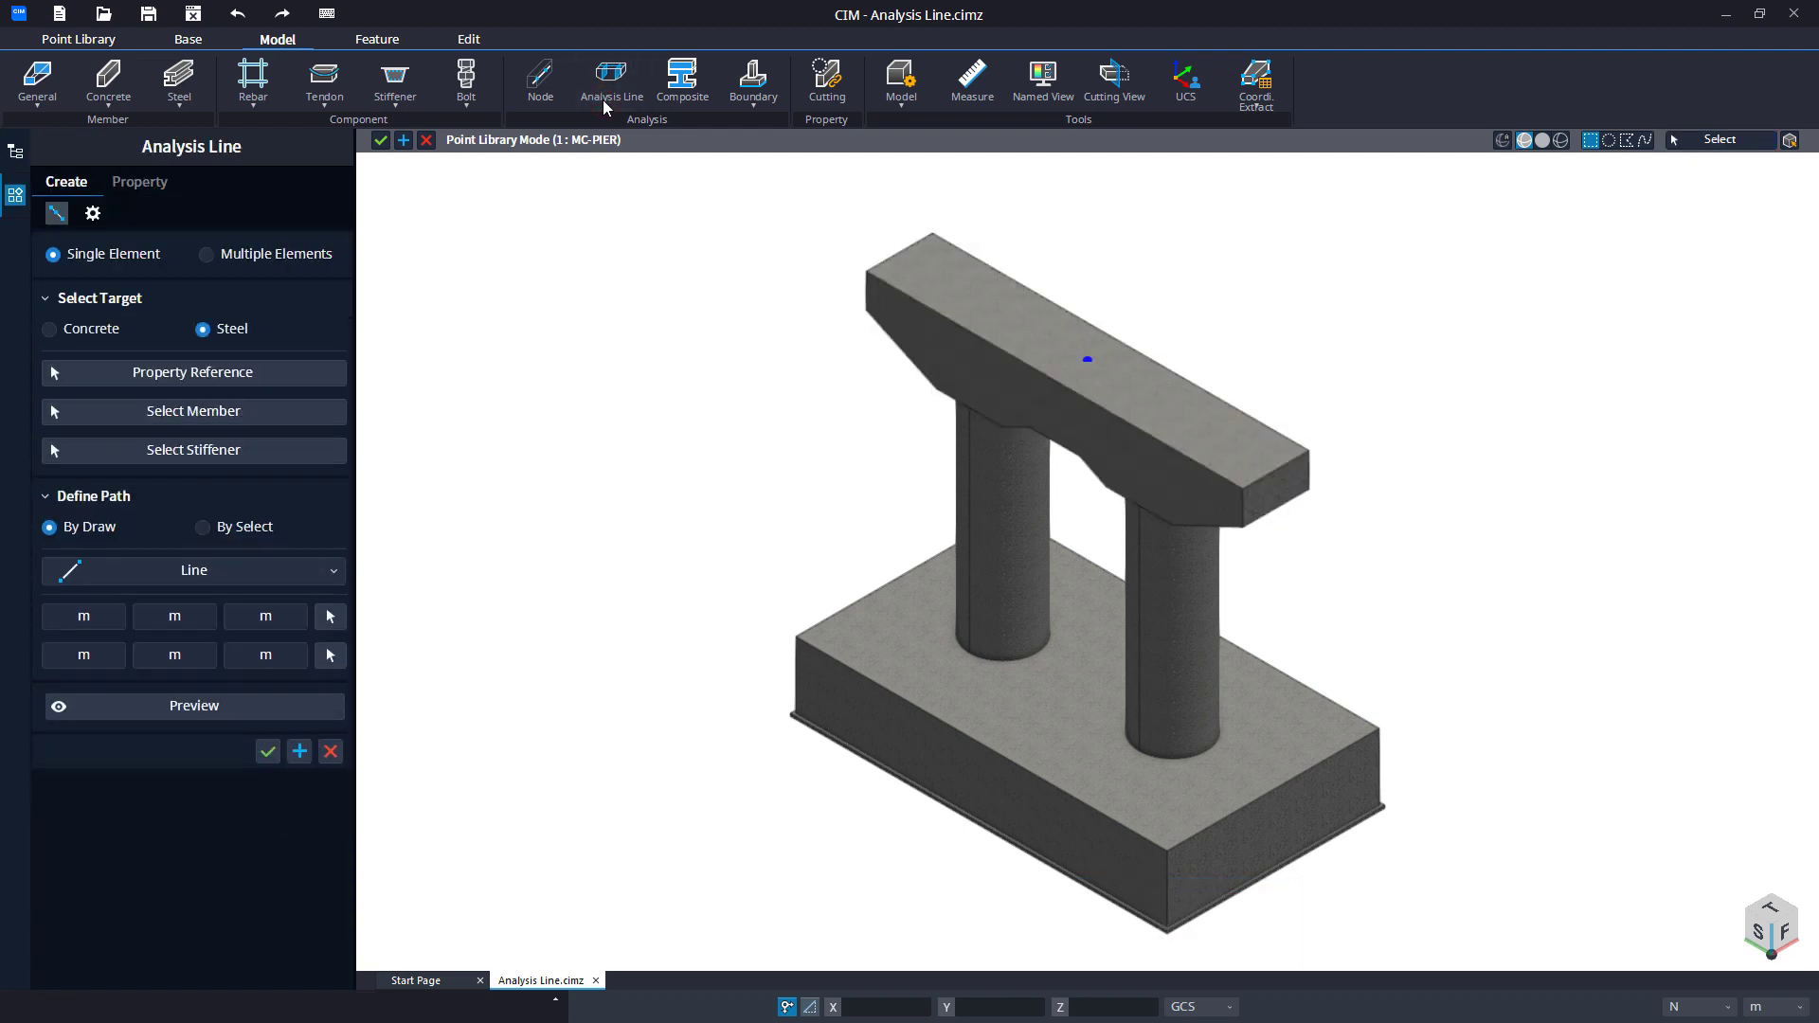
pyautogui.click(99, 339)
pyautogui.click(173, 369)
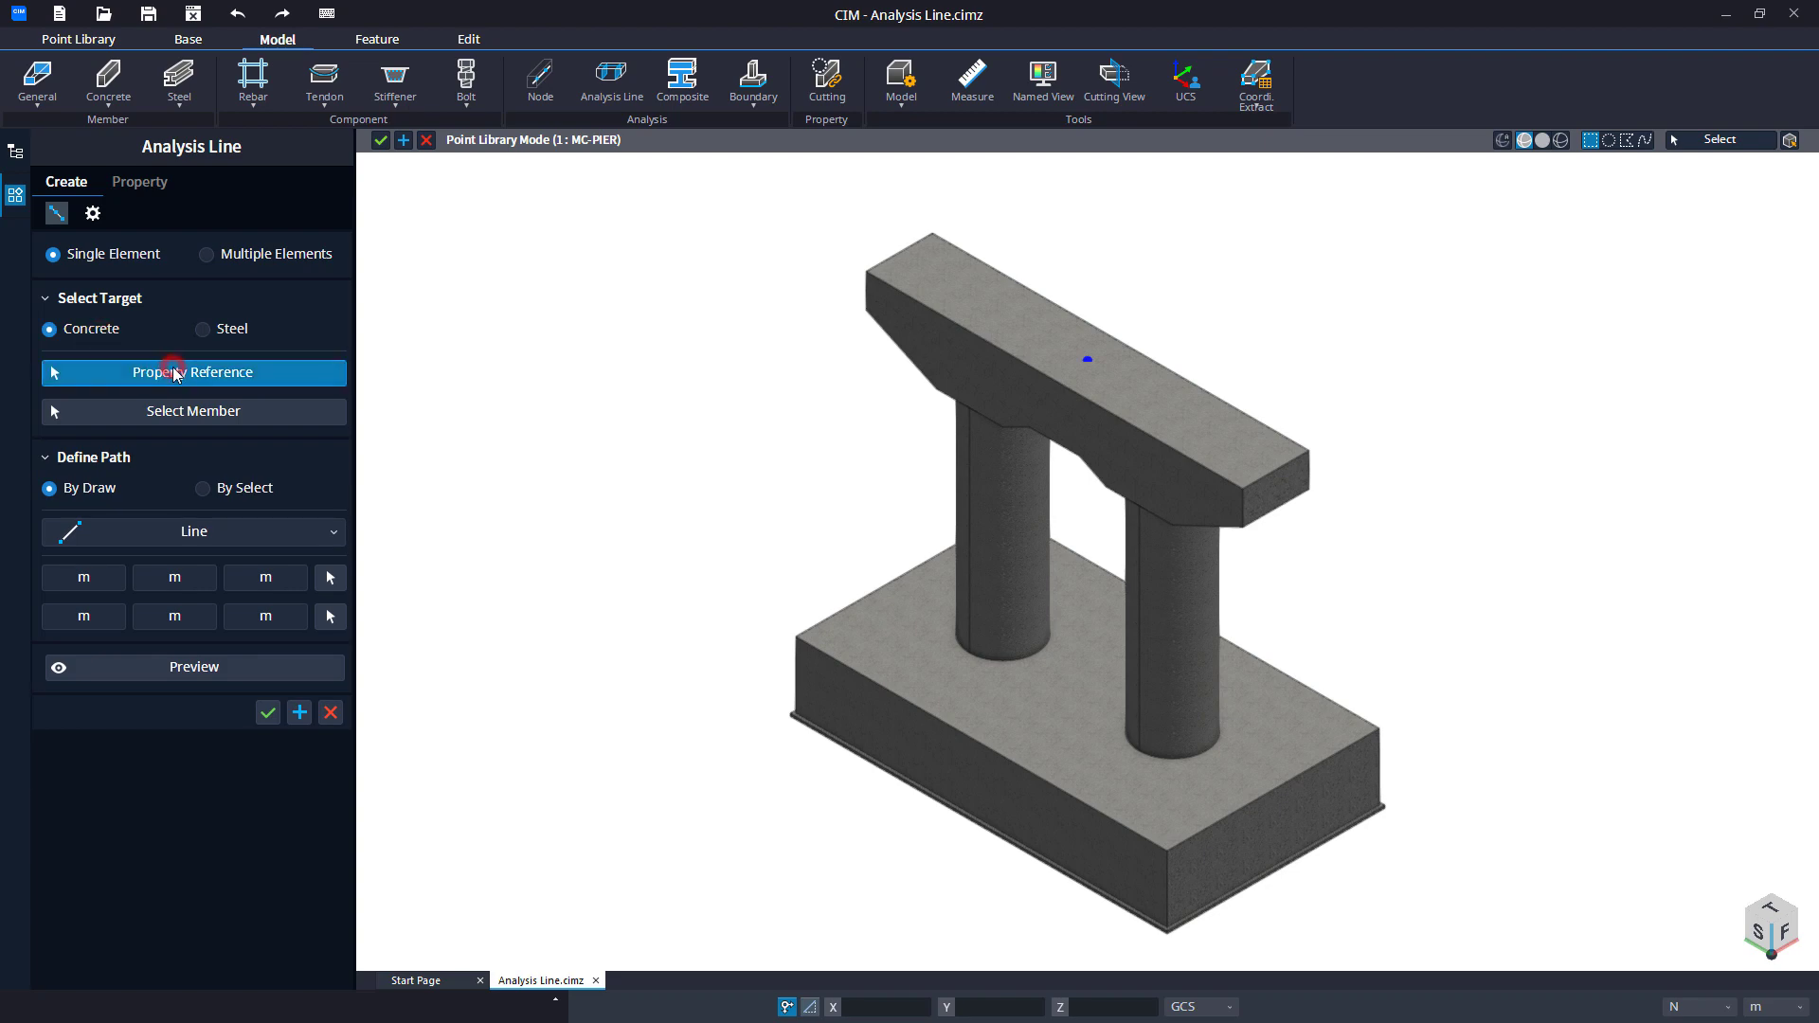
pyautogui.click(877, 284)
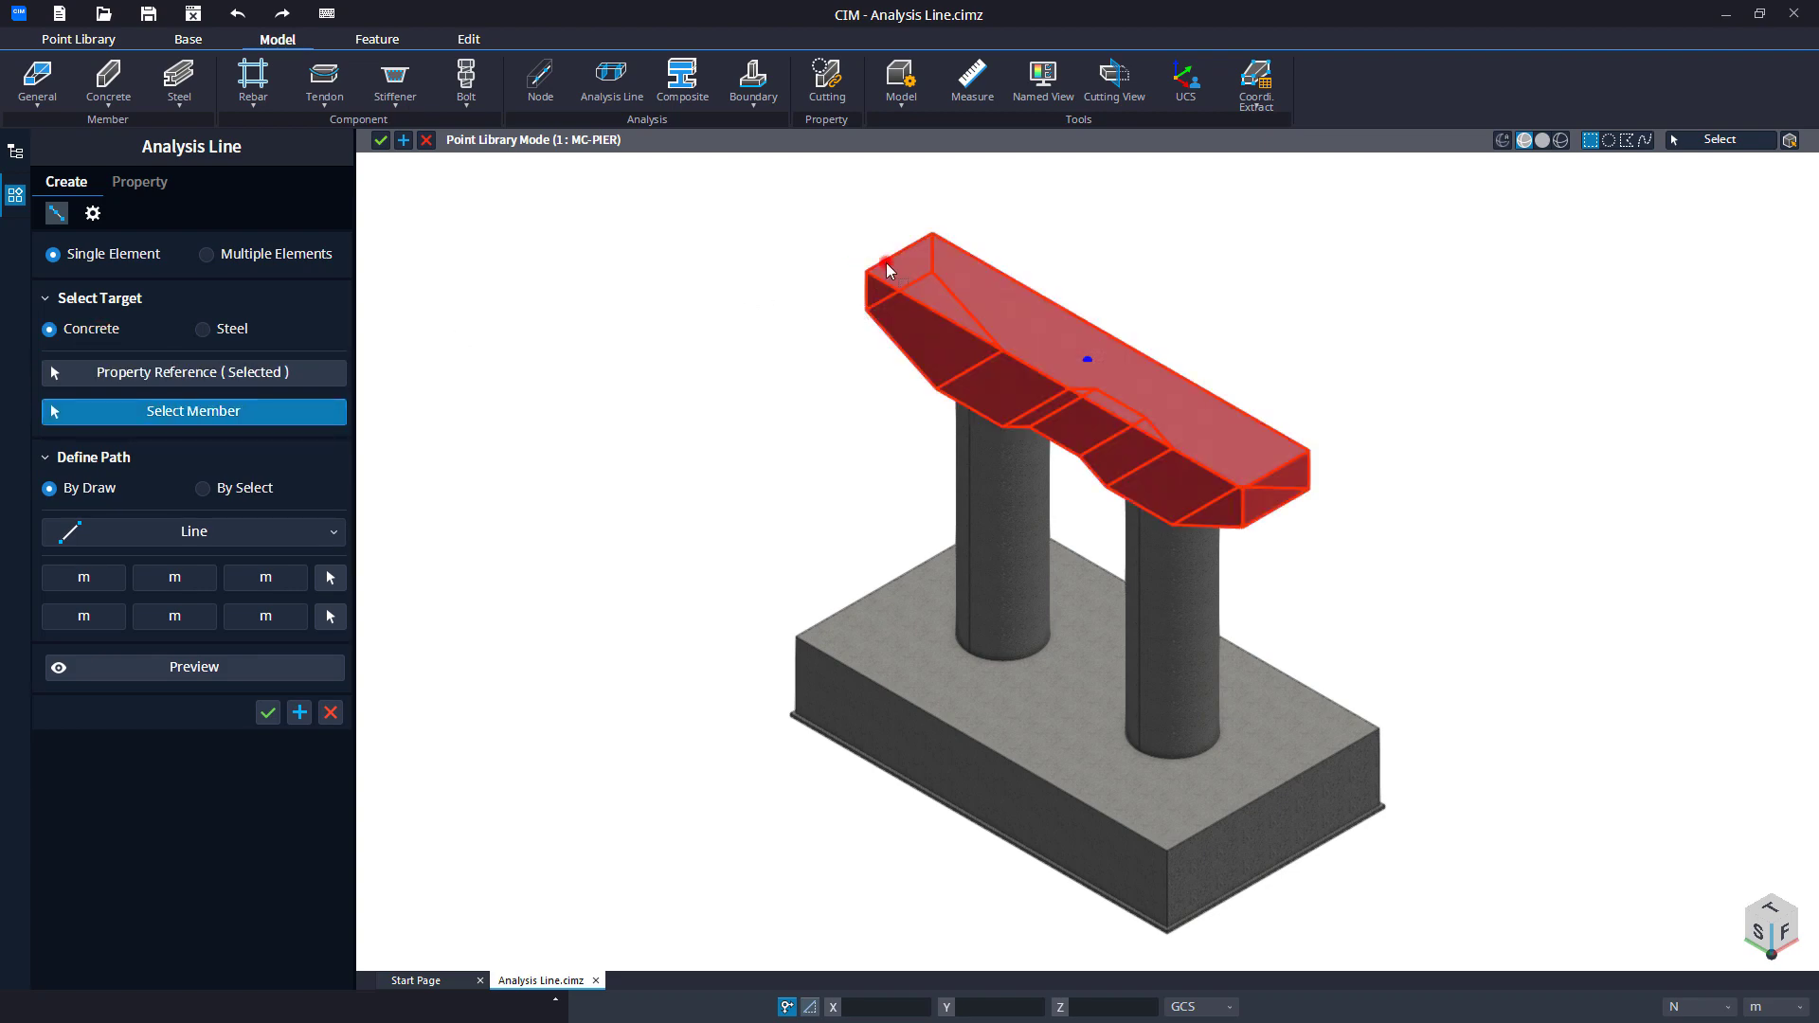
pyautogui.click(823, 335)
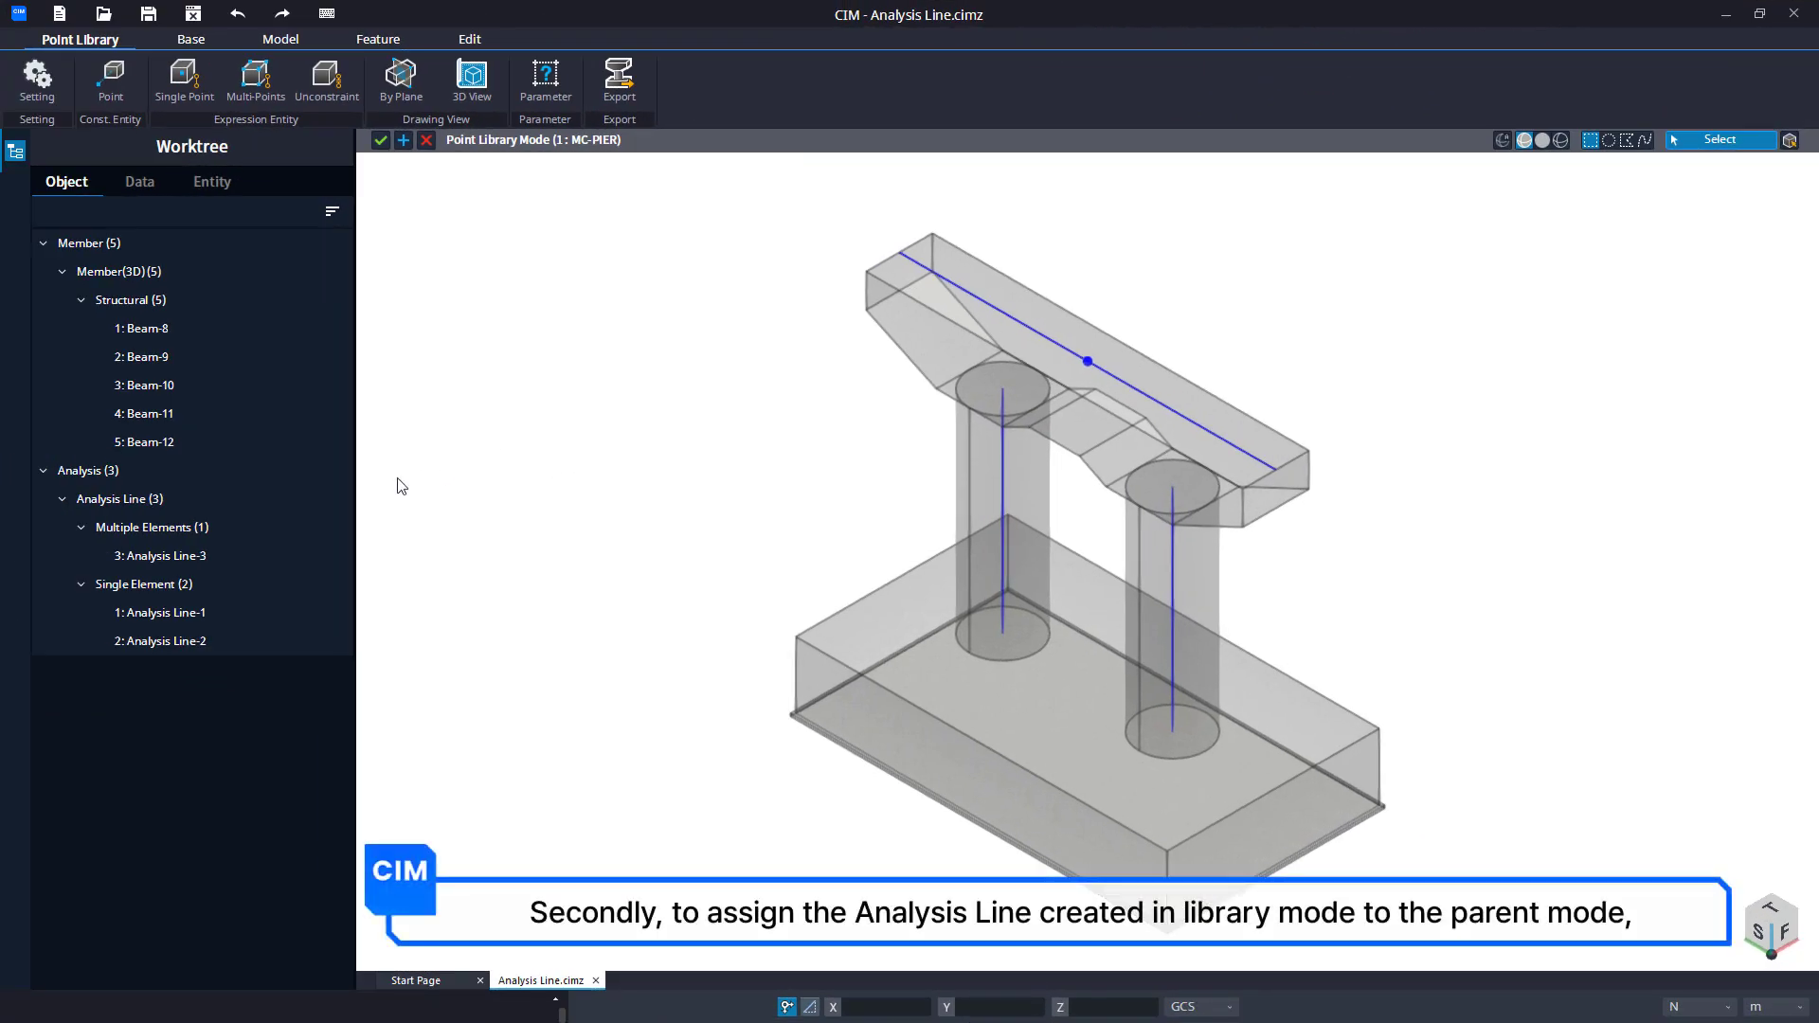
# Define the pier cap's and both columns' analysis lines as a single Point Linked Entity constrained to the point on the cap's top.
pyautogui.click(288, 502)
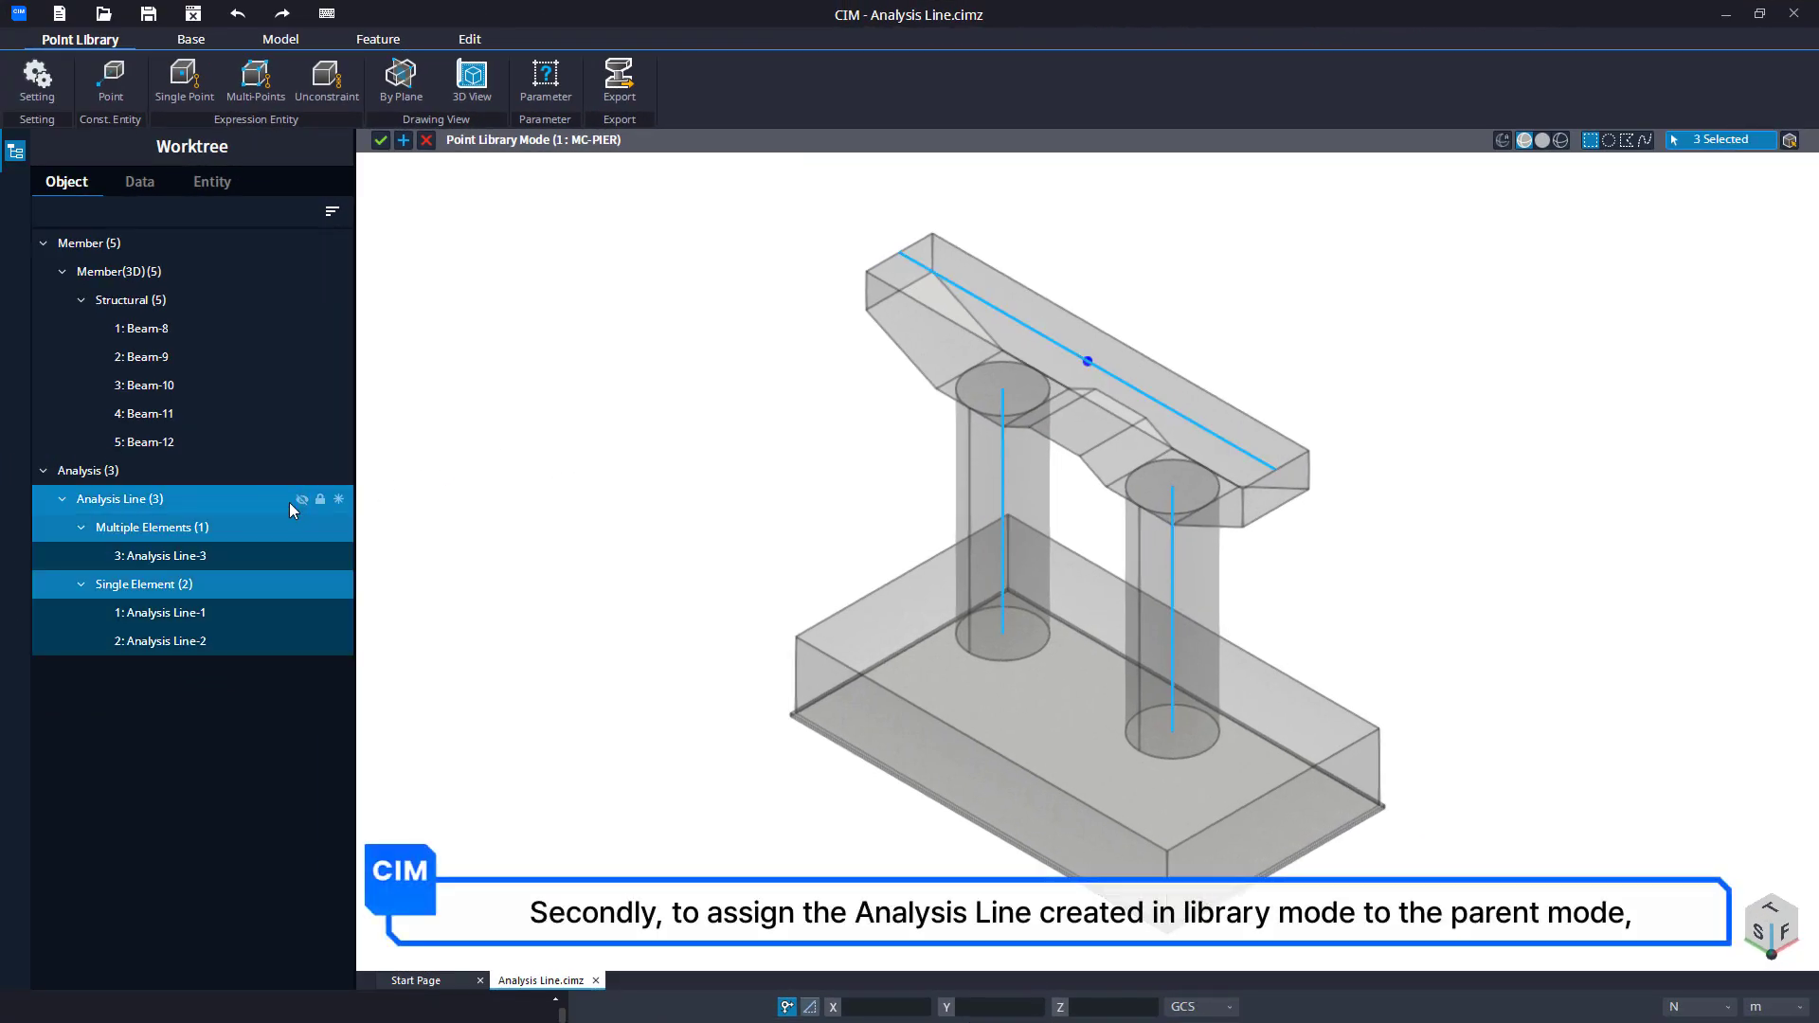
pyautogui.press('Escape')
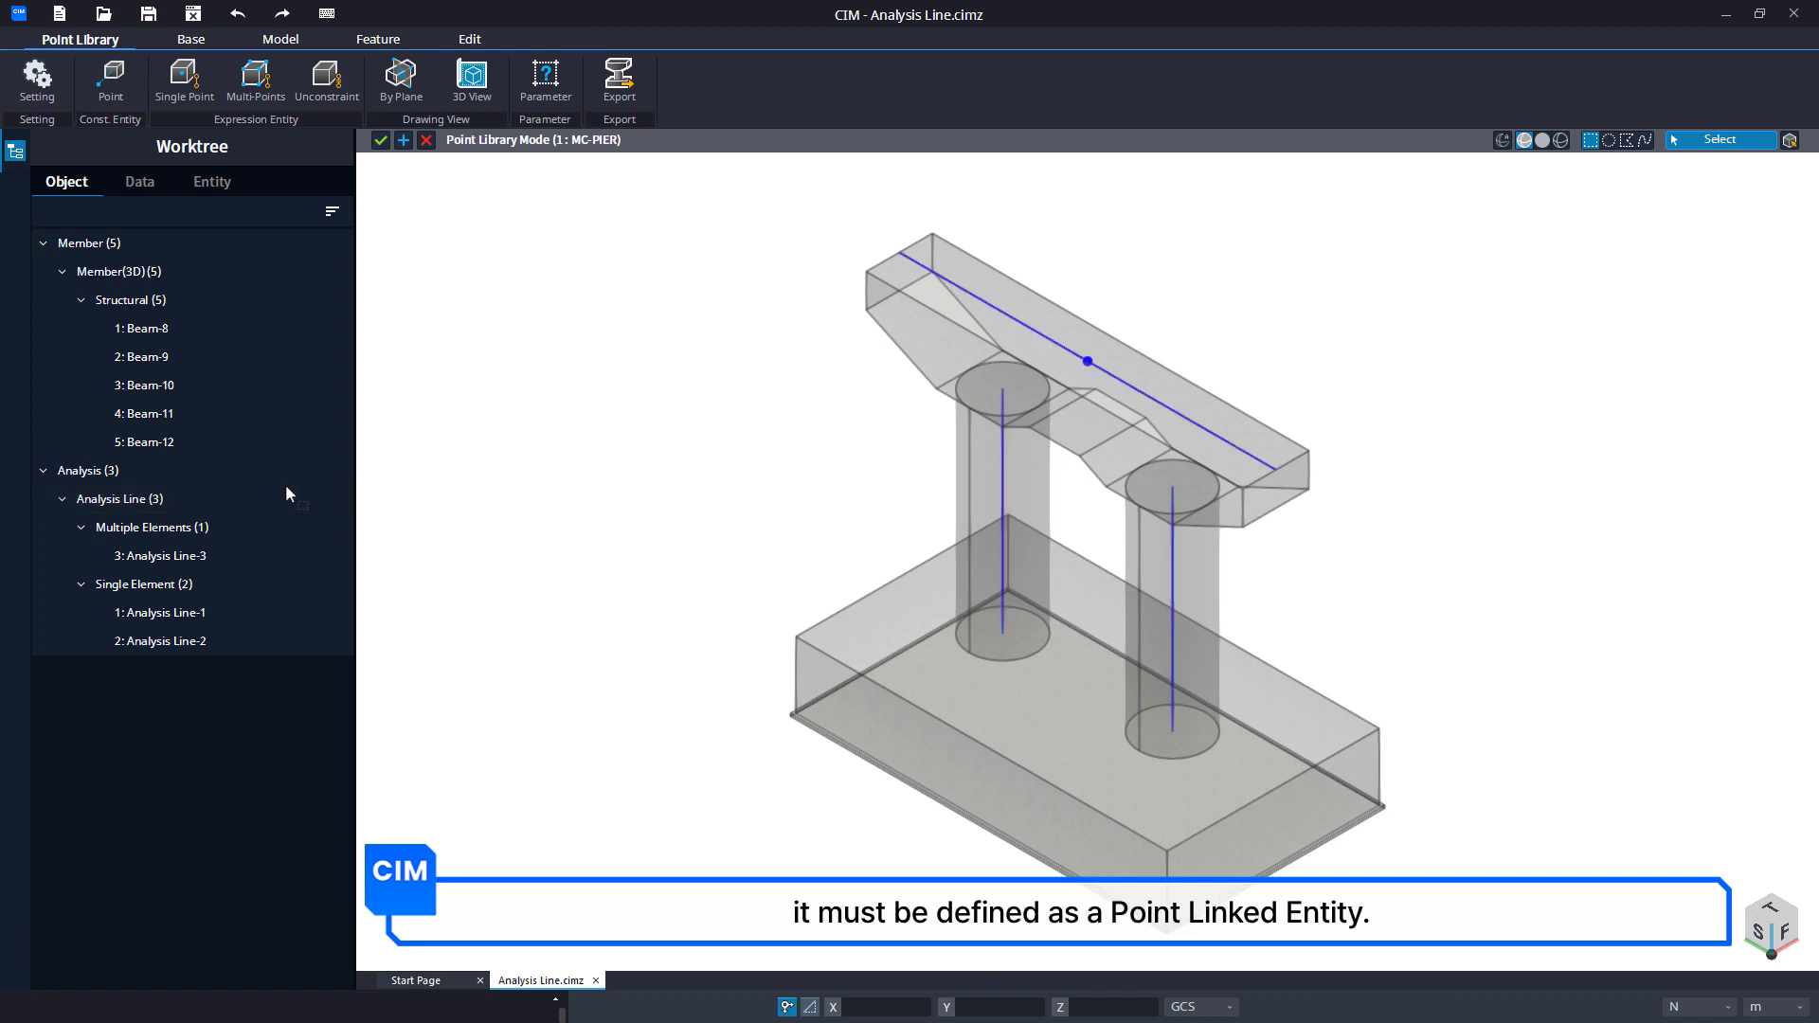
pyautogui.click(204, 93)
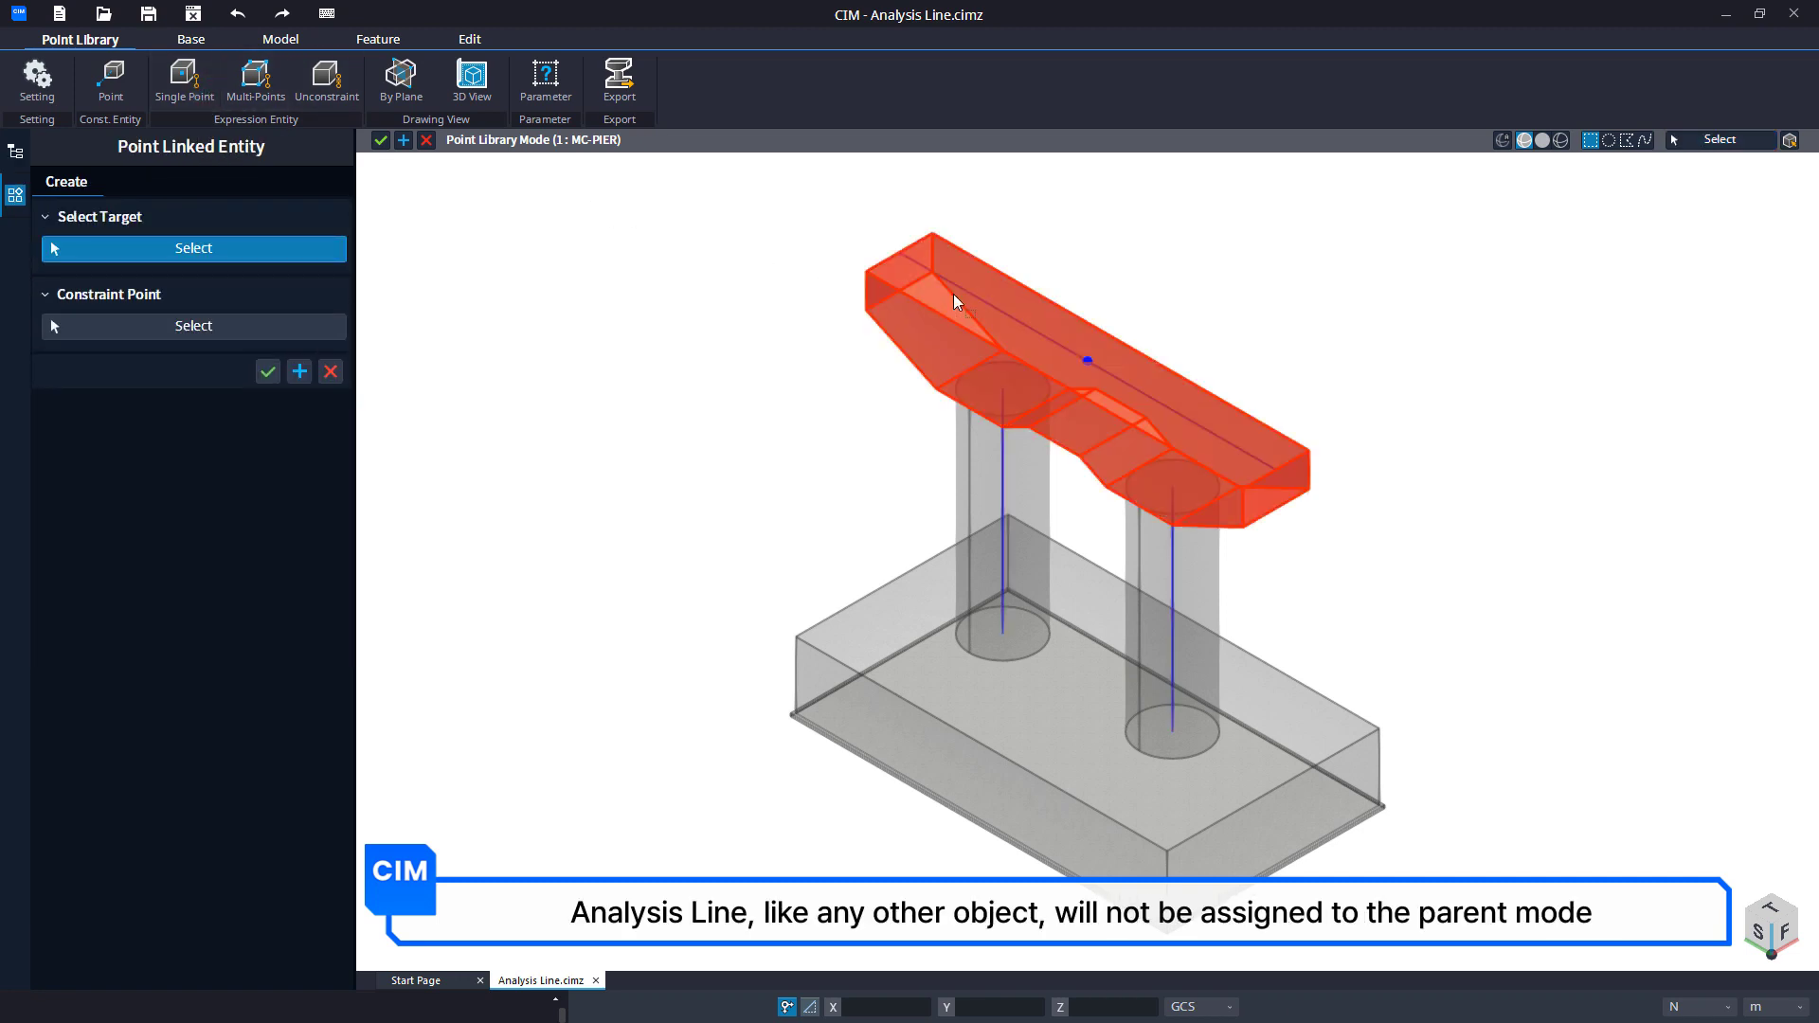
pyautogui.click(1062, 351)
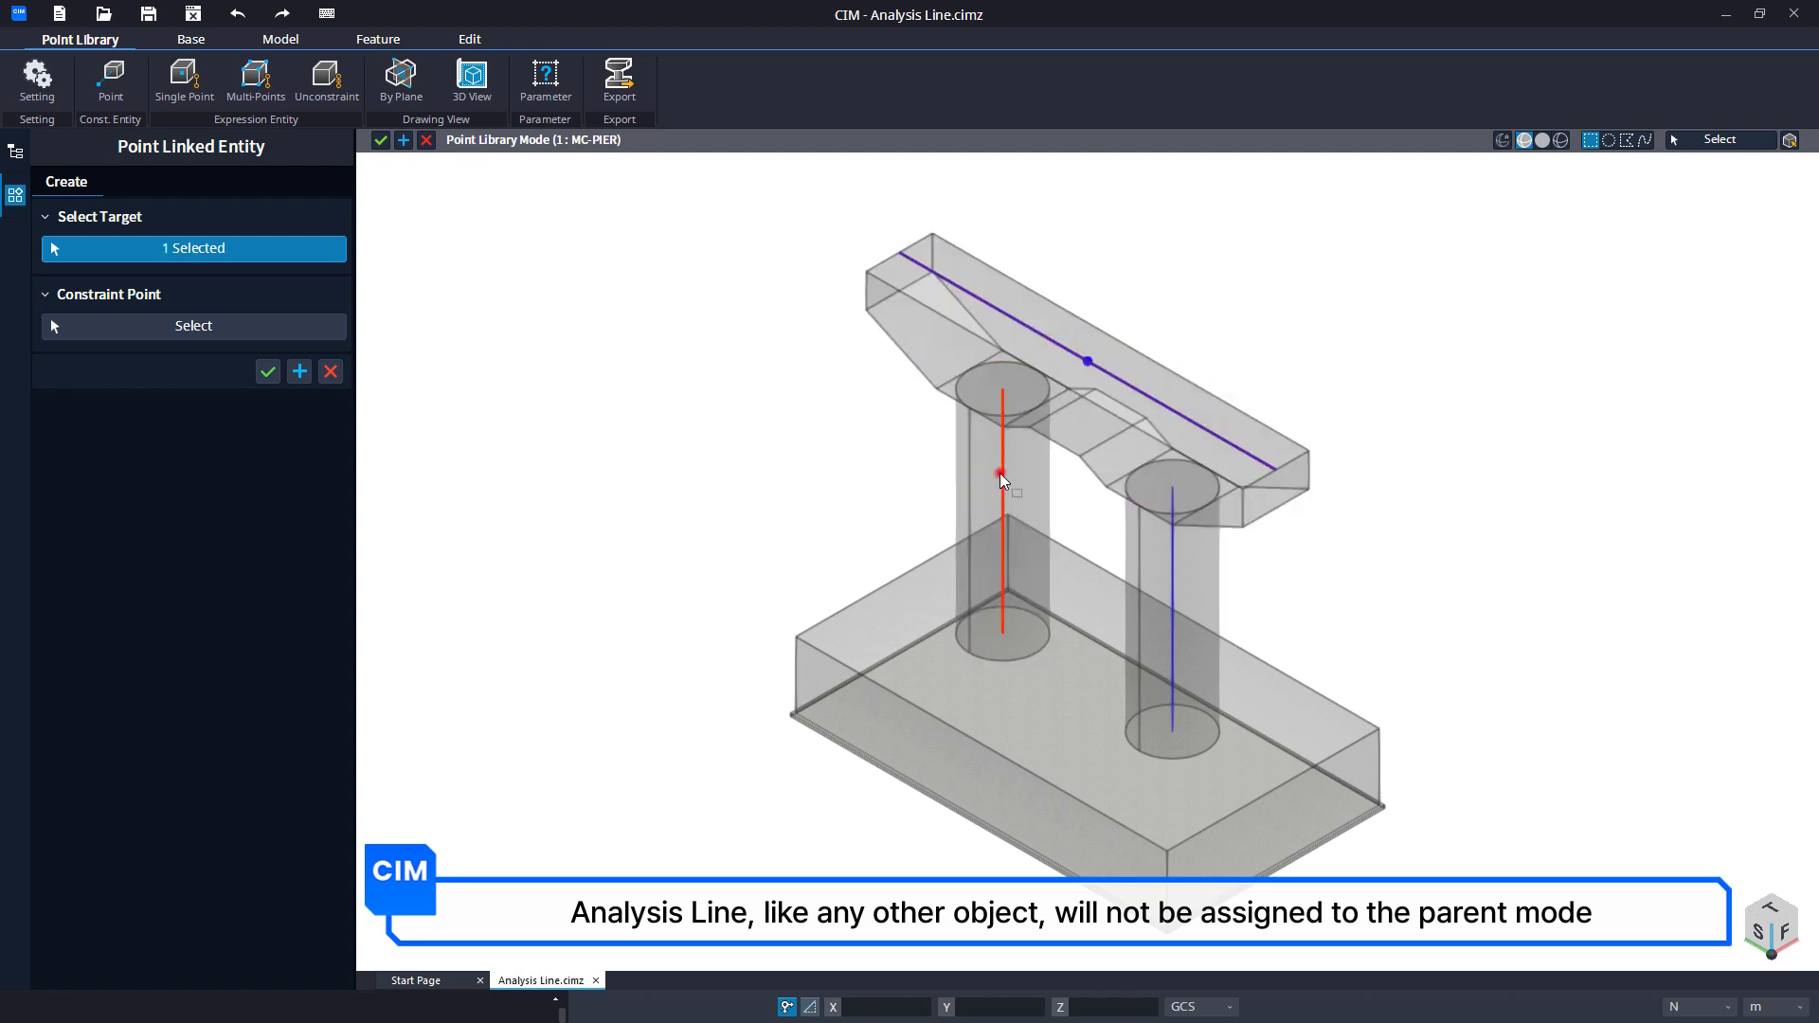
pyautogui.click(1001, 474)
pyautogui.click(1170, 552)
pyautogui.press('Tab')
pyautogui.click(1076, 341)
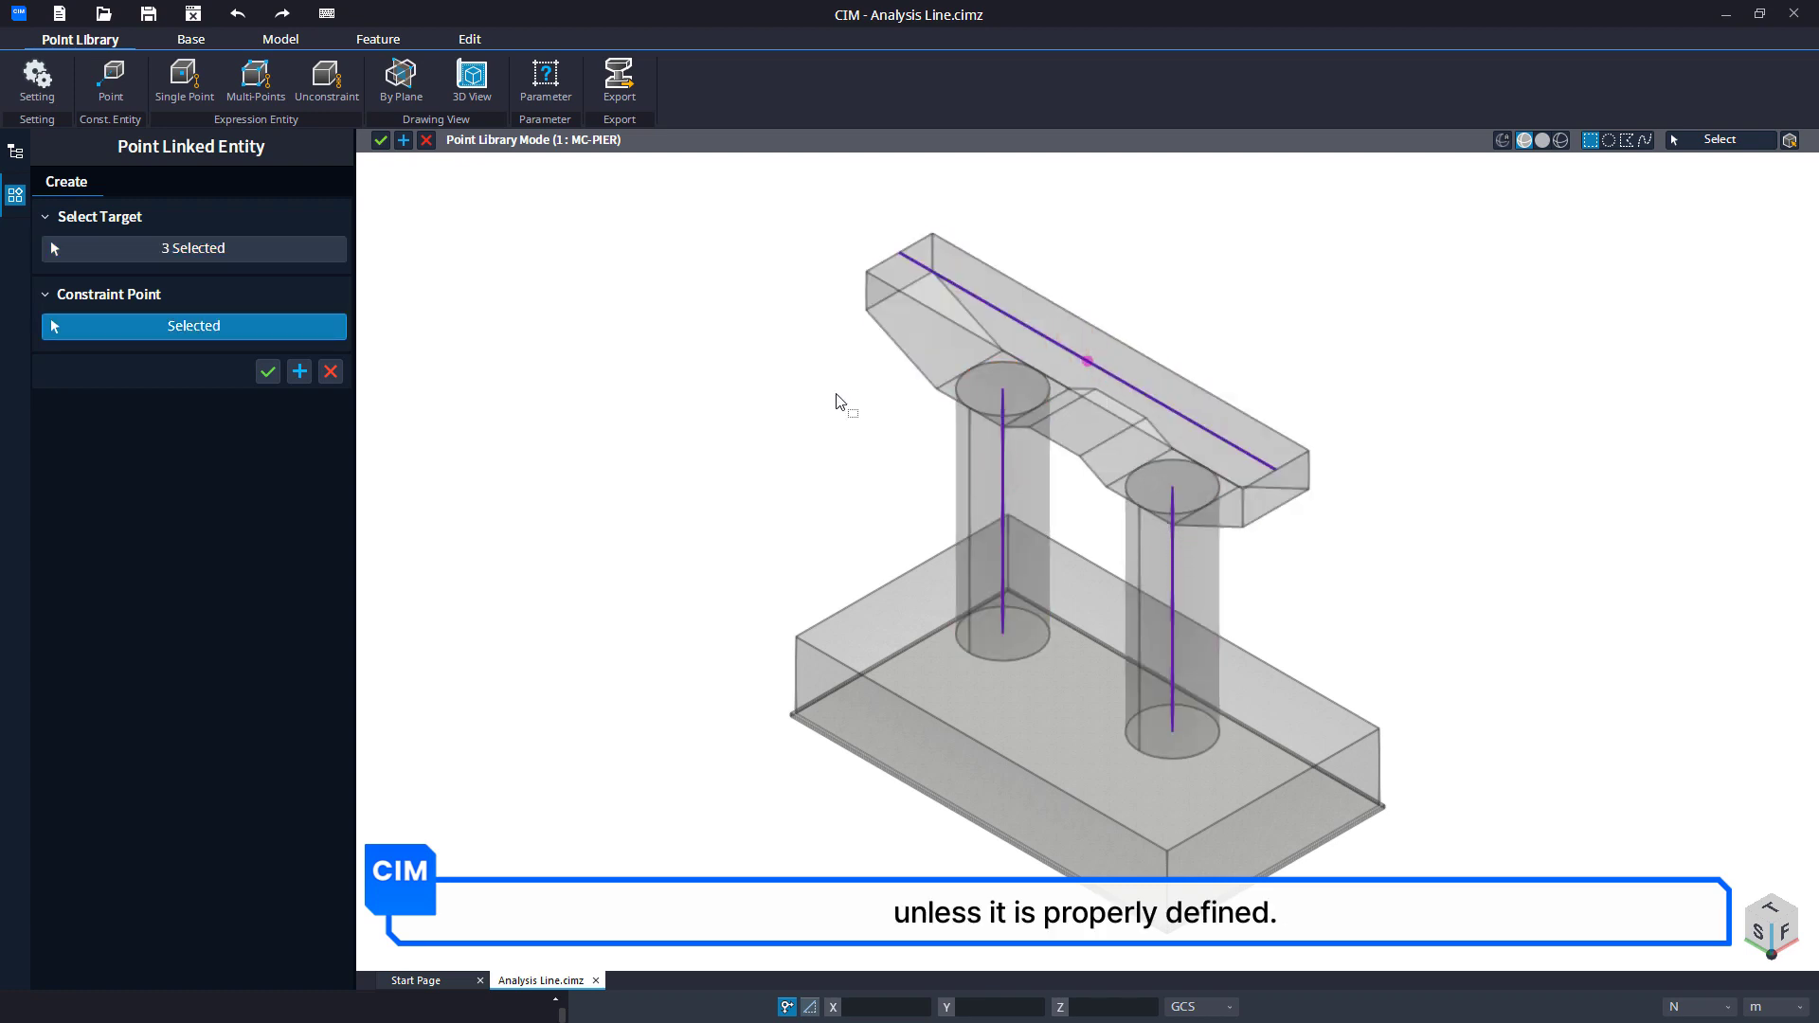
pyautogui.click(267, 372)
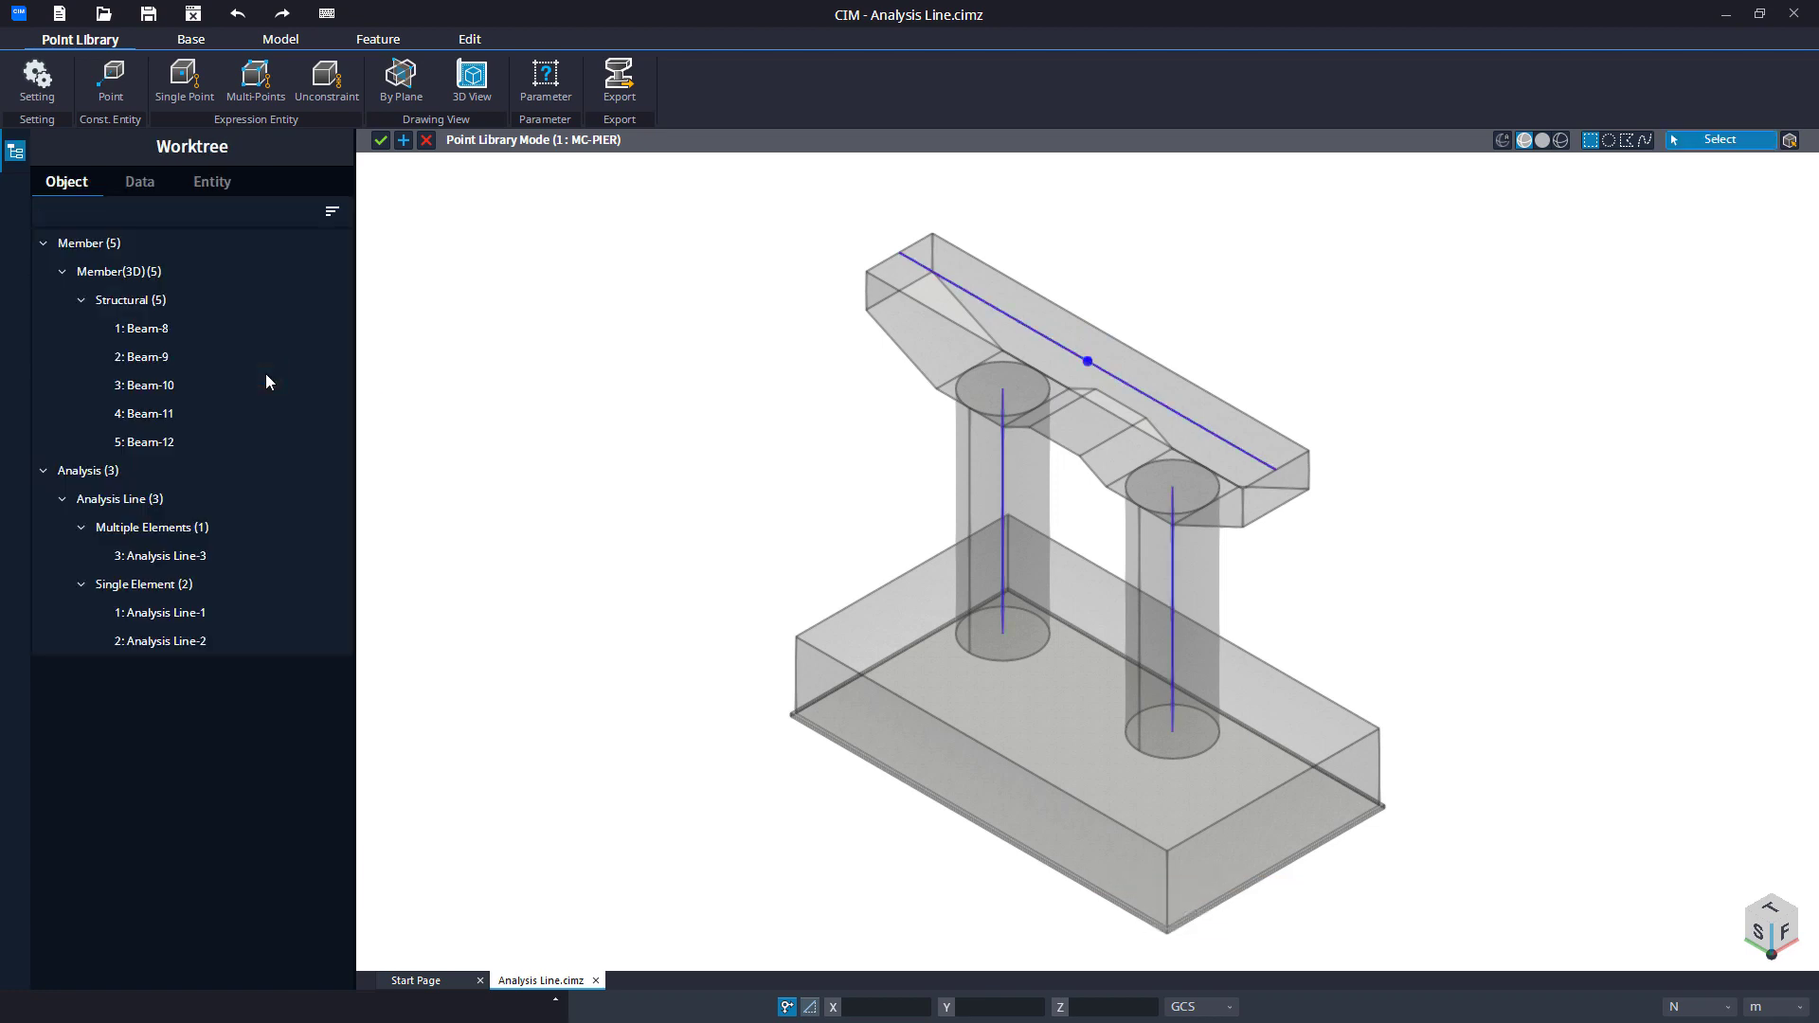